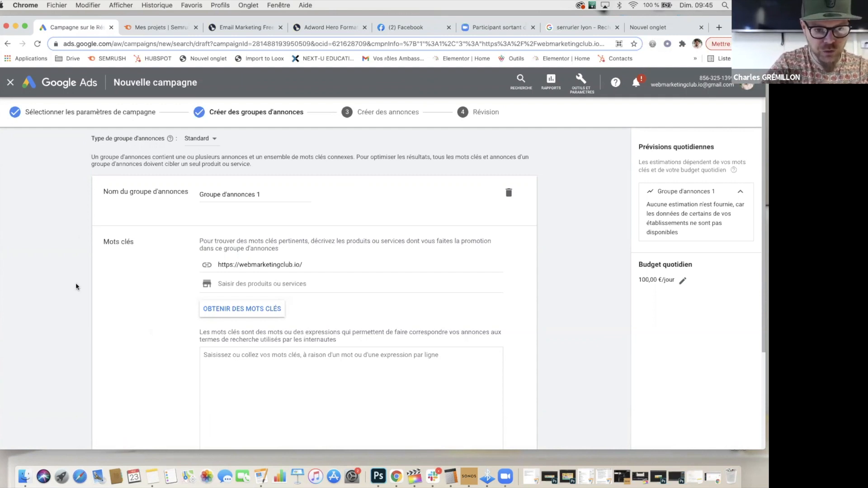
Rename the first ad group "GPA 1 : Classique".
{"action": "left_click", "coordinate": [269, 194]}
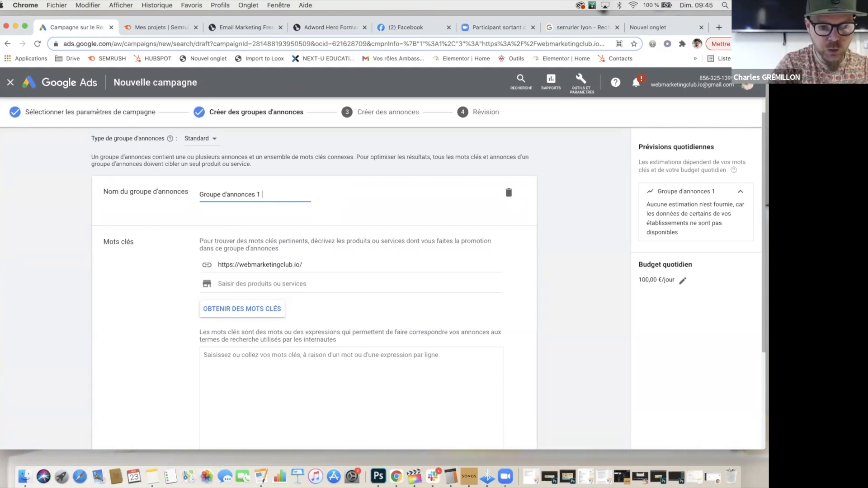
{"action": "triple_click", "coordinate": [242, 194]}
{"action": "type", "text": "P"}
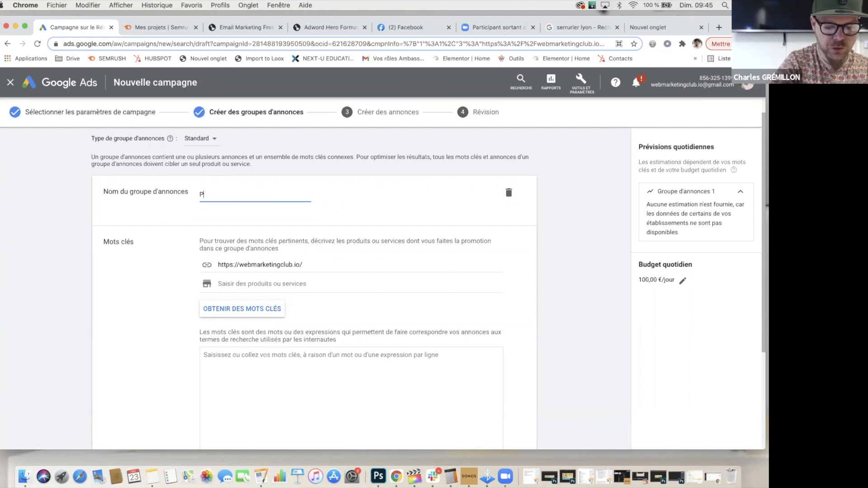
{"action": "type", "text": "GPA 1"}
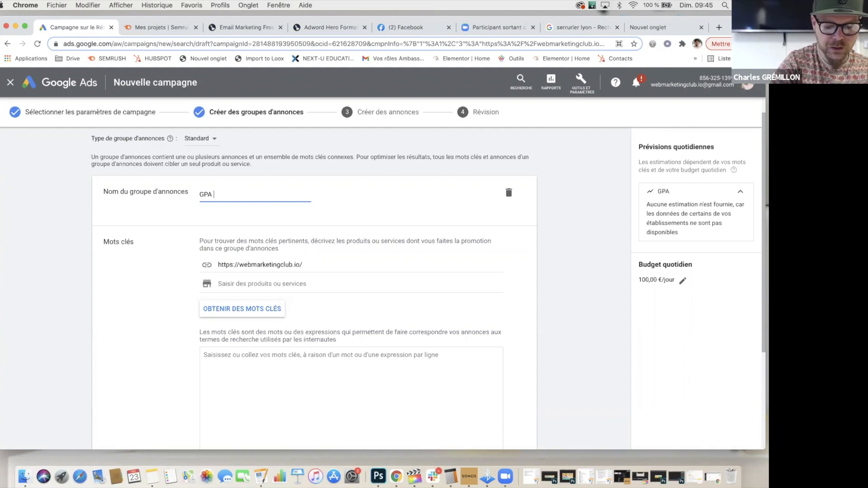
{"action": "type", "text": " : "}
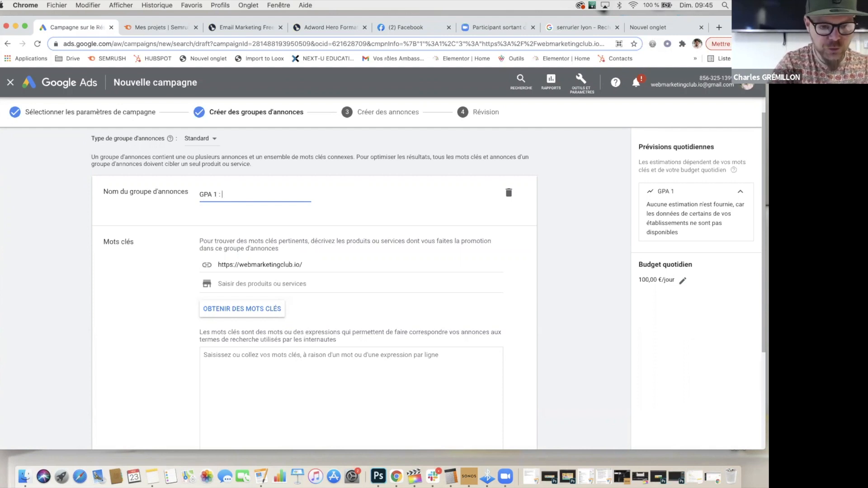
{"action": "type", "text": "Classique"}
{"action": "left_click", "coordinate": [166, 276]}
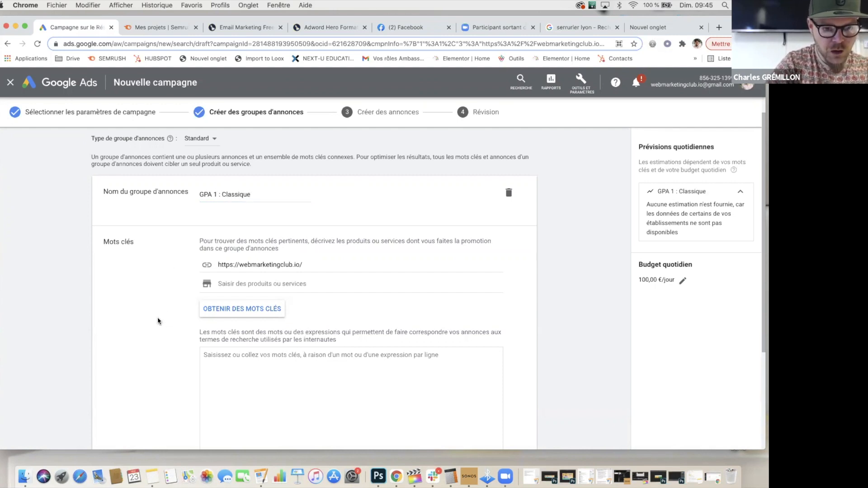
Add a second ad group and name it "GPA 2 : Punchy".
{"action": "scroll", "coordinate": [158, 321], "scroll_direction": "down", "scroll_amount": 5}
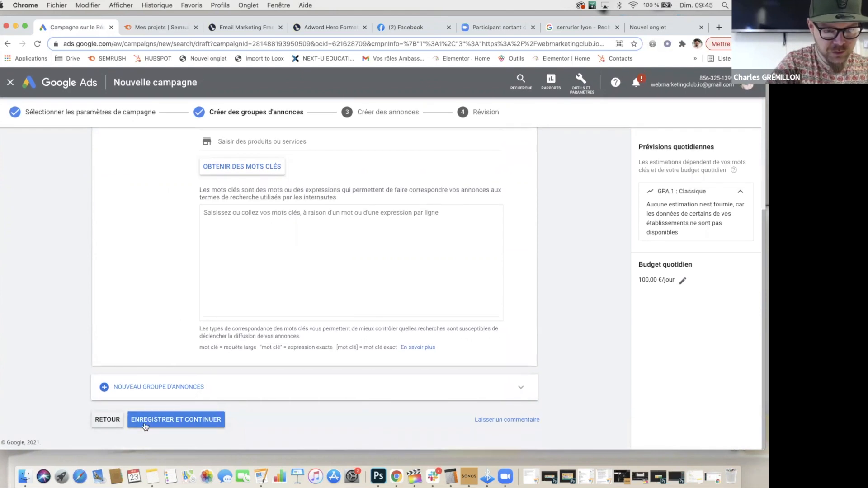
{"action": "left_click", "coordinate": [152, 389]}
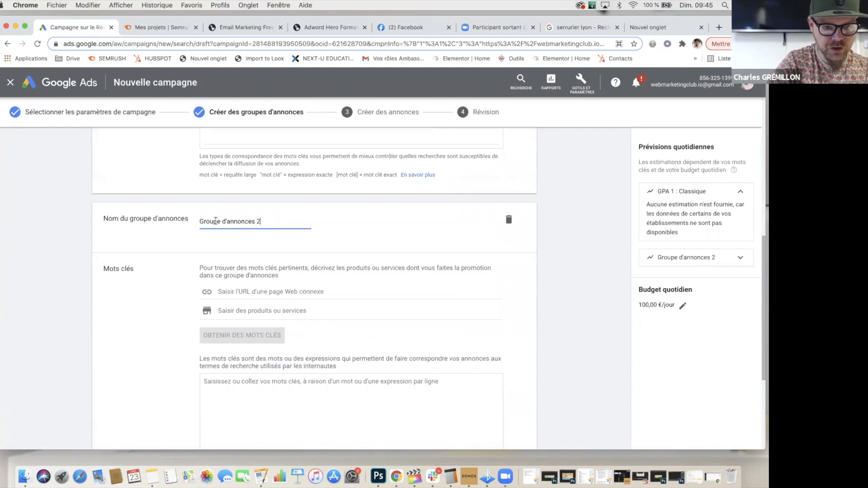
{"action": "left_click_drag", "start_coordinate": [261, 222], "coordinate": [196, 222]}
{"action": "type", "text": "P"}
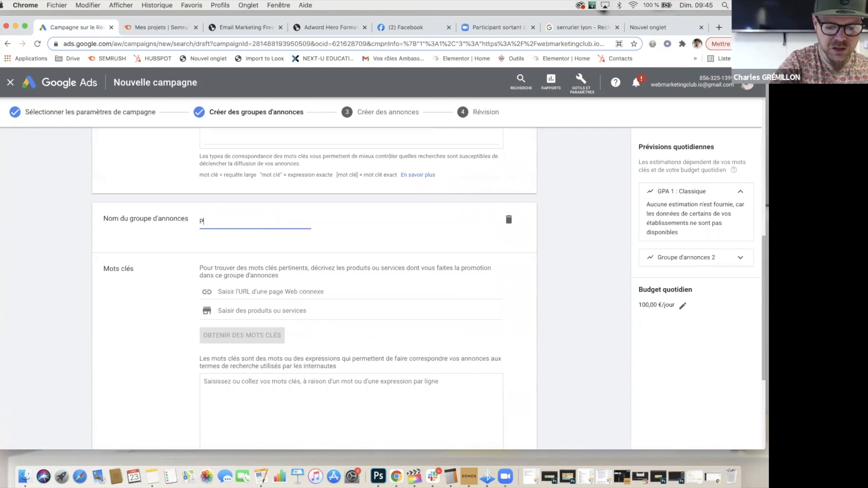
{"action": "key", "text": "BackSpace"}
{"action": "type", "text": "GPA 2 : Punchy"}
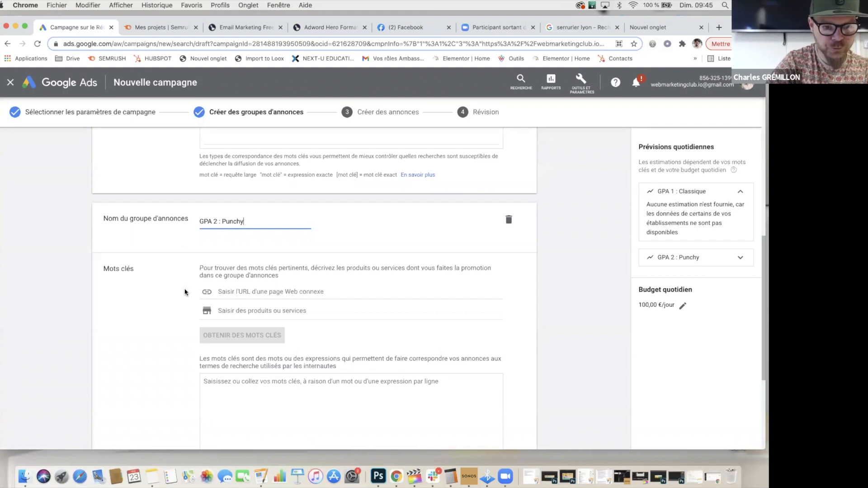
Add a third ad group and name it "GPA 3 : Other Keyword".
{"action": "scroll", "coordinate": [185, 291], "scroll_direction": "up", "scroll_amount": 8}
{"action": "scroll", "coordinate": [185, 290], "scroll_direction": "down", "scroll_amount": 5}
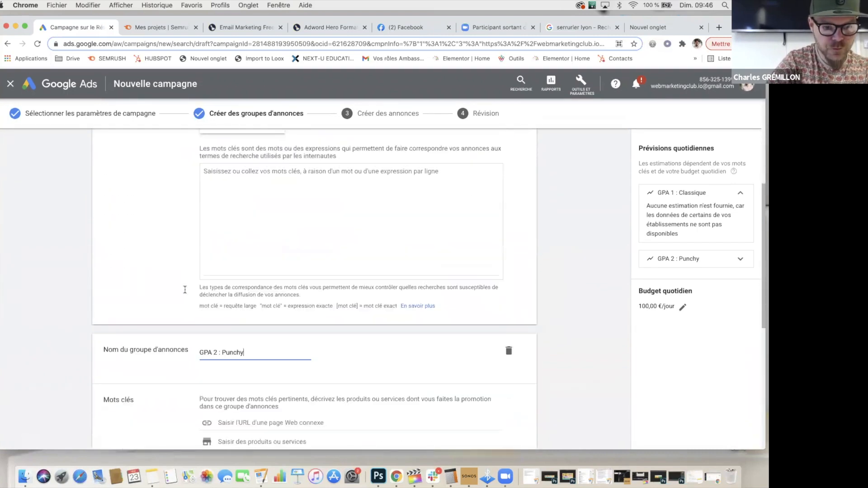
{"action": "scroll", "coordinate": [185, 290], "scroll_direction": "down", "scroll_amount": 7}
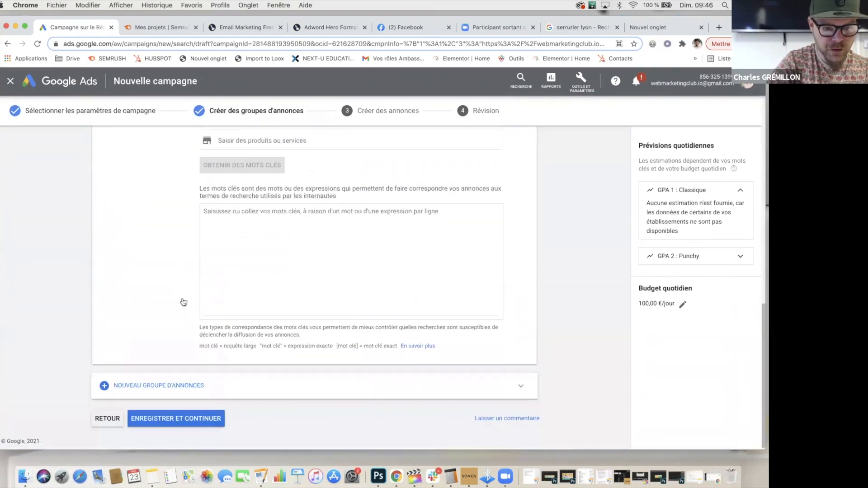
{"action": "left_click", "coordinate": [165, 387]}
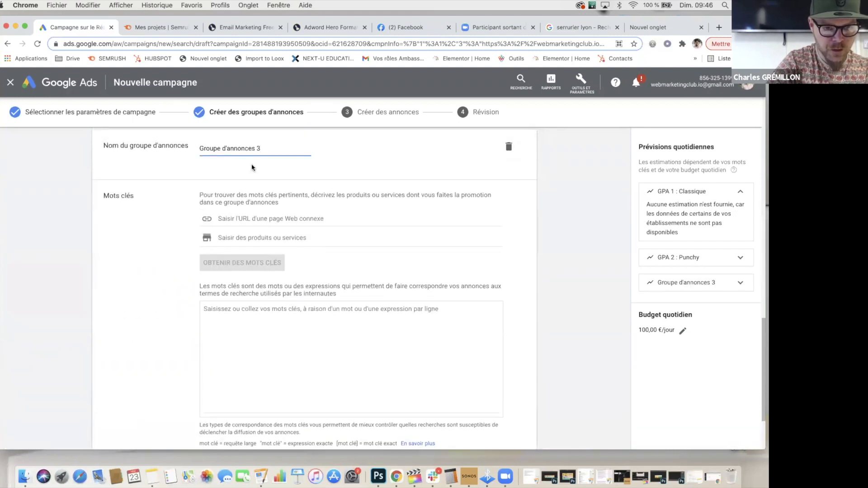
{"action": "triple_click", "coordinate": [239, 148]}
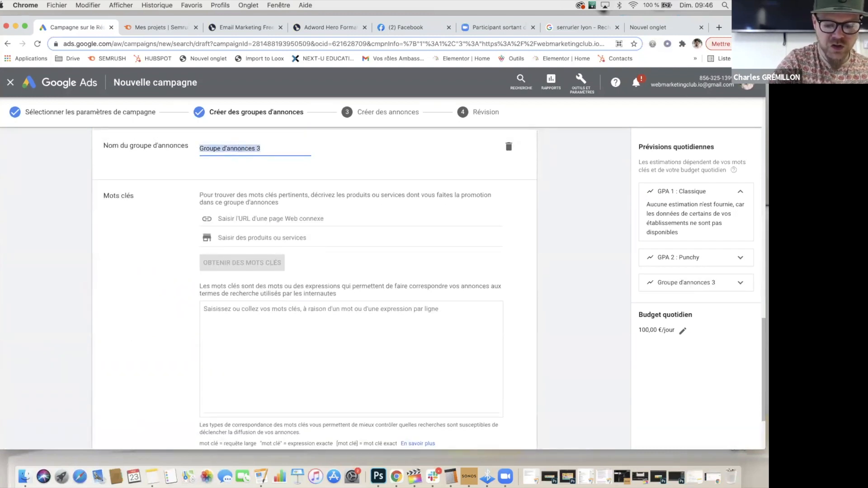
{"action": "type", "text": "GPA 3"}
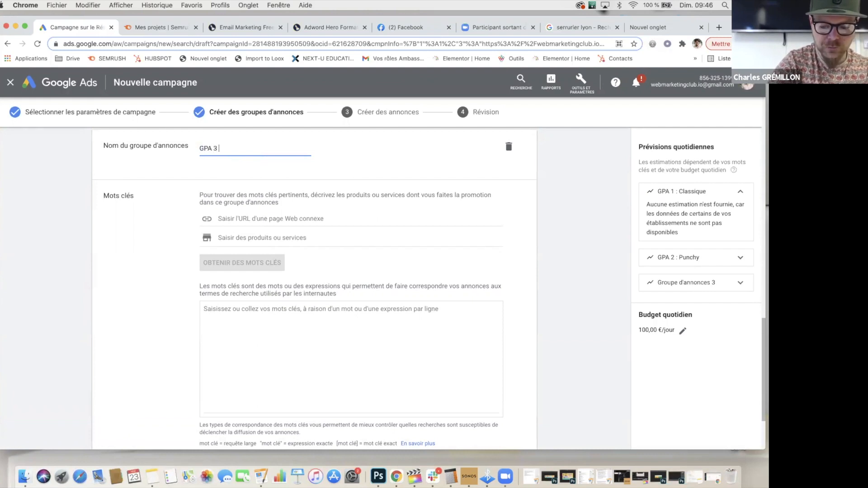
{"action": "type", "text": " : Other"}
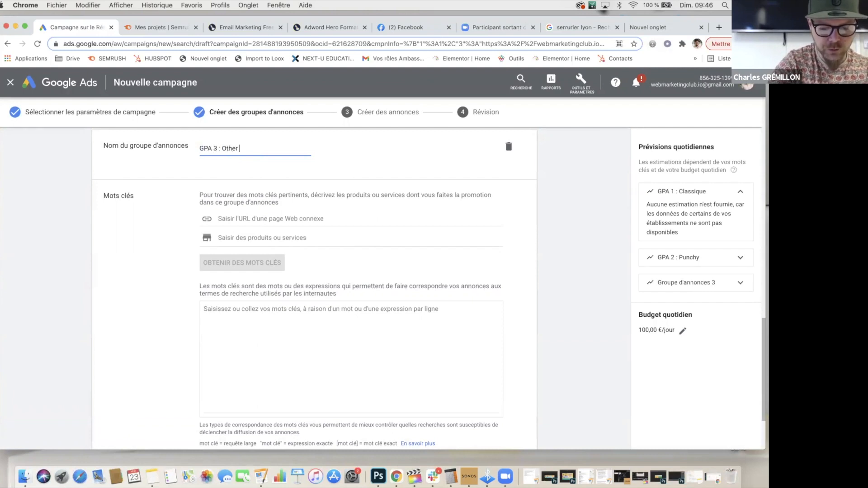
{"action": "type", "text": " Keyword"}
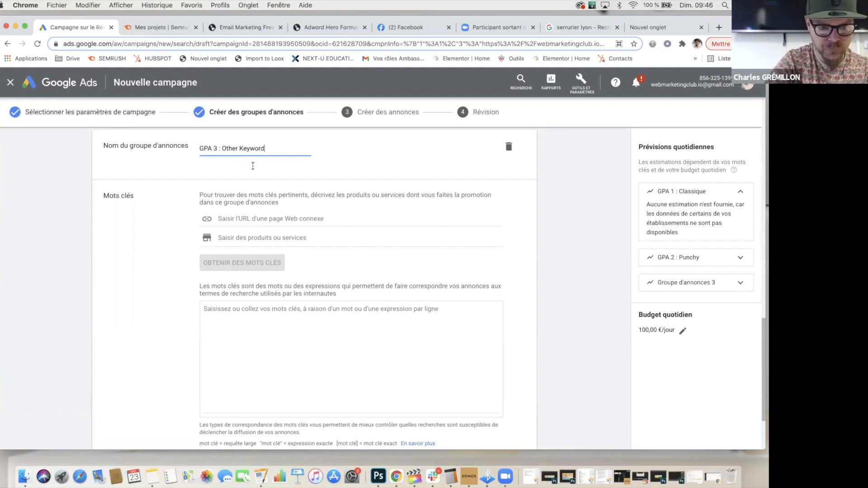
{"action": "left_click", "coordinate": [162, 263]}
Review the name and keyword section of the "GPA 1 : Classique" ad group.
{"action": "scroll", "coordinate": [165, 269], "scroll_direction": "up", "scroll_amount": 10}
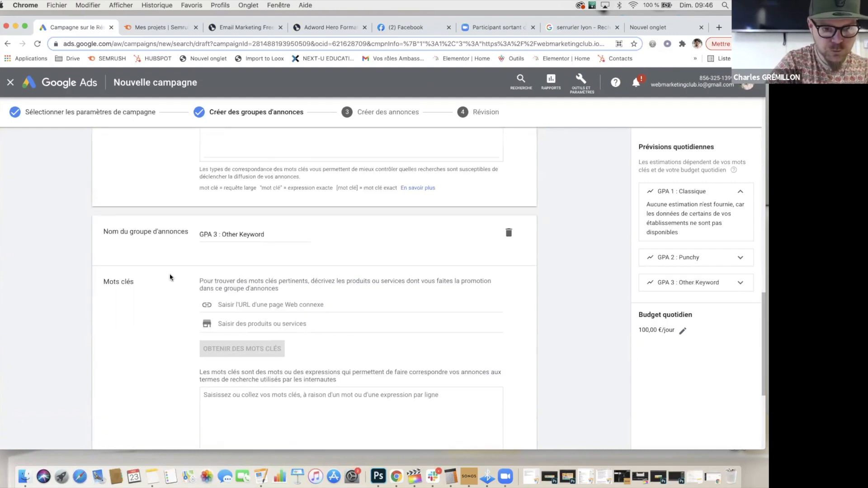
{"action": "scroll", "coordinate": [170, 277], "scroll_direction": "up", "scroll_amount": 10}
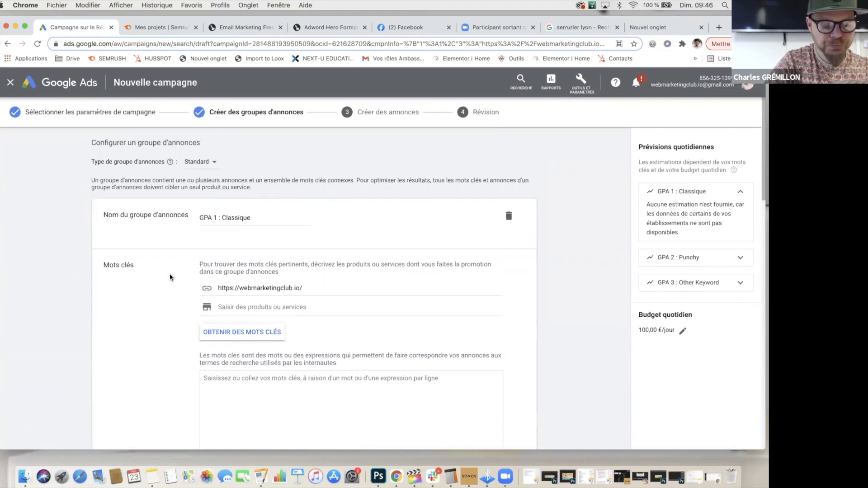
{"action": "scroll", "coordinate": [170, 277], "scroll_direction": "down", "scroll_amount": 3}
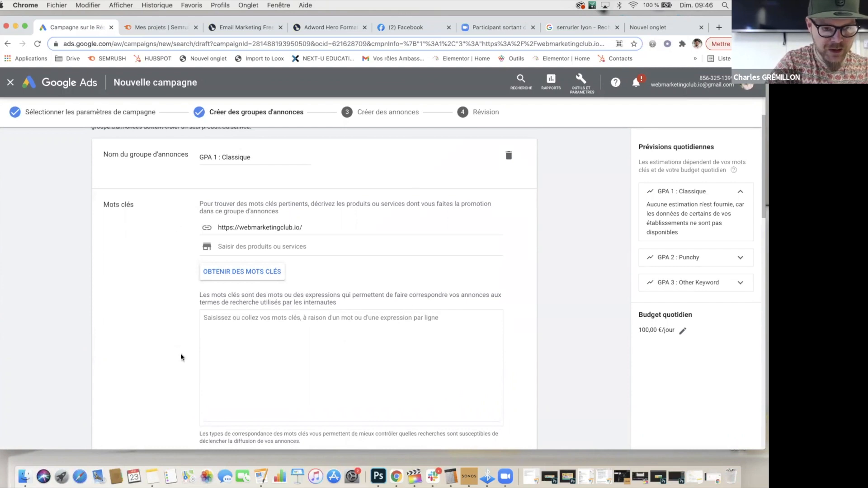
{"action": "scroll", "coordinate": [170, 331], "scroll_direction": "down", "scroll_amount": 1}
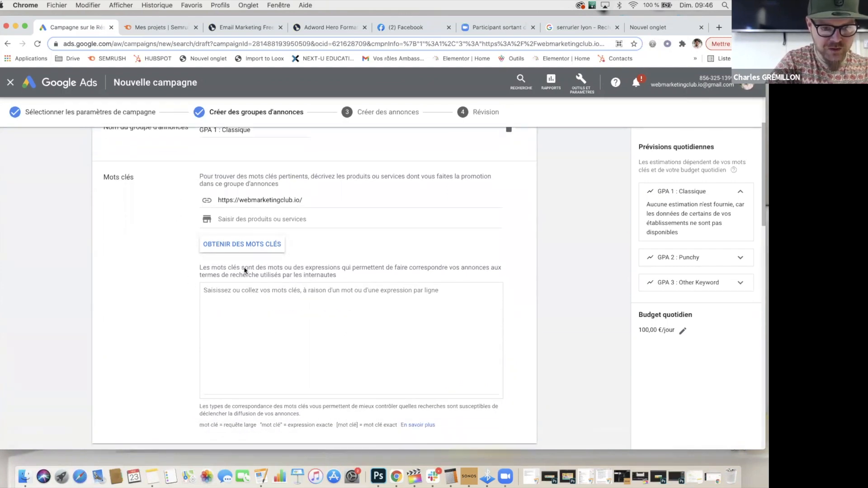
{"action": "scroll", "coordinate": [186, 257], "scroll_direction": "up", "scroll_amount": 1}
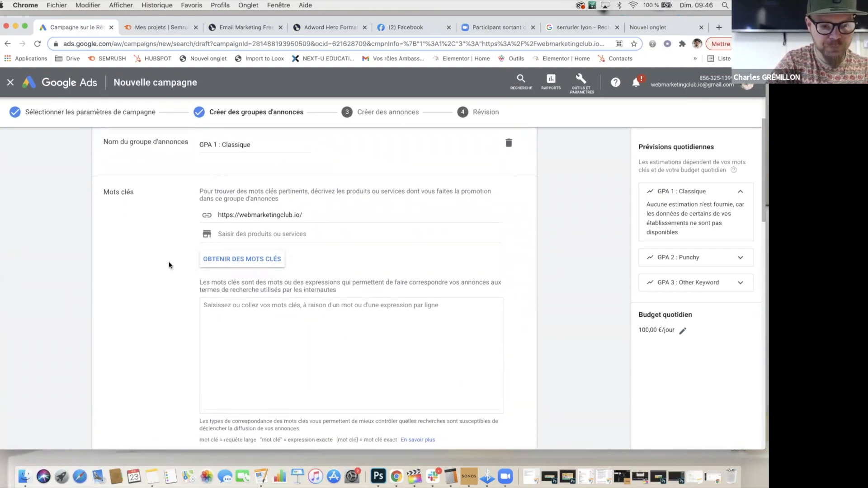
{"action": "scroll", "coordinate": [170, 268], "scroll_direction": "up", "scroll_amount": 1}
{"action": "scroll", "coordinate": [170, 271], "scroll_direction": "up", "scroll_amount": 2}
{"action": "scroll", "coordinate": [248, 378], "scroll_direction": "down", "scroll_amount": 3}
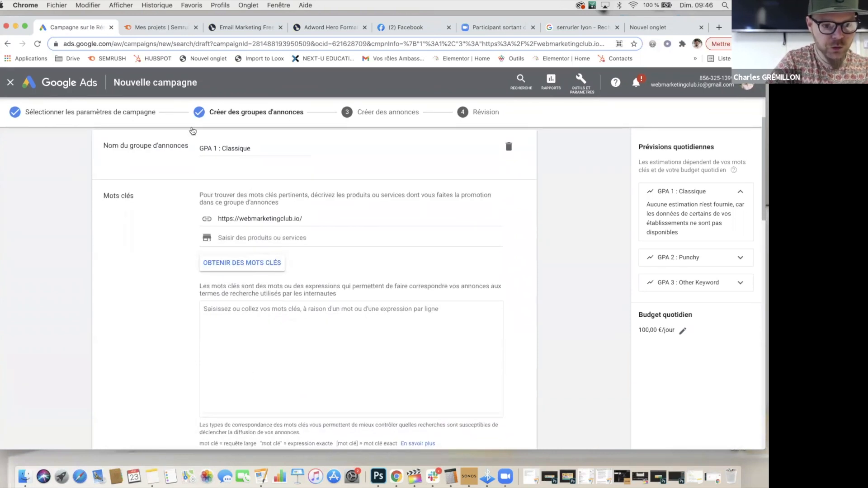
{"action": "scroll", "coordinate": [159, 329], "scroll_direction": "down", "scroll_amount": 1}
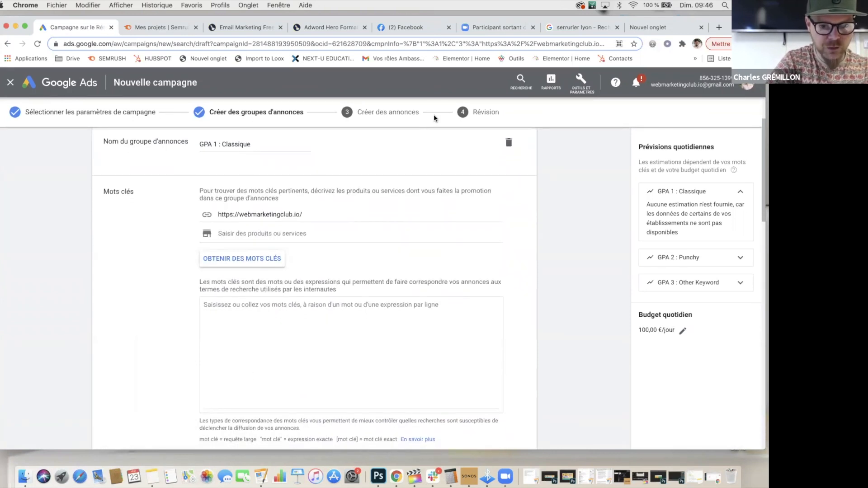
{"action": "scroll", "coordinate": [177, 256], "scroll_direction": "up", "scroll_amount": 1}
{"action": "scroll", "coordinate": [176, 256], "scroll_direction": "down", "scroll_amount": 1}
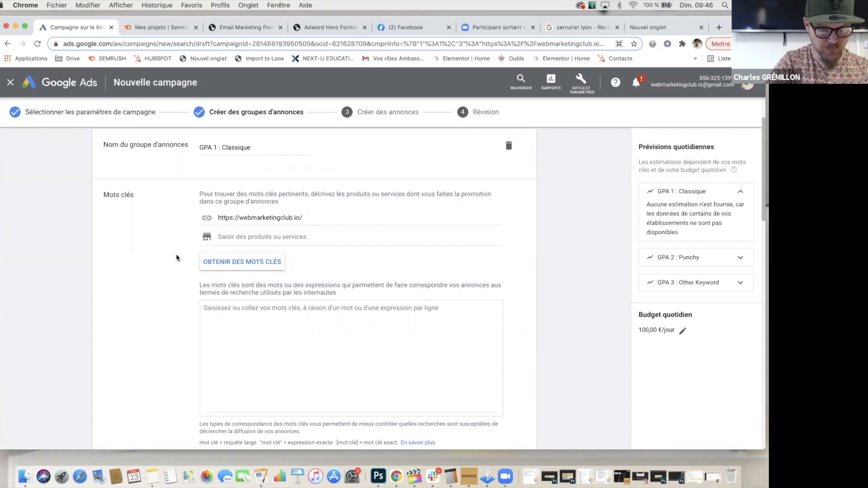
Compare the keyword sections of the Classique, Punchy and Other Keyword ad groups.
{"action": "scroll", "coordinate": [177, 257], "scroll_direction": "down", "scroll_amount": 20}
{"action": "scroll", "coordinate": [175, 353], "scroll_direction": "down", "scroll_amount": 2}
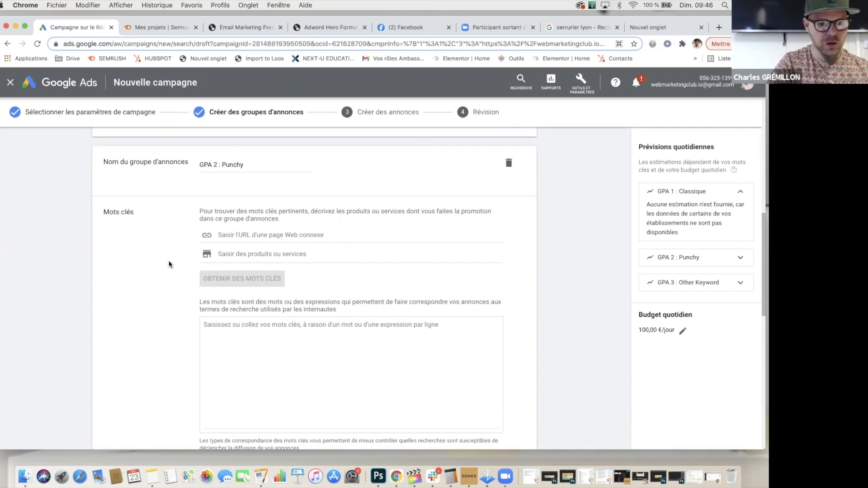
{"action": "scroll", "coordinate": [169, 265], "scroll_direction": "down", "scroll_amount": 1}
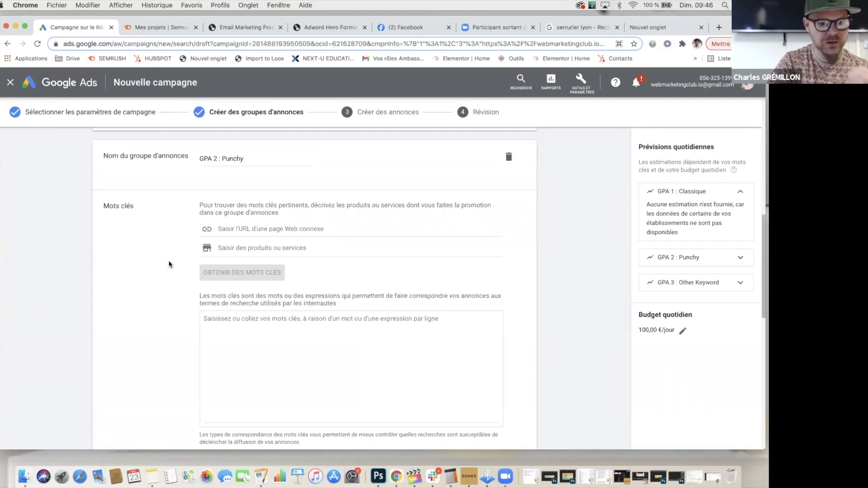
{"action": "scroll", "coordinate": [169, 264], "scroll_direction": "down", "scroll_amount": 10}
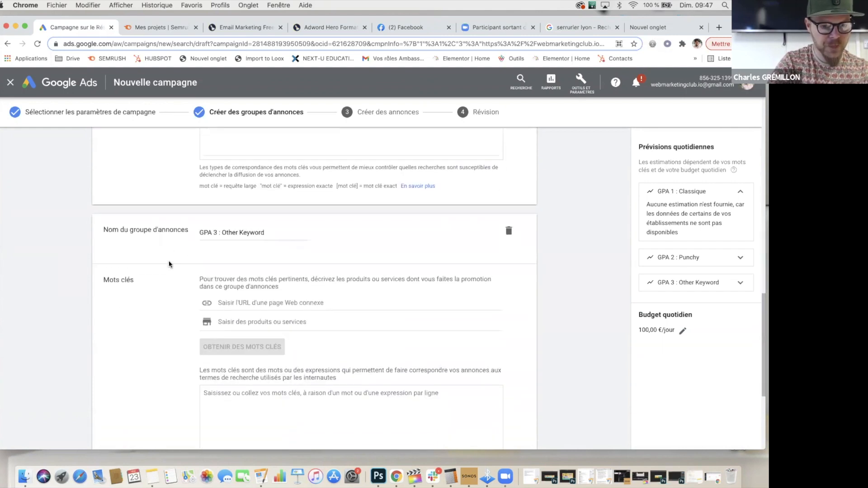
{"action": "scroll", "coordinate": [171, 315], "scroll_direction": "down", "scroll_amount": 1}
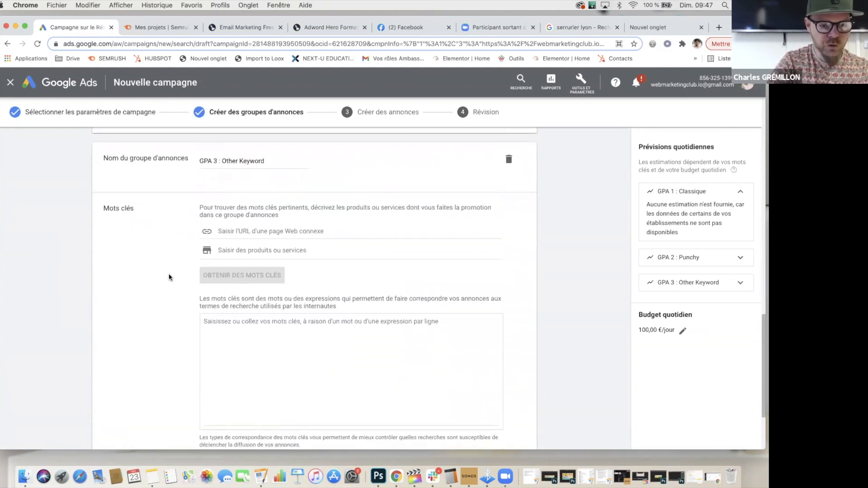
{"action": "scroll", "coordinate": [170, 275], "scroll_direction": "up", "scroll_amount": 20}
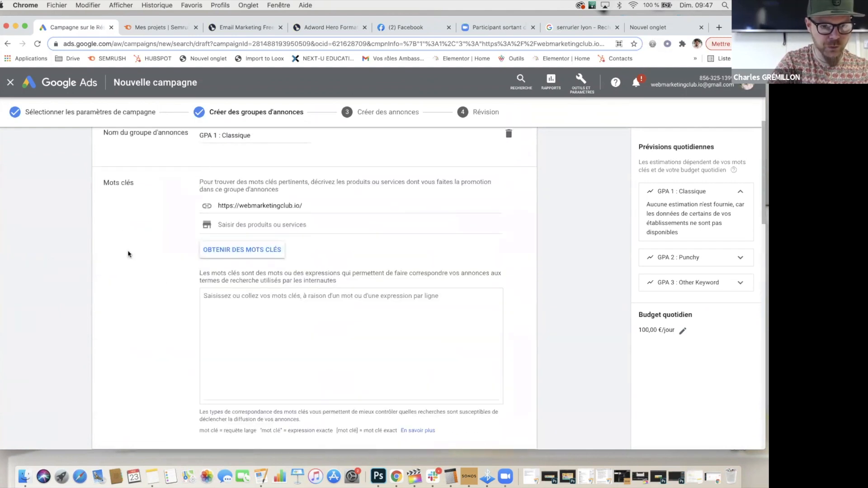
{"action": "scroll", "coordinate": [145, 329], "scroll_direction": "down", "scroll_amount": 10}
{"action": "scroll", "coordinate": [145, 329], "scroll_direction": "down", "scroll_amount": 10}
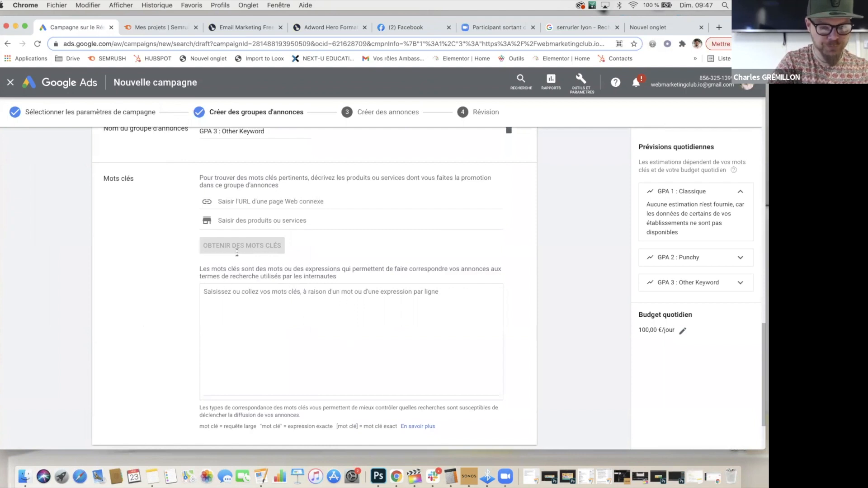
{"action": "scroll", "coordinate": [177, 235], "scroll_direction": "up", "scroll_amount": 20}
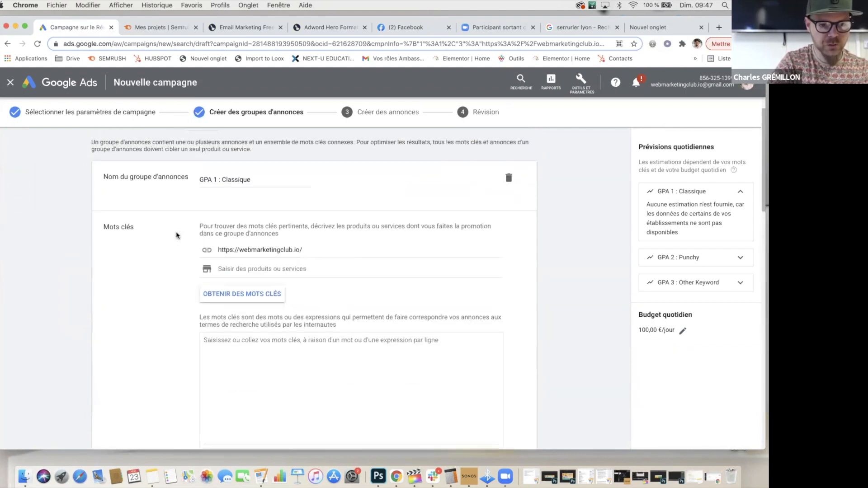
{"action": "scroll", "coordinate": [183, 344], "scroll_direction": "down", "scroll_amount": 6}
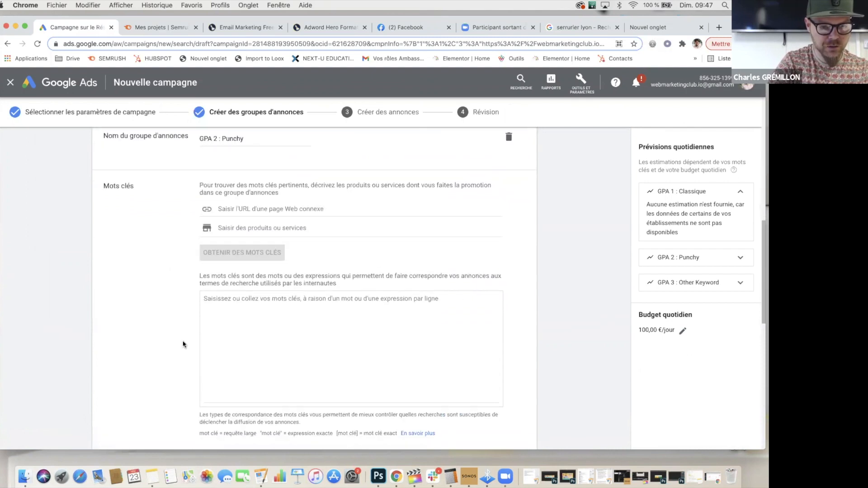
{"action": "scroll", "coordinate": [183, 345], "scroll_direction": "down", "scroll_amount": 1}
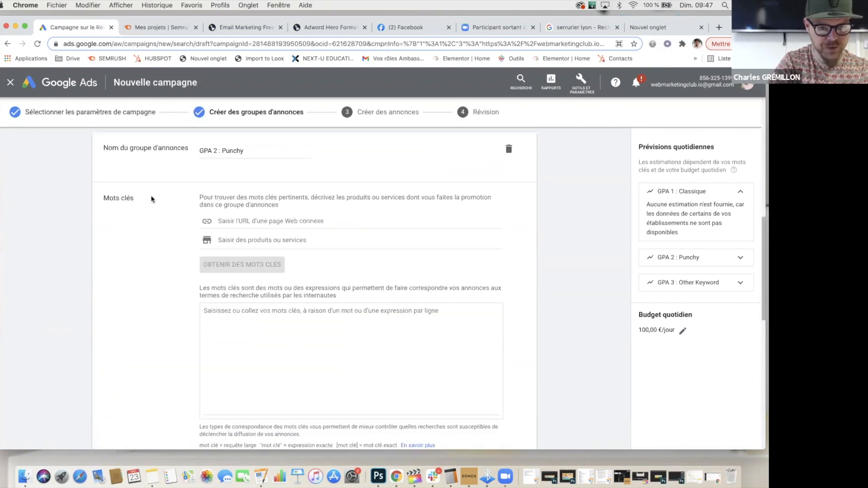
{"action": "scroll", "coordinate": [173, 226], "scroll_direction": "up", "scroll_amount": 6}
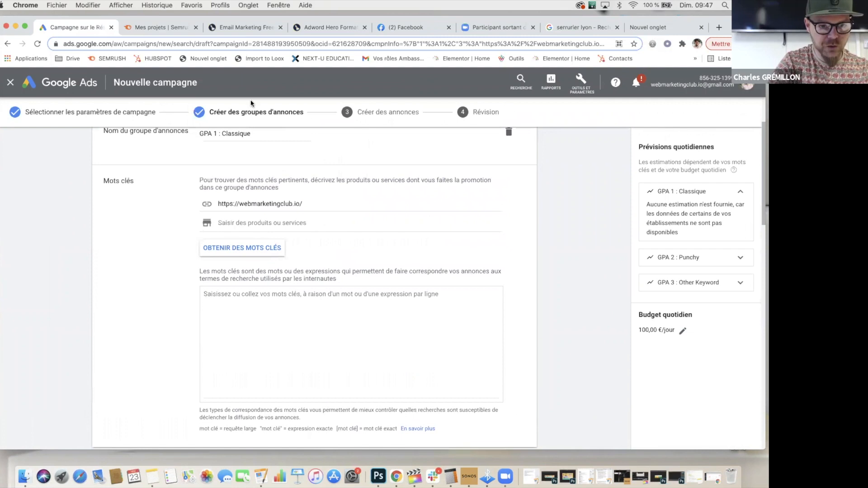
{"action": "scroll", "coordinate": [188, 313], "scroll_direction": "down", "scroll_amount": 12}
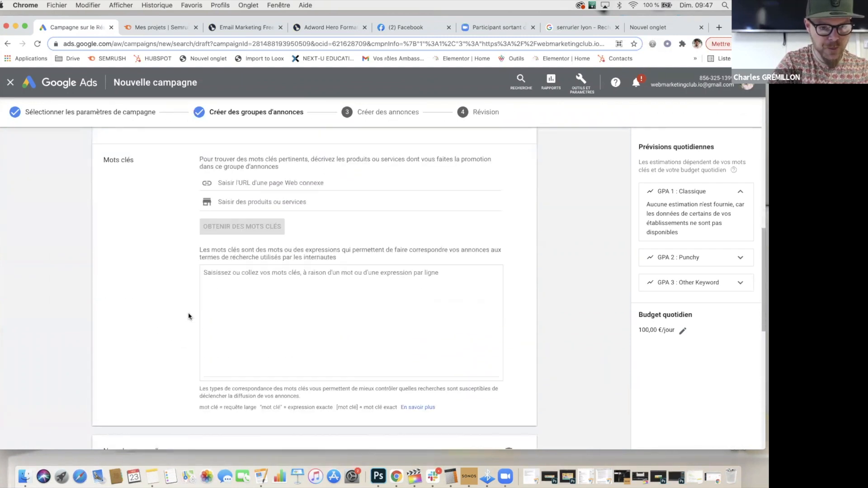
{"action": "scroll", "coordinate": [183, 290], "scroll_direction": "down", "scroll_amount": 2}
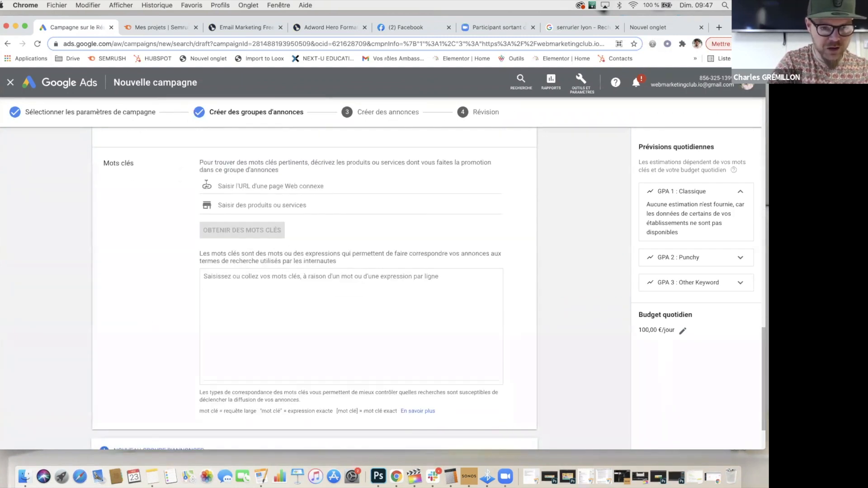
{"action": "scroll", "coordinate": [167, 273], "scroll_direction": "up", "scroll_amount": 2}
{"action": "right_click", "coordinate": [167, 273]}
{"action": "left_click", "coordinate": [162, 254]}
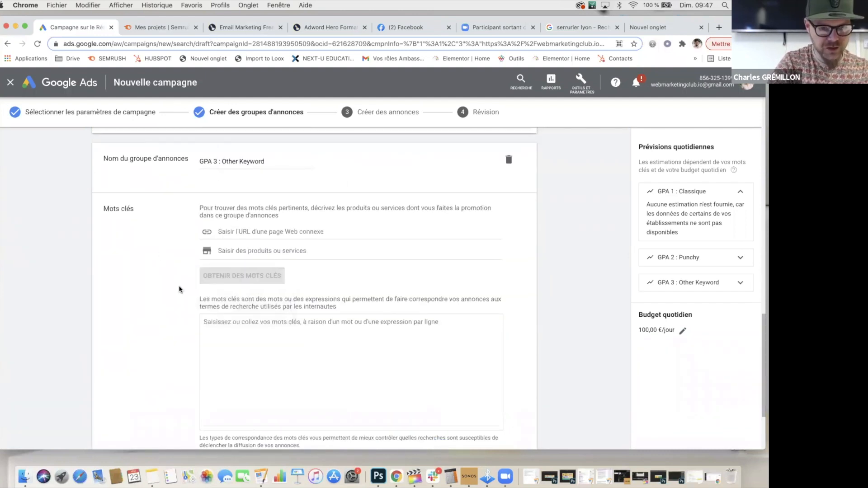
Switch to Notes and copy the wine keyword list for the GPA 1 : Classique ad group.
{"action": "scroll", "coordinate": [180, 290], "scroll_direction": "up", "scroll_amount": 10}
{"action": "scroll", "coordinate": [180, 289], "scroll_direction": "up", "scroll_amount": 4}
{"action": "scroll", "coordinate": [180, 288], "scroll_direction": "down", "scroll_amount": 3}
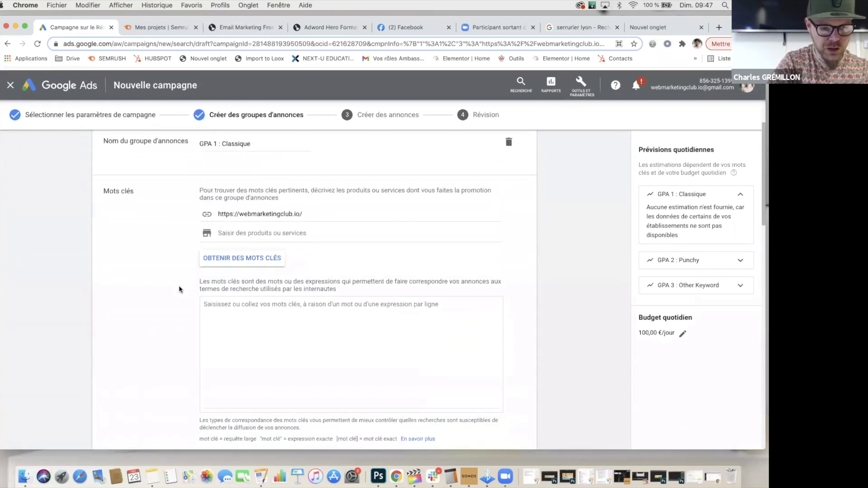
{"action": "left_click", "coordinate": [153, 476]}
{"action": "left_click", "coordinate": [420, 253]}
{"action": "left_click", "coordinate": [385, 190], "text": "shift"}
{"action": "left_click_drag", "start_coordinate": [384, 180], "coordinate": [412, 238]}
{"action": "key", "text": "super+c"}
{"action": "left_click", "coordinate": [153, 233]}
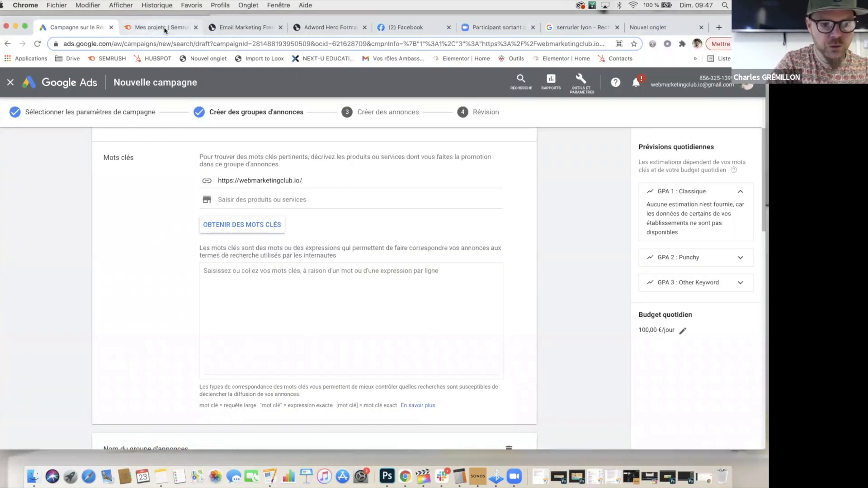
Review the Vosproducteurs.fr wine landing page, from its headline and key figures to the contact form and customer reviews.
{"action": "left_click", "coordinate": [232, 28]}
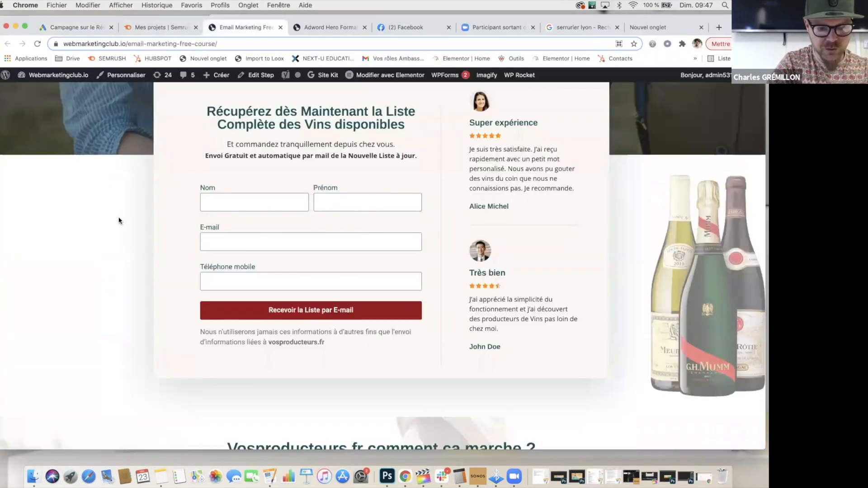
{"action": "scroll", "coordinate": [119, 221], "scroll_direction": "up", "scroll_amount": 8}
{"action": "scroll", "coordinate": [119, 220], "scroll_direction": "down", "scroll_amount": 2}
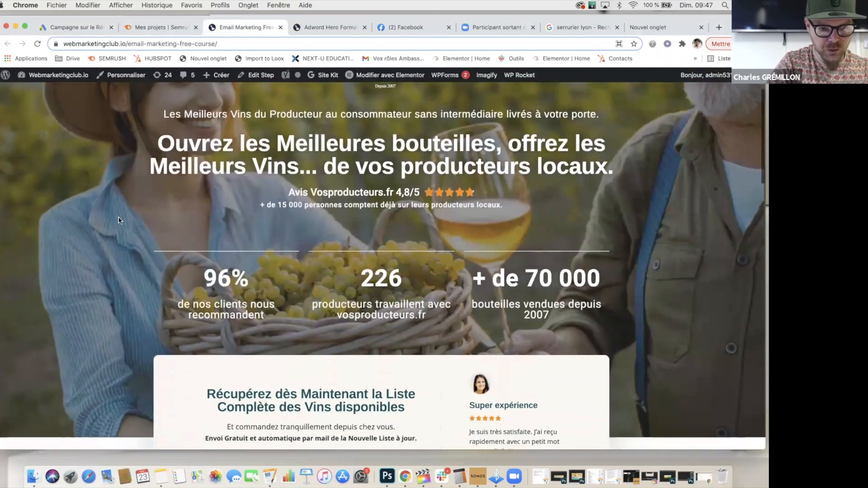
{"action": "scroll", "coordinate": [119, 221], "scroll_direction": "up", "scroll_amount": 2}
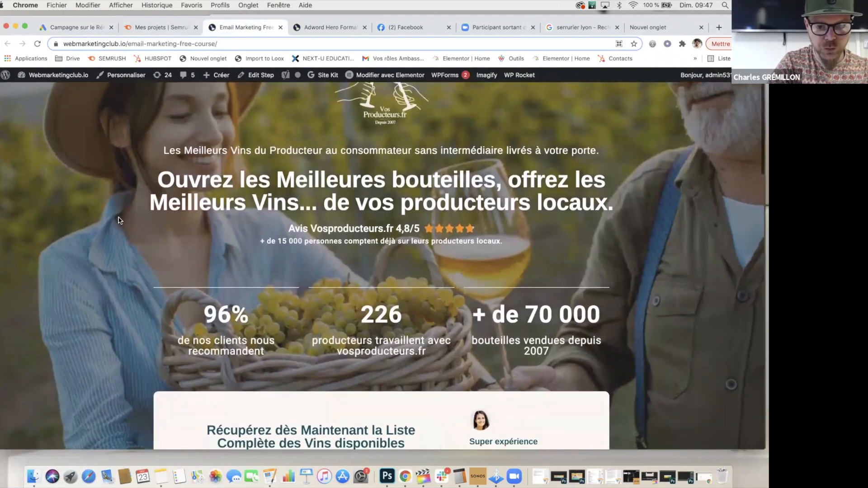
{"action": "scroll", "coordinate": [119, 220], "scroll_direction": "down", "scroll_amount": 1}
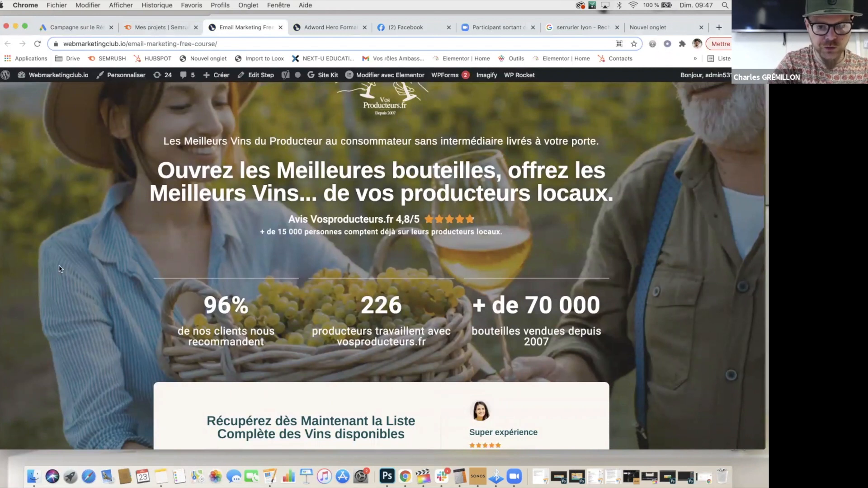
{"action": "scroll", "coordinate": [69, 270], "scroll_direction": "down", "scroll_amount": 5}
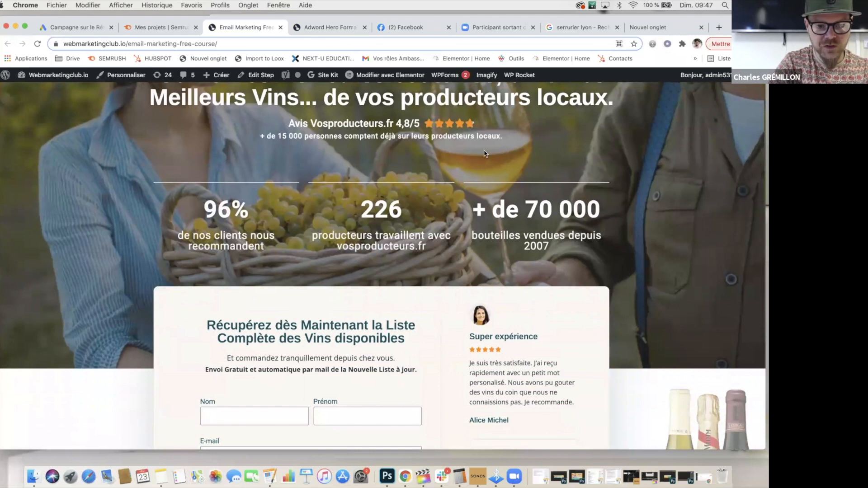
{"action": "scroll", "coordinate": [130, 320], "scroll_direction": "down", "scroll_amount": 1}
{"action": "scroll", "coordinate": [130, 319], "scroll_direction": "down", "scroll_amount": 8}
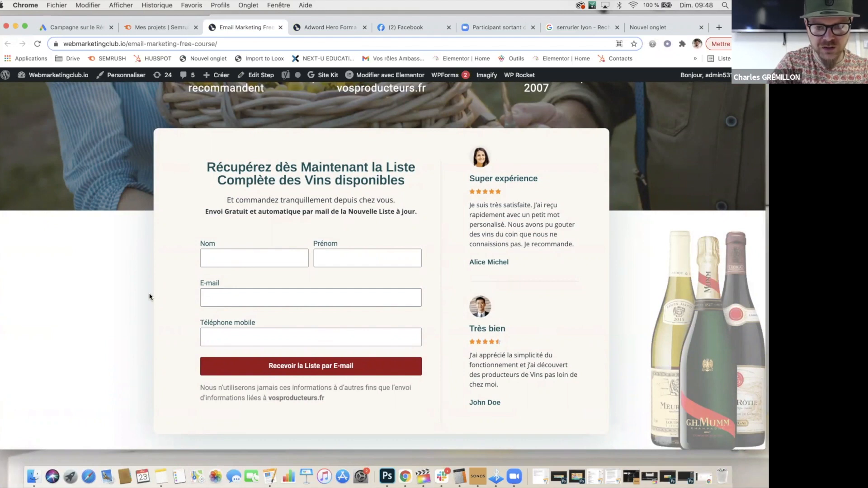
{"action": "scroll", "coordinate": [151, 297], "scroll_direction": "down", "scroll_amount": 8}
{"action": "scroll", "coordinate": [131, 271], "scroll_direction": "down", "scroll_amount": 3}
{"action": "scroll", "coordinate": [113, 246], "scroll_direction": "up", "scroll_amount": 20}
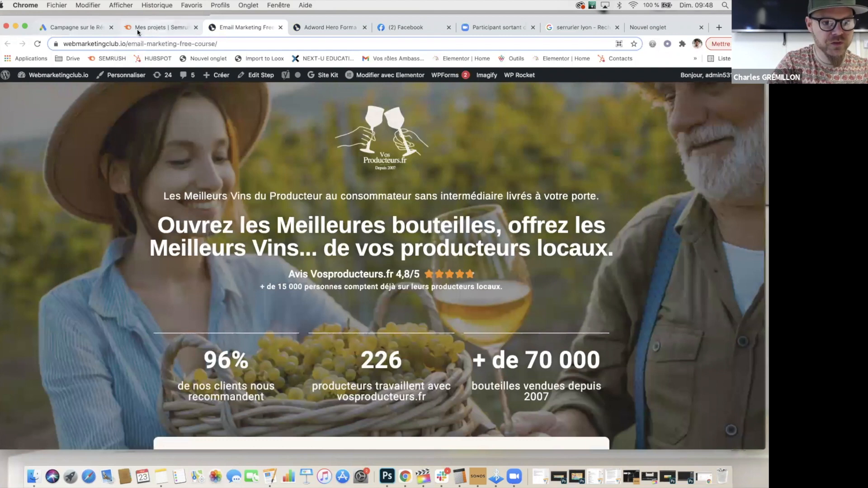
Paste the copied wine keywords, from [vente de vin] to +acheter +vin, into the GPA 1 : Classique keyword list.
{"action": "left_click", "coordinate": [75, 27]}
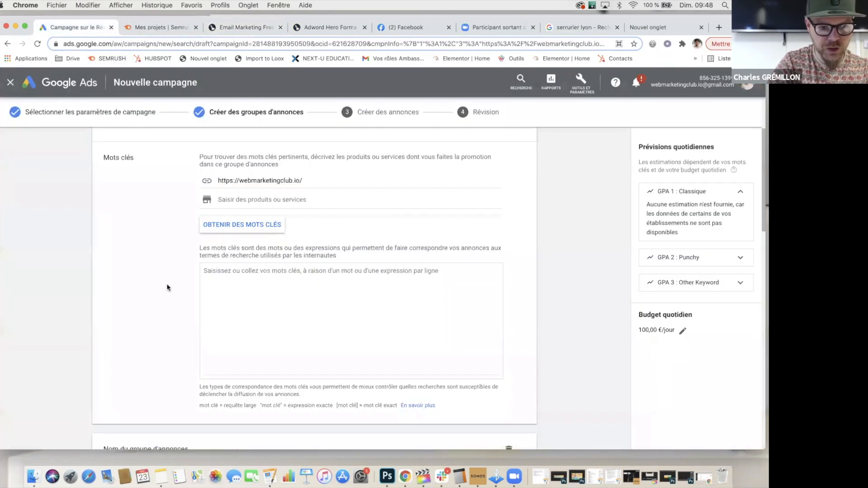
{"action": "left_click", "coordinate": [222, 277]}
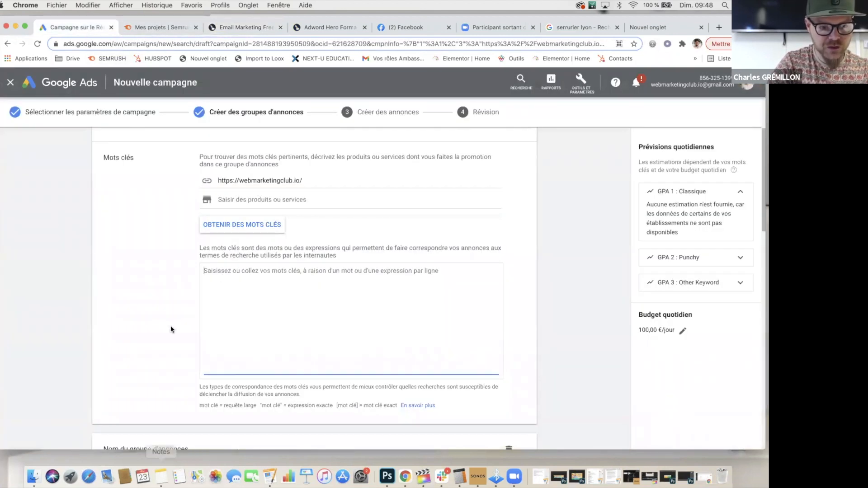
{"action": "key", "text": "super+v"}
{"action": "left_click", "coordinate": [155, 292]}
{"action": "scroll", "coordinate": [274, 290], "scroll_direction": "up", "scroll_amount": 1}
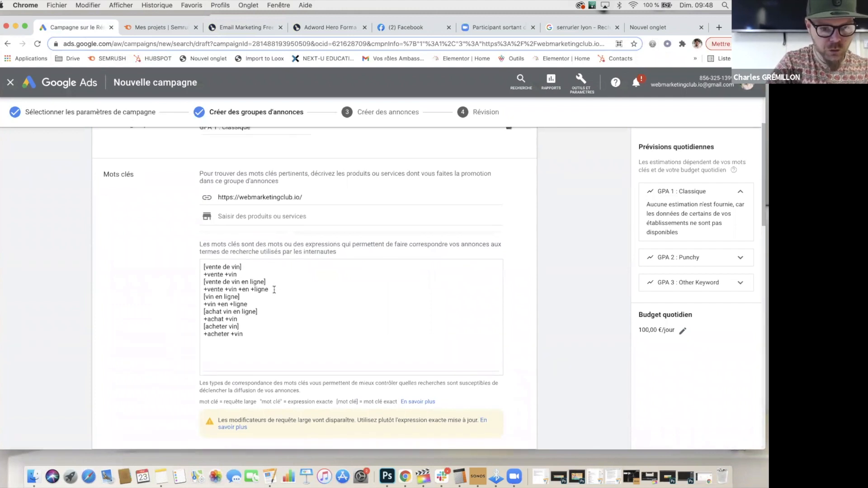
{"action": "left_click", "coordinate": [251, 270]}
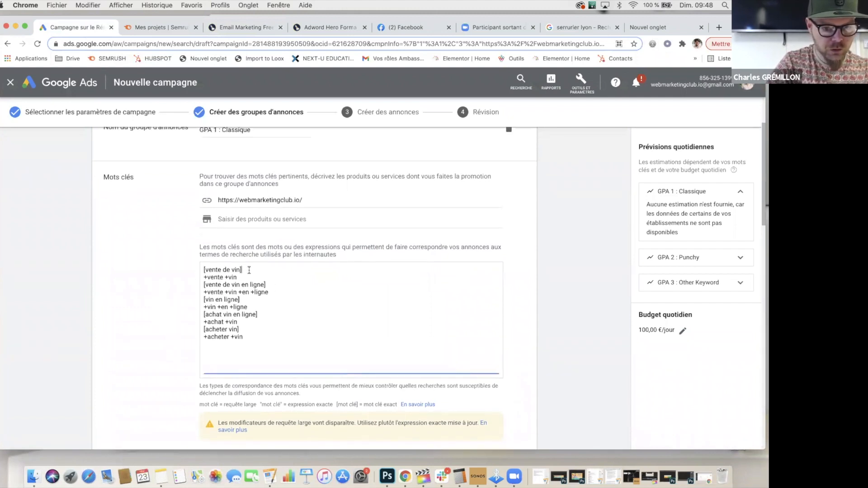
{"action": "scroll", "coordinate": [140, 338], "scroll_direction": "down", "scroll_amount": 2}
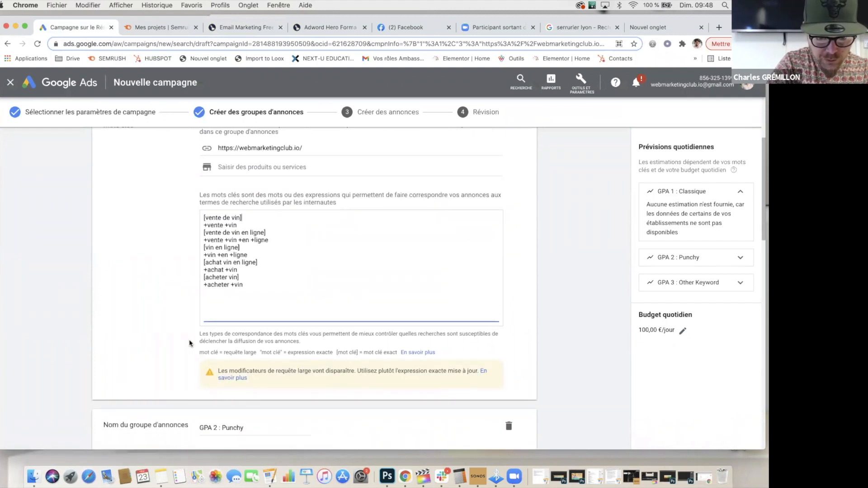
{"action": "left_click", "coordinate": [179, 330]}
{"action": "scroll", "coordinate": [179, 330], "scroll_direction": "up", "scroll_amount": 1}
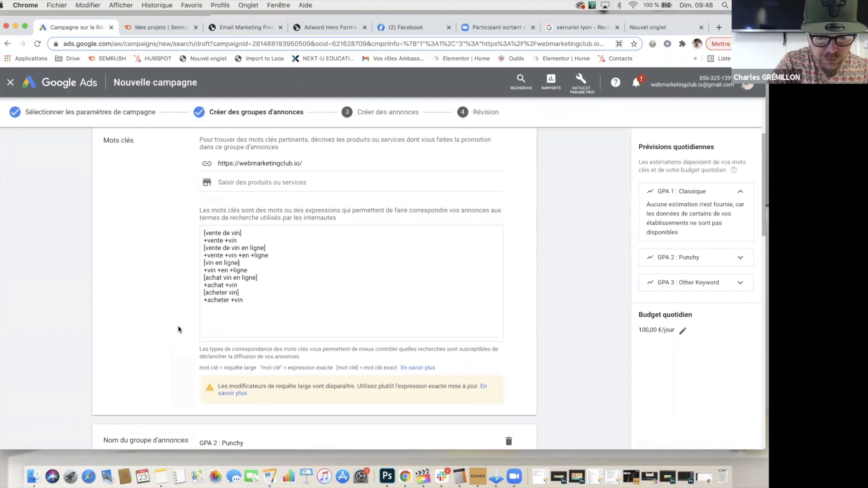
{"action": "scroll", "coordinate": [271, 316], "scroll_direction": "up", "scroll_amount": 1}
Copy the [vente de vin] keyword from the list and search Google for "vente de vin" in the empty browser tab.
{"action": "left_click", "coordinate": [341, 309]}
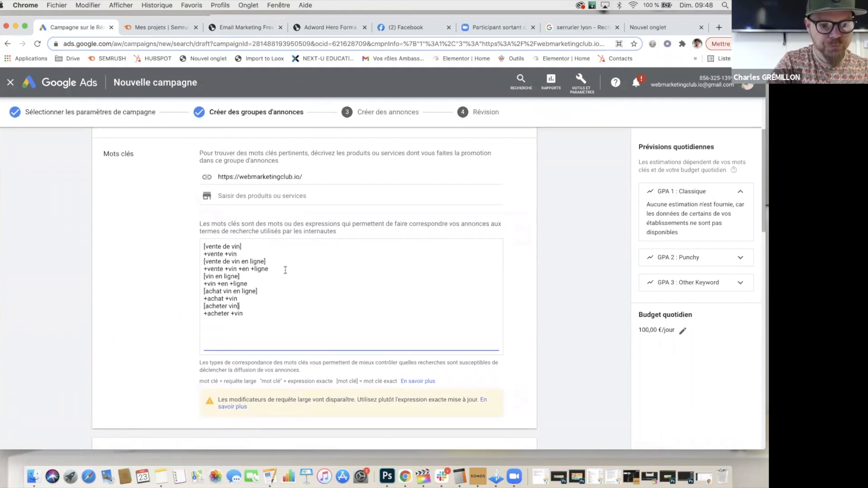
{"action": "left_click_drag", "start_coordinate": [240, 246], "coordinate": [203, 247]}
{"action": "key", "text": "super+c"}
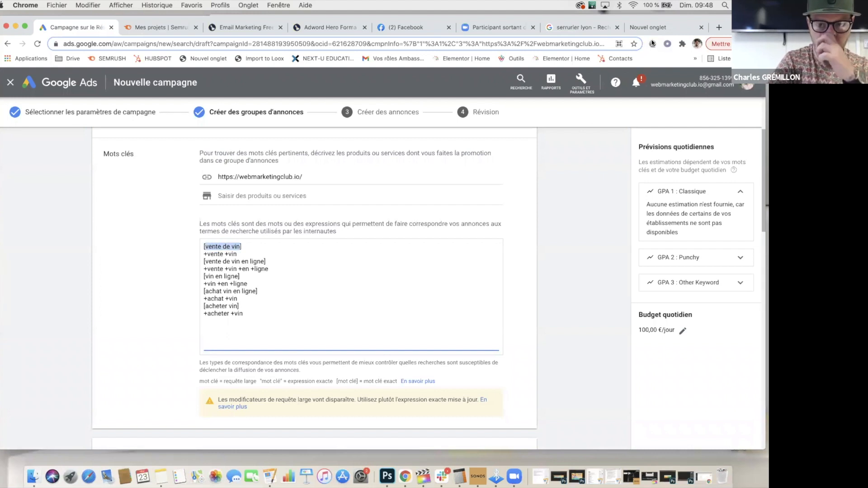
{"action": "left_click", "coordinate": [647, 28]}
{"action": "left_click", "coordinate": [276, 213]}
{"action": "type", "text": "vente de vin"}
{"action": "key", "text": "Return"}
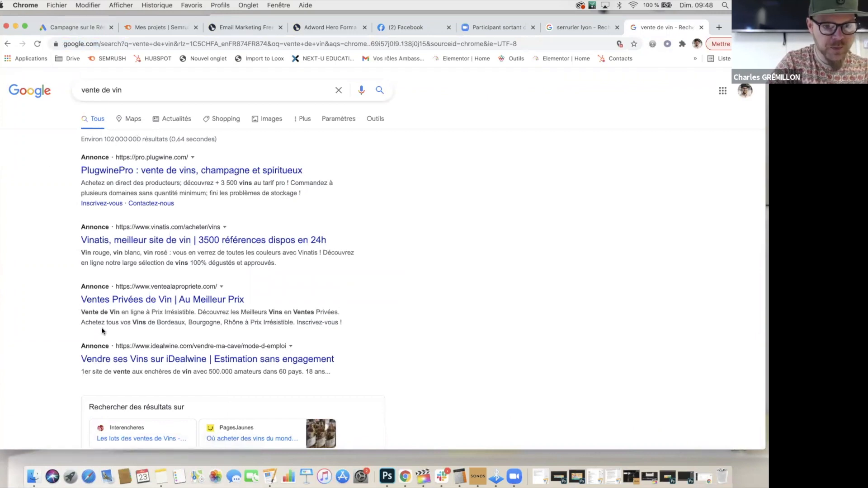
Switch to Semrush and look up the keyword overview for "vente de vin".
{"action": "left_click", "coordinate": [158, 27]}
{"action": "left_click", "coordinate": [191, 99]}
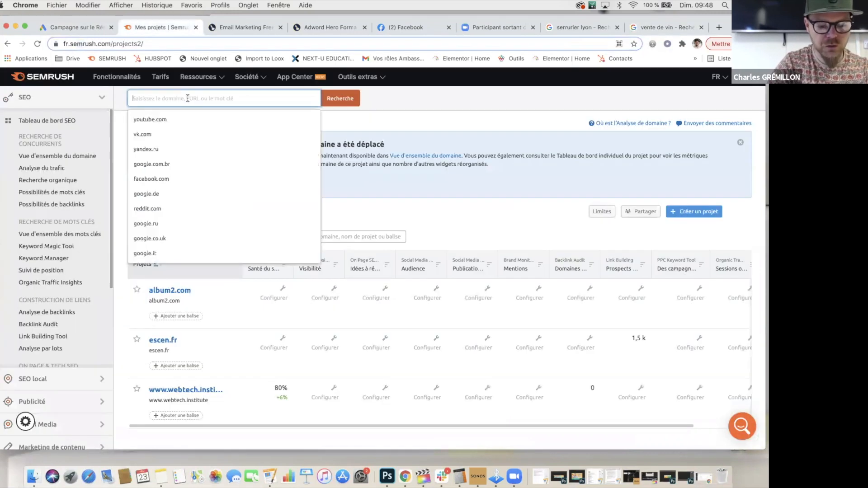
{"action": "key", "text": "super+v"}
{"action": "left_click", "coordinate": [330, 97]}
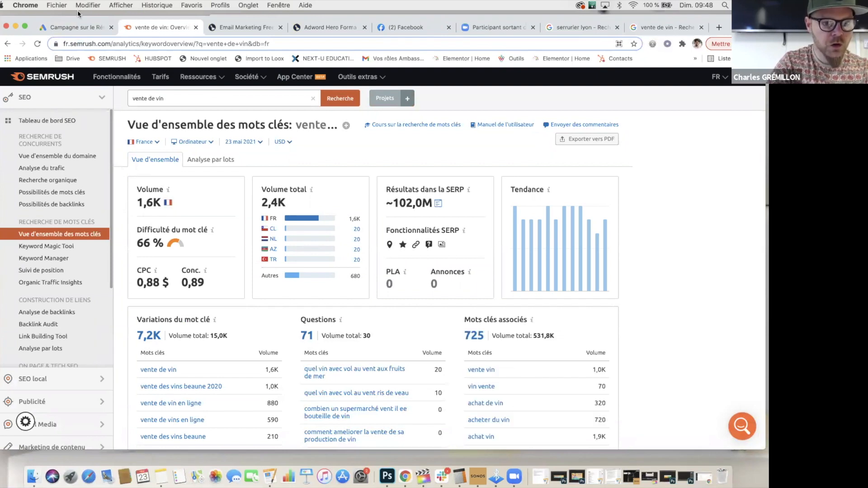
From the Google Ads campaign draft, open the keyword planning tool in a new tab and start finding new keywords.
{"action": "left_click", "coordinate": [79, 25]}
{"action": "left_click", "coordinate": [157, 247]}
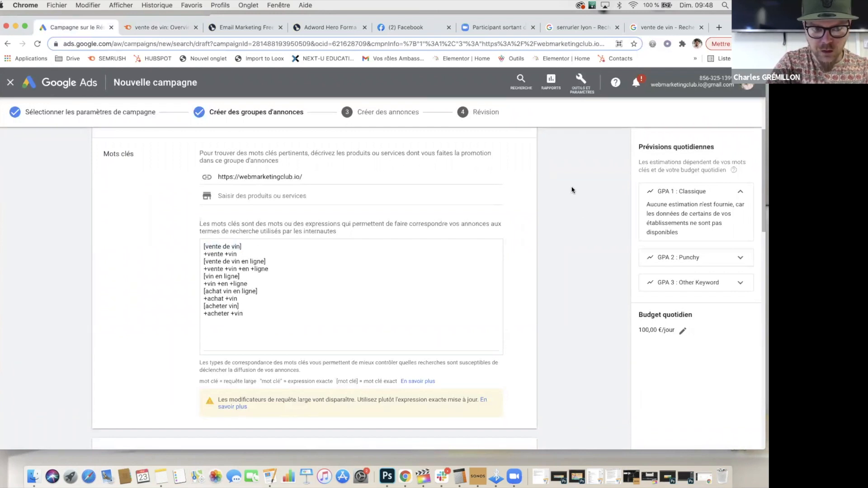
{"action": "left_click", "coordinate": [577, 89]}
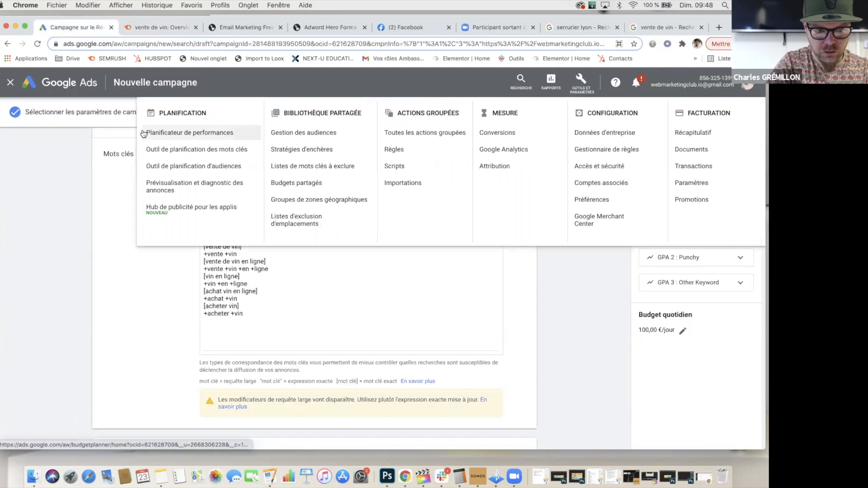
{"action": "right_click", "coordinate": [212, 149]}
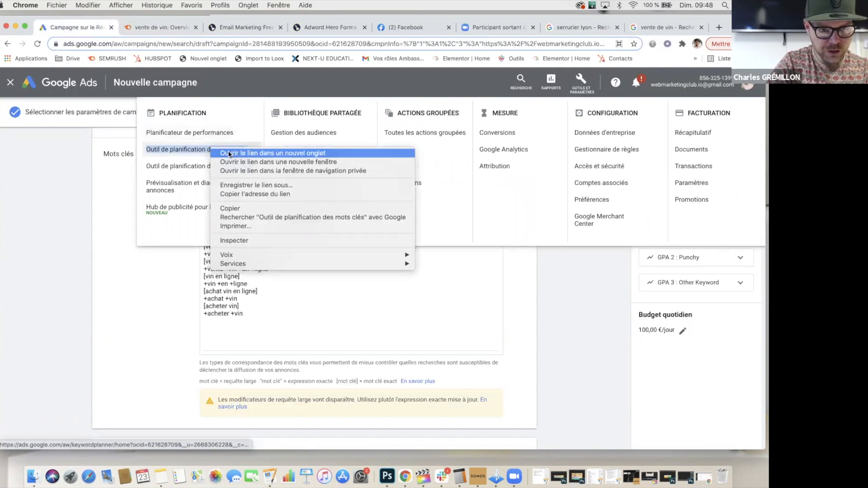
{"action": "left_click", "coordinate": [230, 154]}
{"action": "left_click", "coordinate": [140, 27]}
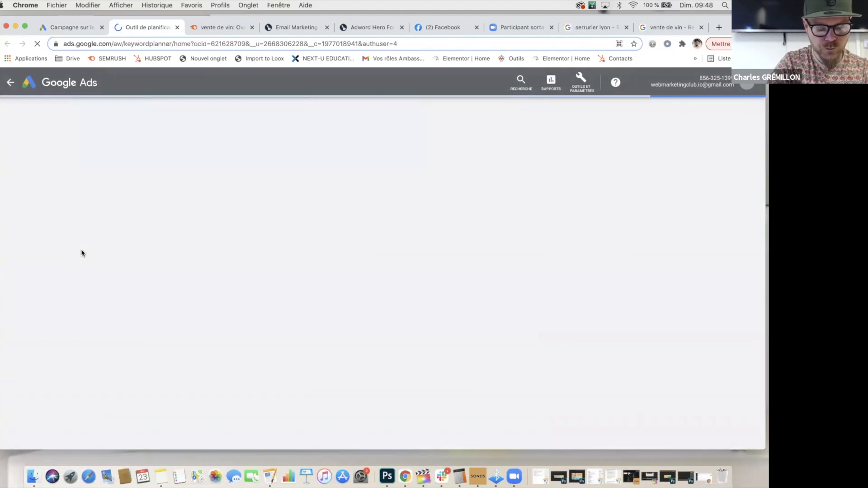
{"action": "left_click", "coordinate": [191, 235]}
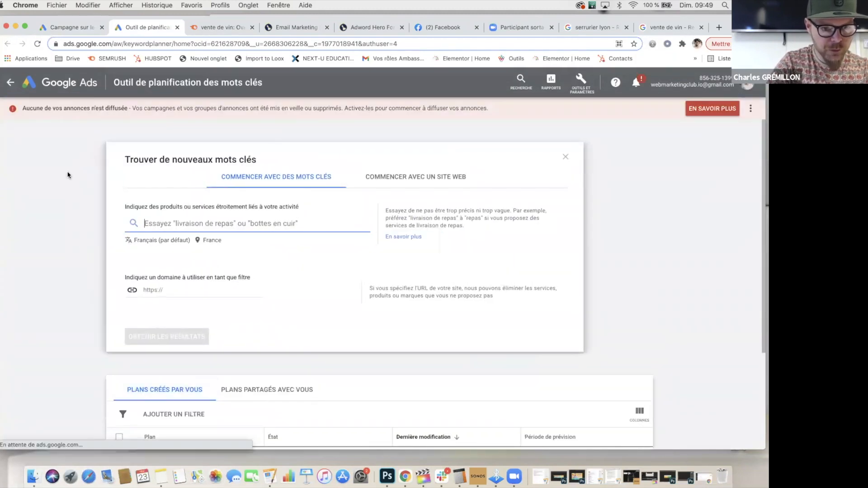
Examine the keyword planner's start page alongside the Semrush overview for "vente de vin".
{"action": "scroll", "coordinate": [68, 251], "scroll_direction": "down", "scroll_amount": 3}
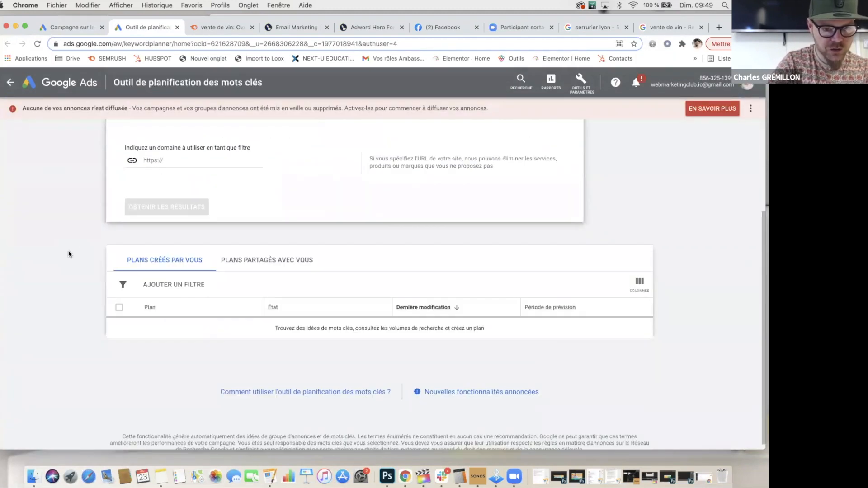
{"action": "scroll", "coordinate": [68, 253], "scroll_direction": "up", "scroll_amount": 3}
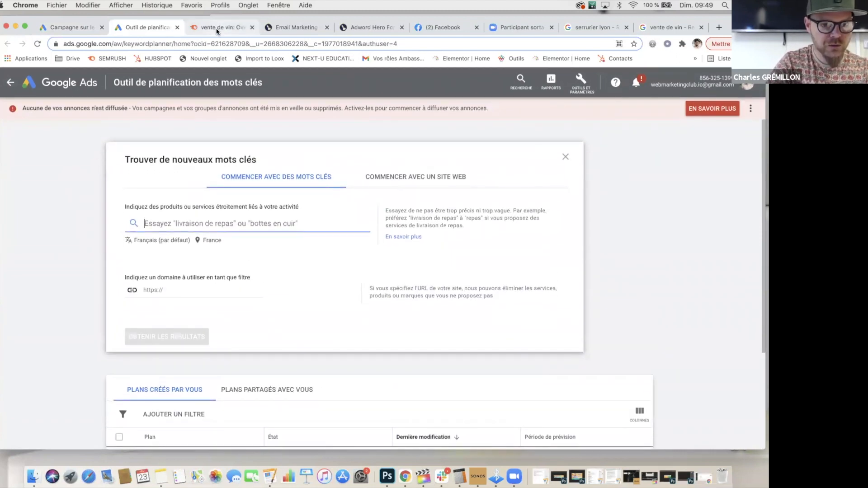
{"action": "left_click", "coordinate": [217, 28]}
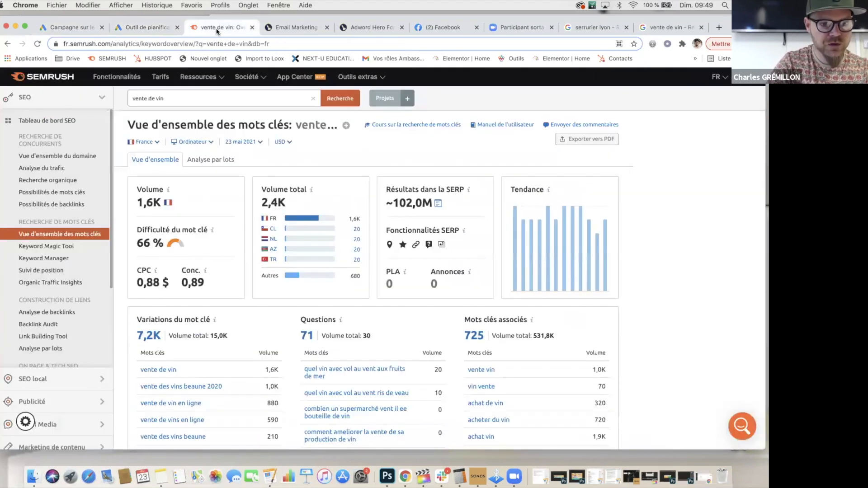
{"action": "left_click", "coordinate": [147, 28]}
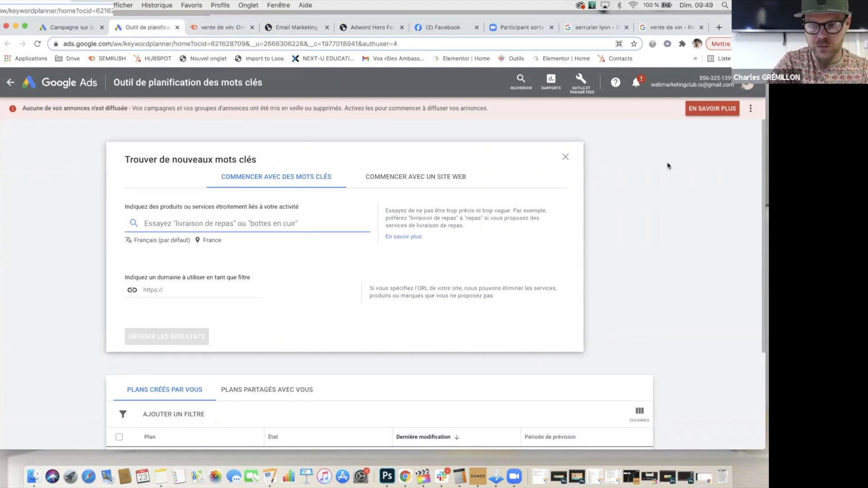
Get keyword planner ideas for "vente de vin" and return to the campaign draft's GPA 1 : Classique keyword list.
{"action": "left_click", "coordinate": [750, 109]}
{"action": "left_click", "coordinate": [725, 116]}
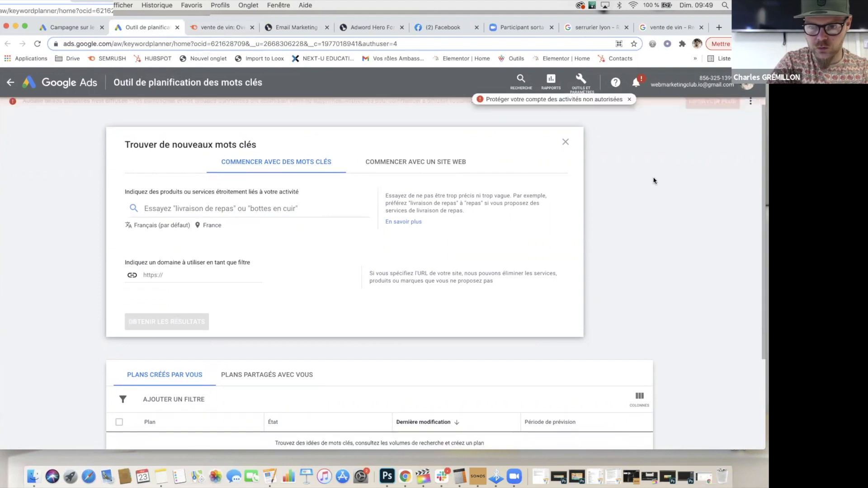
{"action": "left_click", "coordinate": [185, 200]}
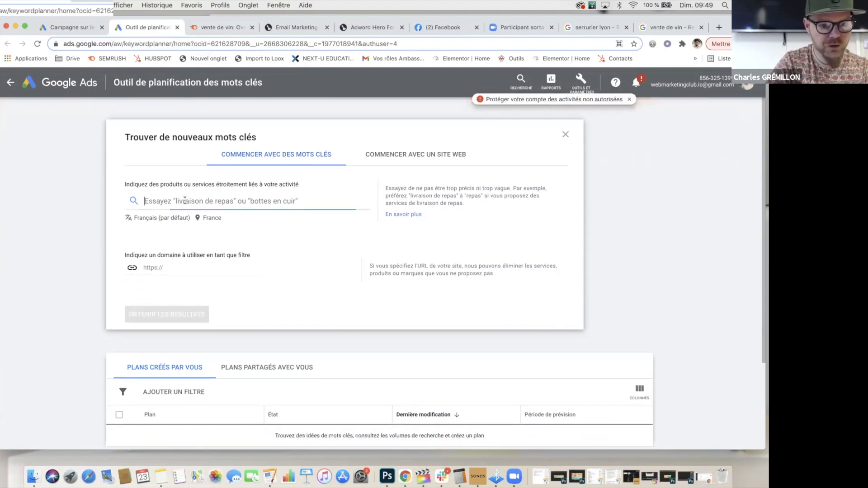
{"action": "type", "text": "vente de vin"}
{"action": "left_click", "coordinate": [167, 314]}
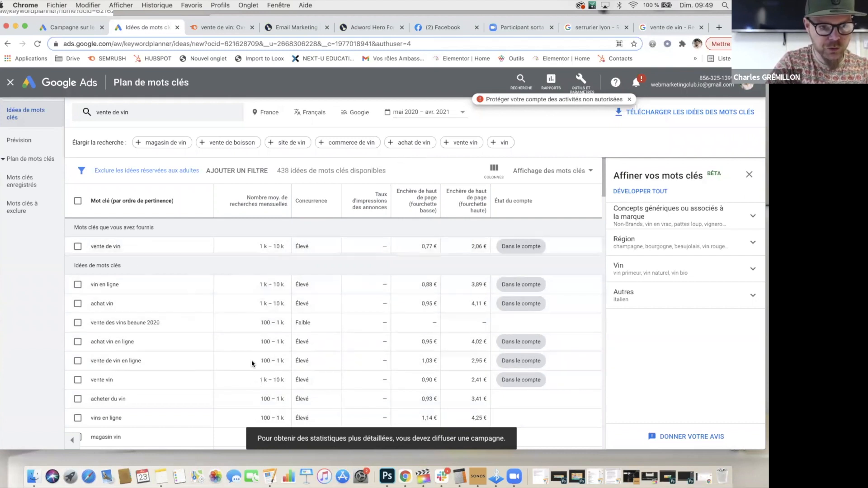
{"action": "left_click", "coordinate": [69, 28]}
{"action": "left_click", "coordinate": [286, 302]}
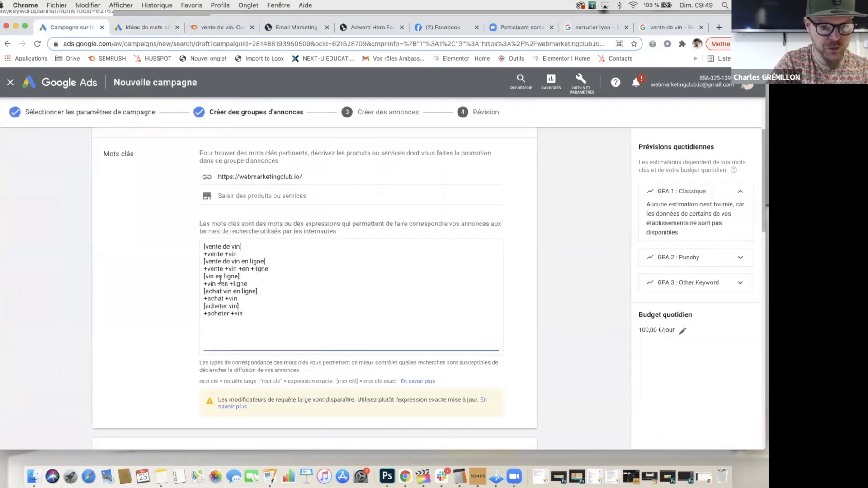
Insert blank lines after "+vente +vin", "+vente +vin +en +ligne" and "+vin +en +ligne" in the GPA 1 : Classique keyword list.
{"action": "left_click", "coordinate": [242, 254]}
{"action": "key", "text": "Return"}
{"action": "key", "text": "Return"}
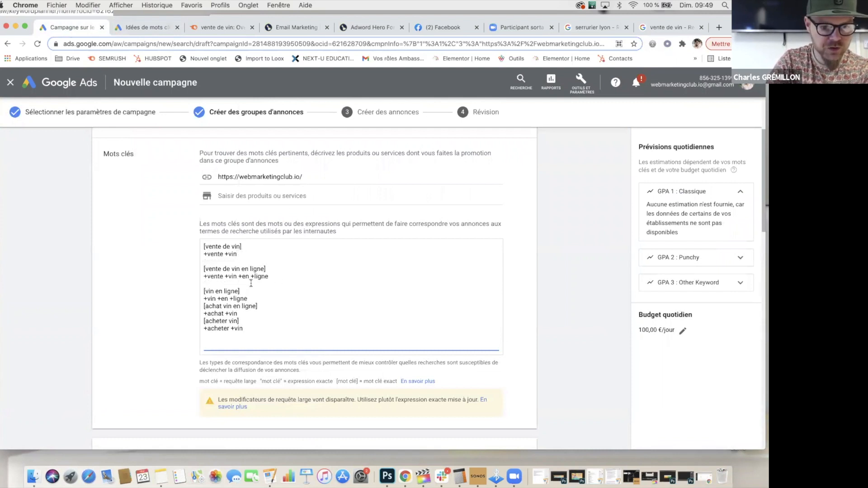
{"action": "left_click", "coordinate": [250, 300]}
{"action": "key", "text": "Return"}
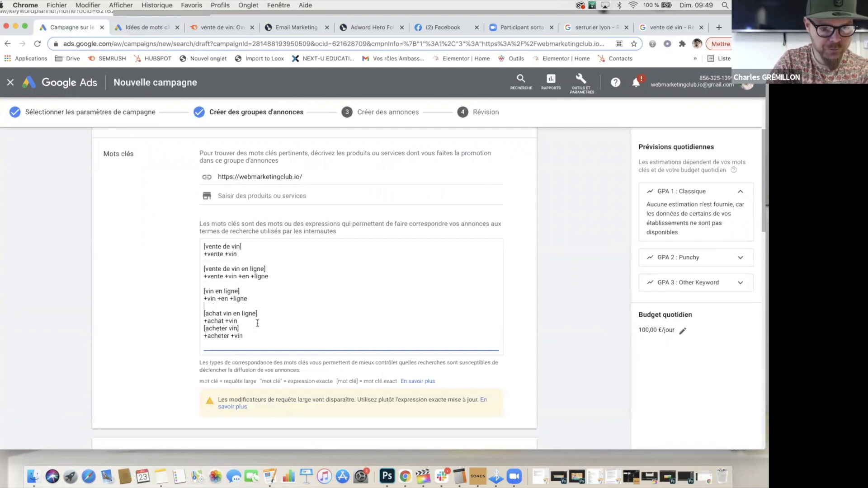
Remove the blank lines separating the keyword pairs so the Classique list is continuous again.
{"action": "key", "text": "BackSpace"}
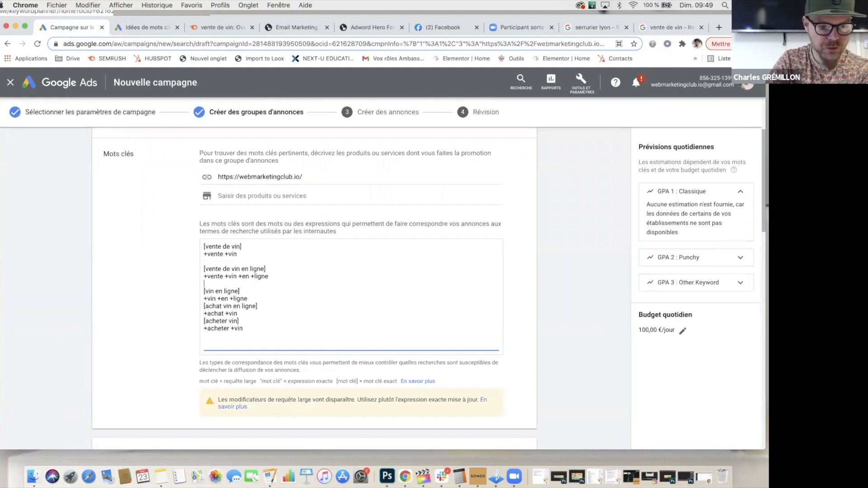
{"action": "key", "text": "BackSpace"}
{"action": "left_click", "coordinate": [206, 261]}
{"action": "key", "text": "BackSpace"}
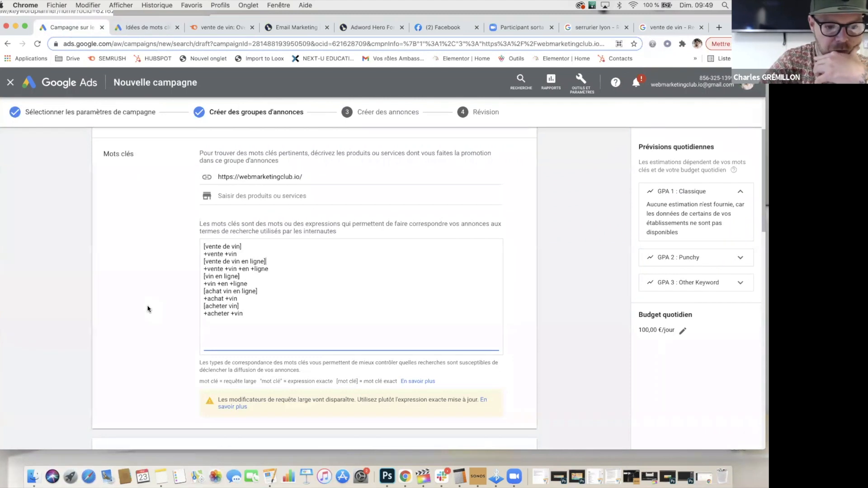
Add the broad match keyword "vente de vin" below the Classique list and delete it again.
{"action": "scroll", "coordinate": [148, 308], "scroll_direction": "up", "scroll_amount": 1}
{"action": "scroll", "coordinate": [149, 308], "scroll_direction": "down", "scroll_amount": 1}
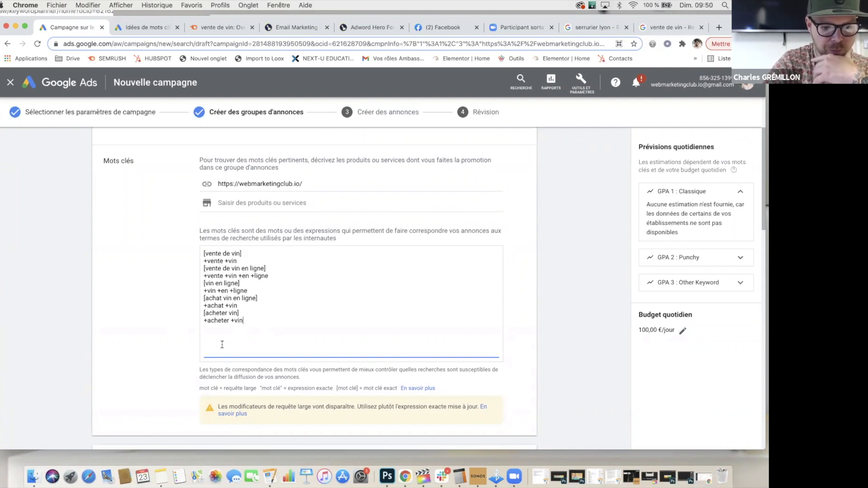
{"action": "type", "text": "vente de vin"}
{"action": "left_click", "coordinate": [155, 343]}
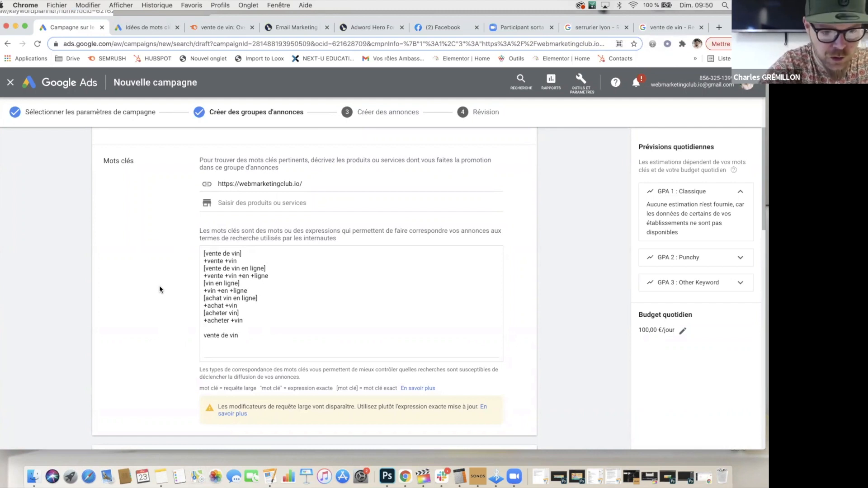
{"action": "double_click", "coordinate": [237, 335]}
{"action": "left_click", "coordinate": [197, 338], "text": "shift"}
{"action": "key", "text": "BackSpace"}
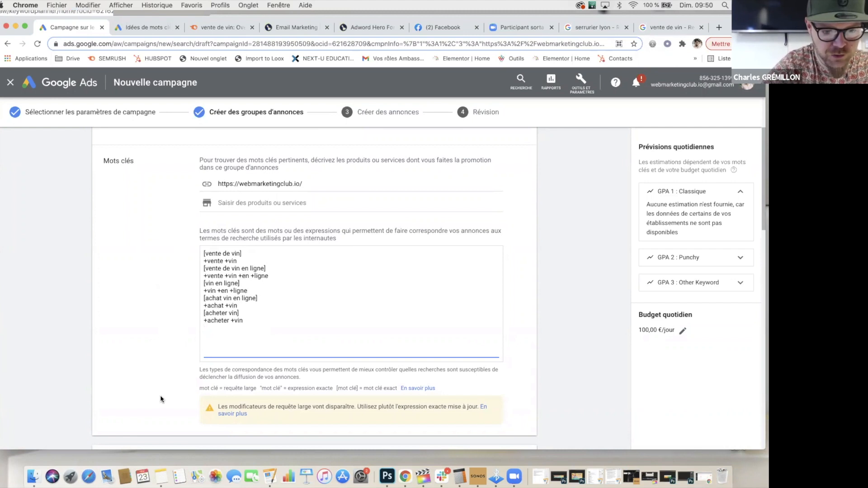
Re-enter "vente de vin" without match symbols two lines below "+acheter +vin", and remove it along with its blank line.
{"action": "scroll", "coordinate": [163, 400], "scroll_direction": "down", "scroll_amount": 1}
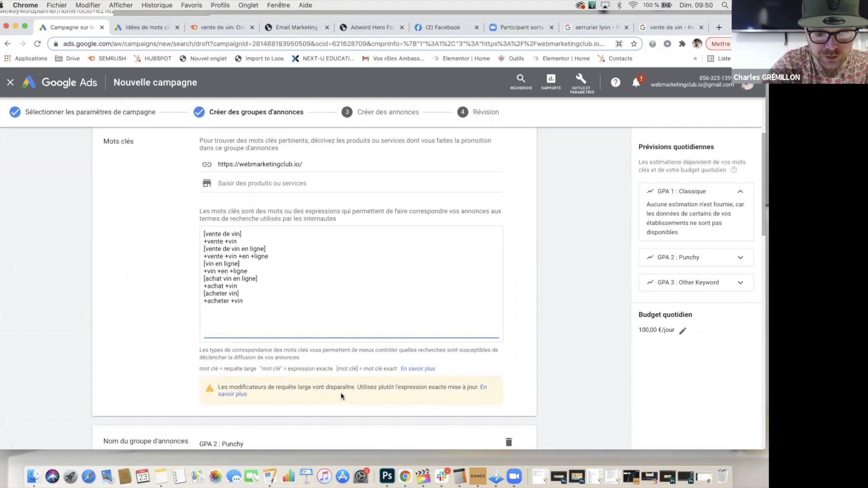
{"action": "scroll", "coordinate": [344, 395], "scroll_direction": "up", "scroll_amount": 1}
{"action": "scroll", "coordinate": [343, 394], "scroll_direction": "down", "scroll_amount": 1}
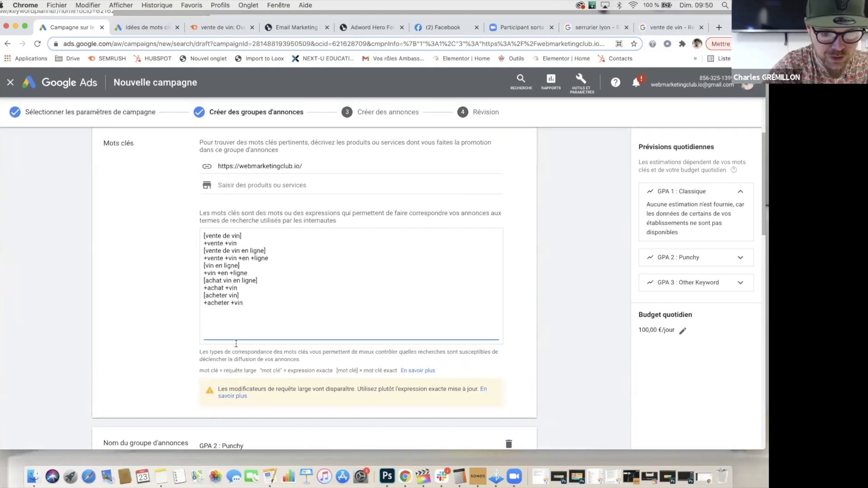
{"action": "key", "text": "Return"}
{"action": "key", "text": "Return"}
{"action": "type", "text": "vente de vin"}
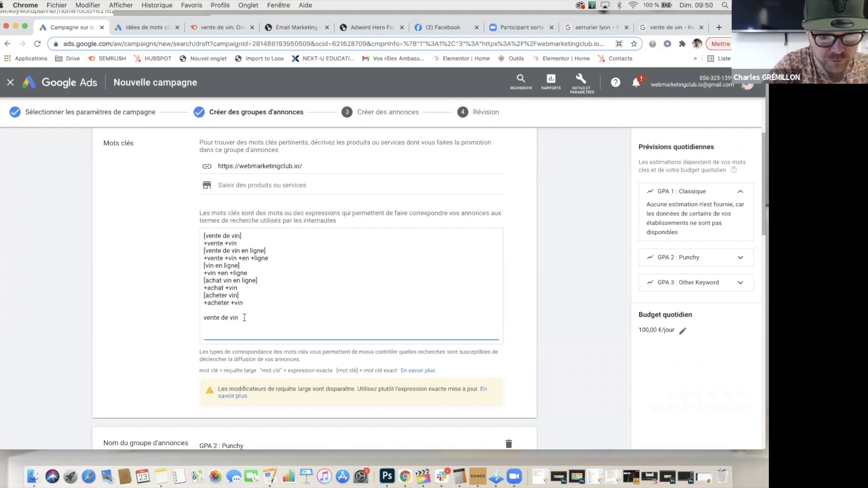
{"action": "left_click_drag", "start_coordinate": [245, 318], "coordinate": [199, 318]}
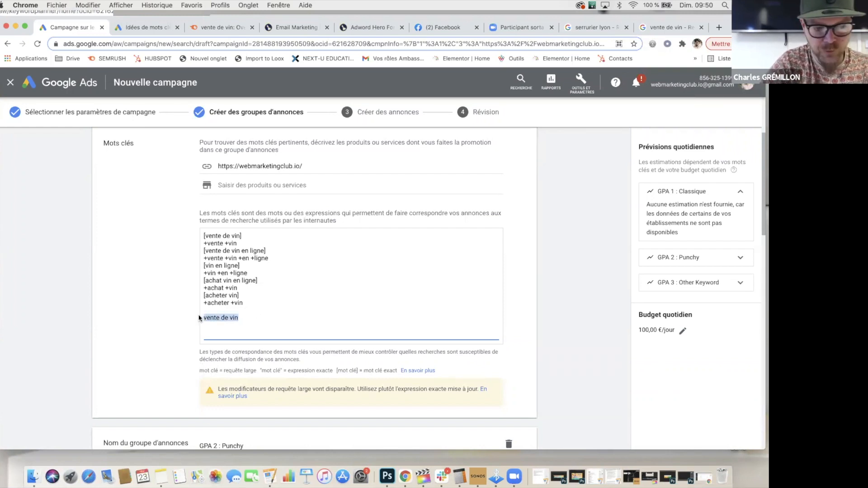
{"action": "key", "text": "BackSpace"}
{"action": "key", "text": "BackSpace"}
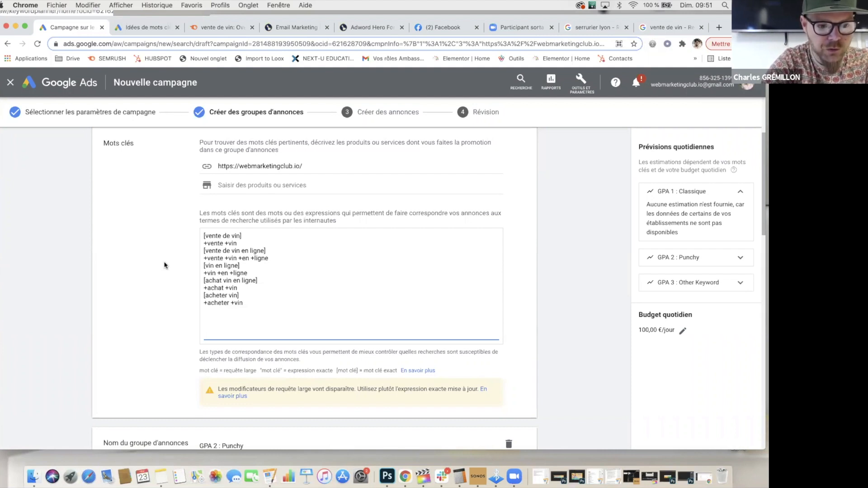
Isolate the keyword "+vente +vin" with a blank line above and below it.
{"action": "left_click", "coordinate": [243, 236]}
{"action": "key", "text": "Return"}
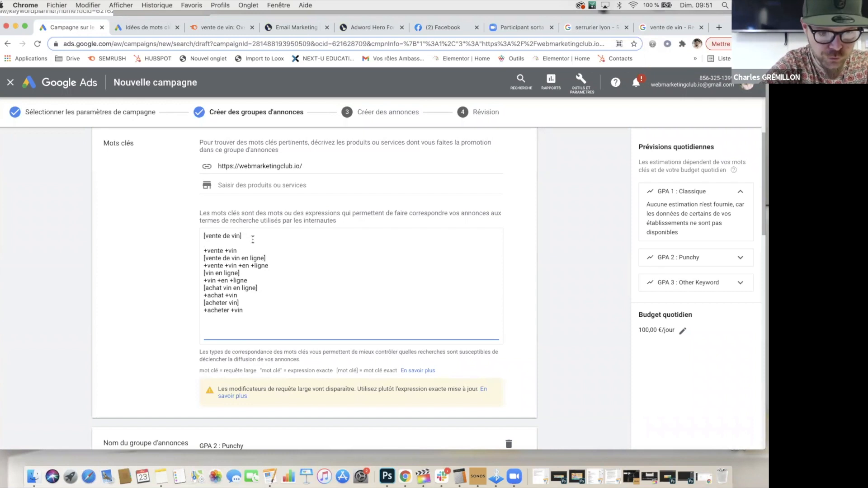
{"action": "left_click", "coordinate": [242, 251]}
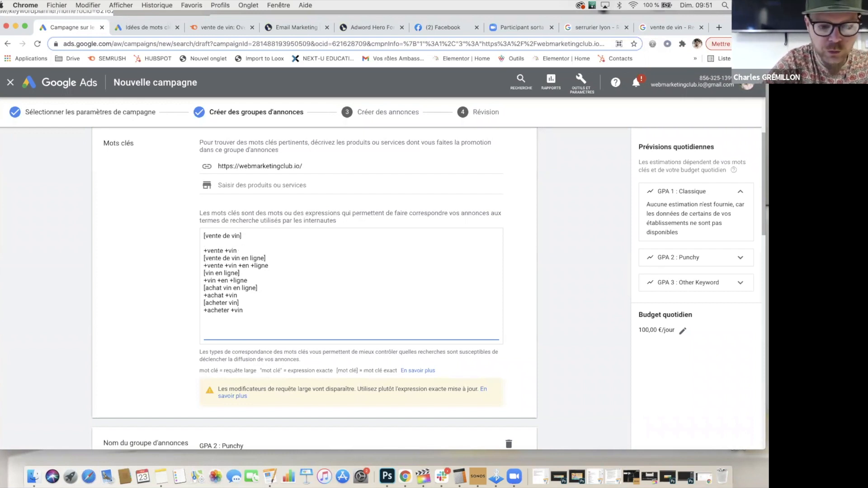
{"action": "key", "text": "Return"}
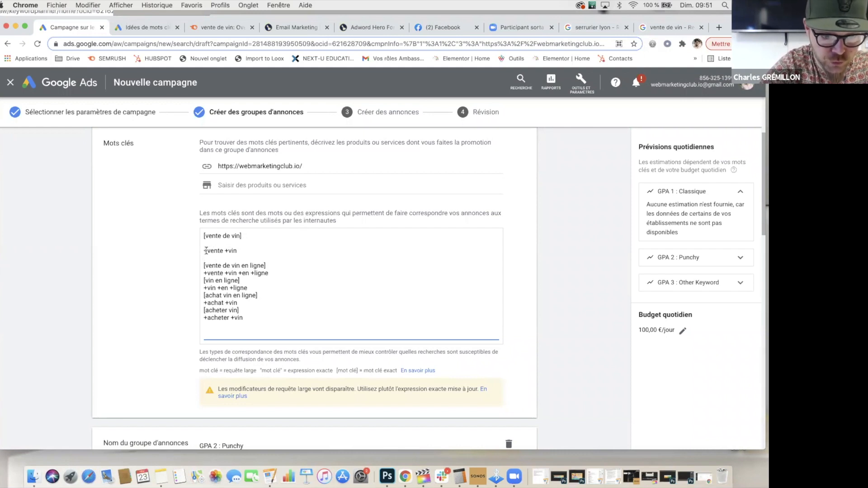
Try "+vente+vin" without the space between its terms, and restore it to "+vente +vin".
{"action": "left_click", "coordinate": [206, 251]}
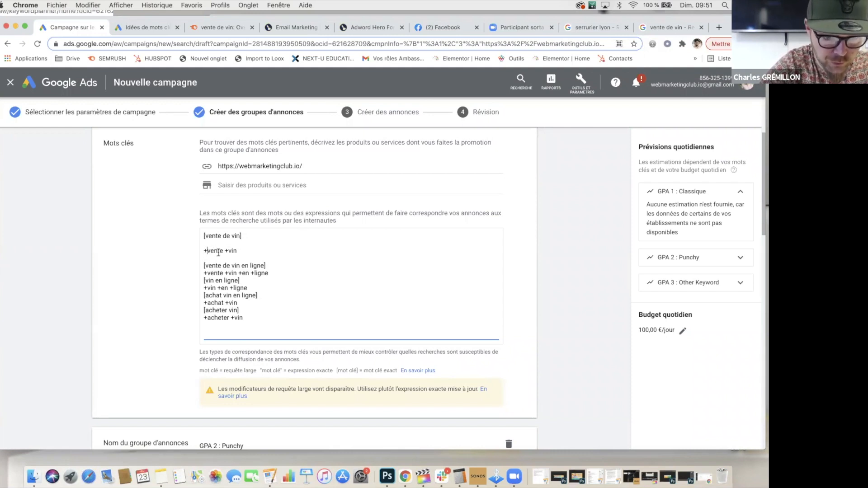
{"action": "left_click", "coordinate": [226, 251]}
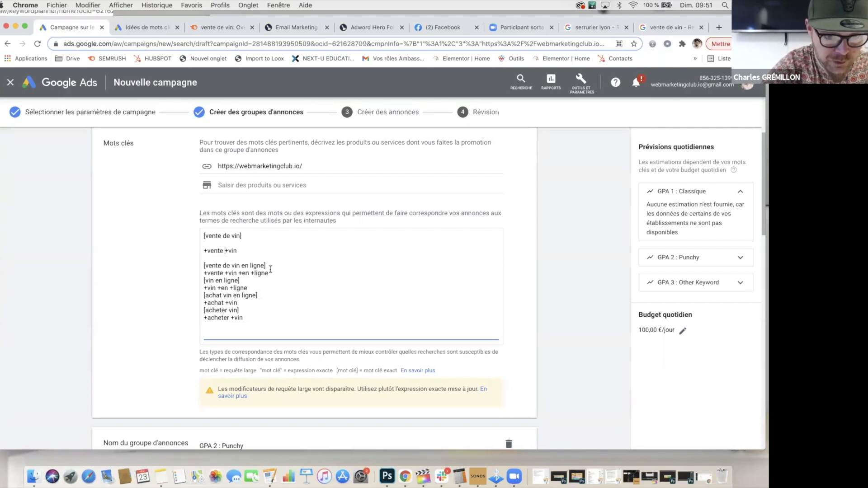
{"action": "left_click", "coordinate": [240, 252]}
{"action": "left_click", "coordinate": [225, 250]}
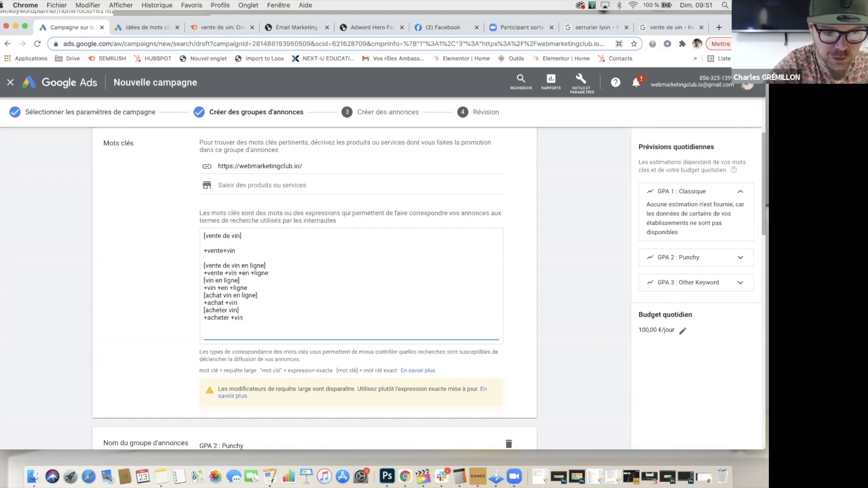
{"action": "left_click", "coordinate": [278, 250]}
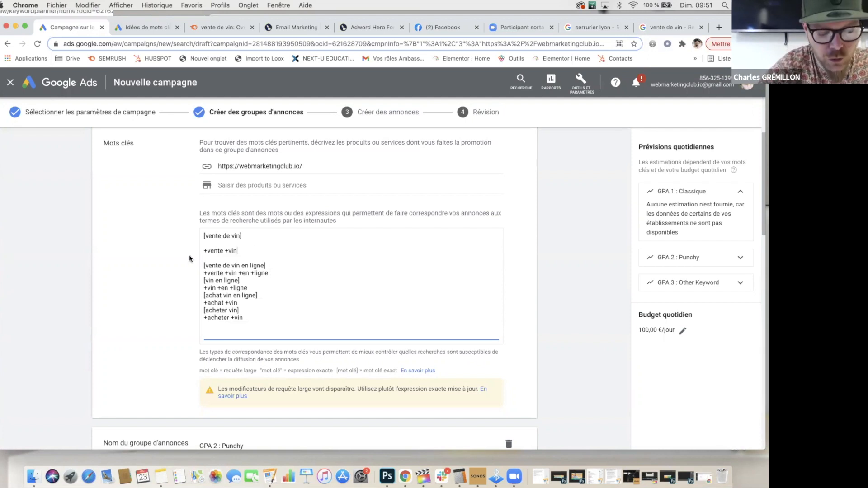
{"action": "left_click", "coordinate": [214, 251]}
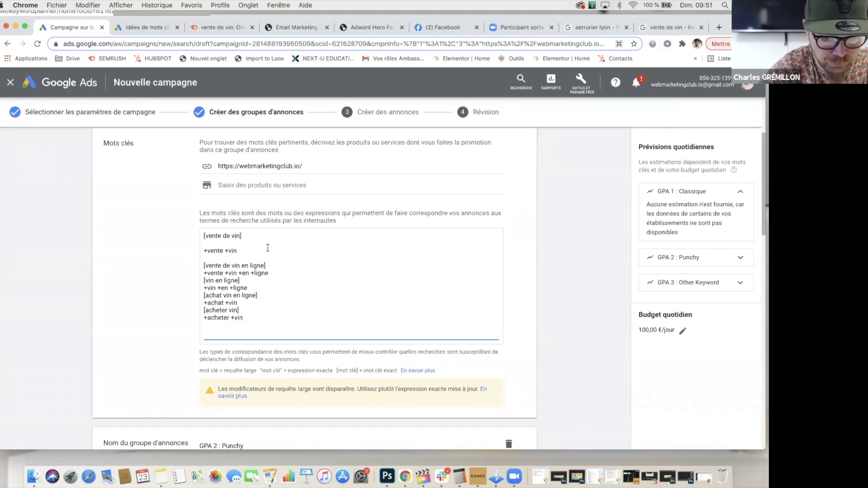
Delete the blank lines above and below "+vente +vin" in the Classique keyword list.
{"action": "left_click", "coordinate": [204, 251]}
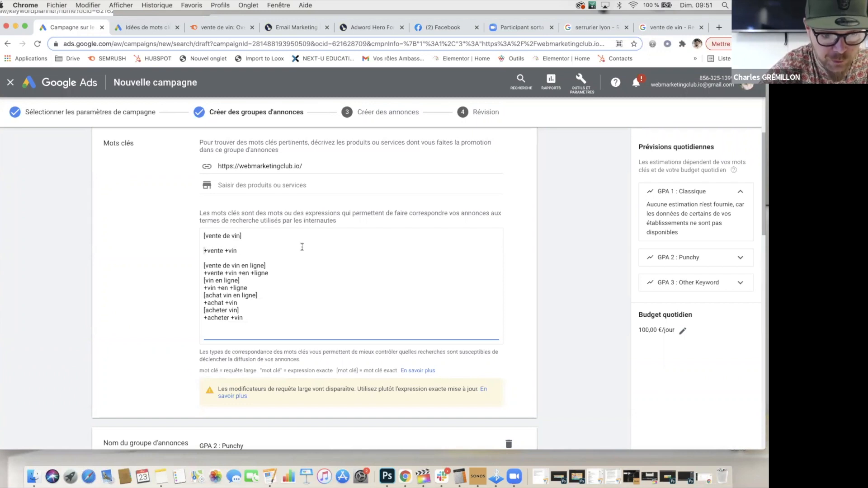
{"action": "key", "text": "BackSpace"}
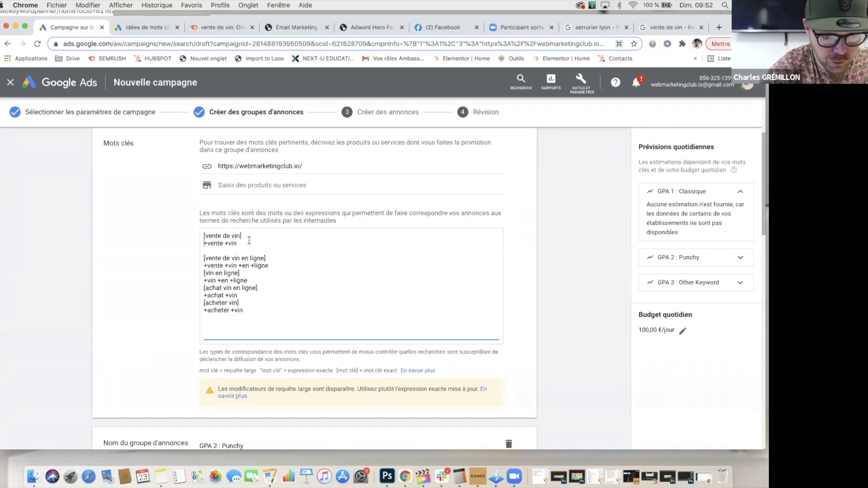
{"action": "left_click", "coordinate": [205, 236]}
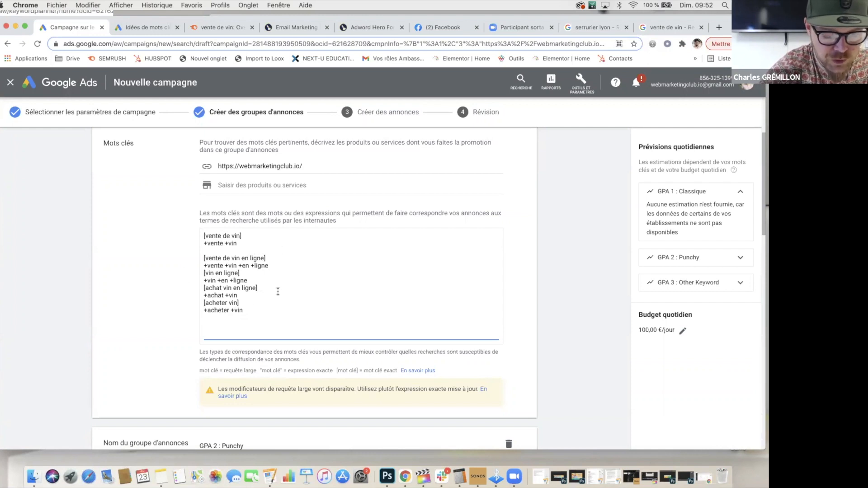
{"action": "left_click", "coordinate": [203, 260]}
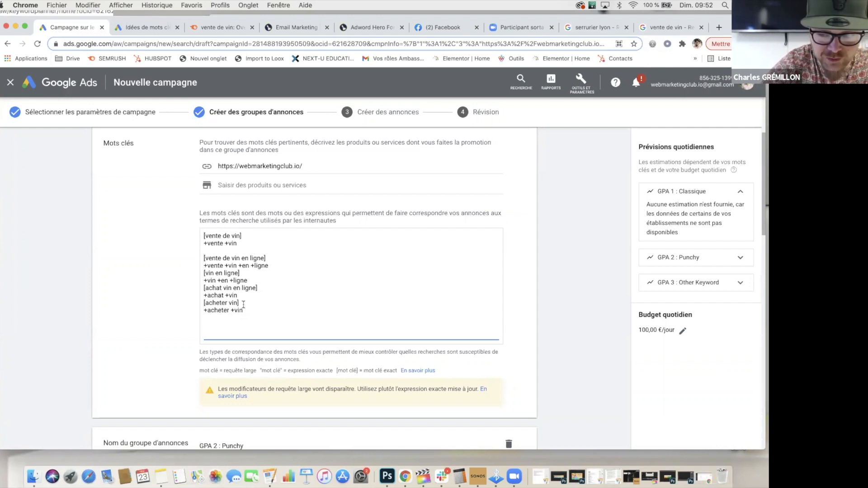
{"action": "key", "text": "BackSpace"}
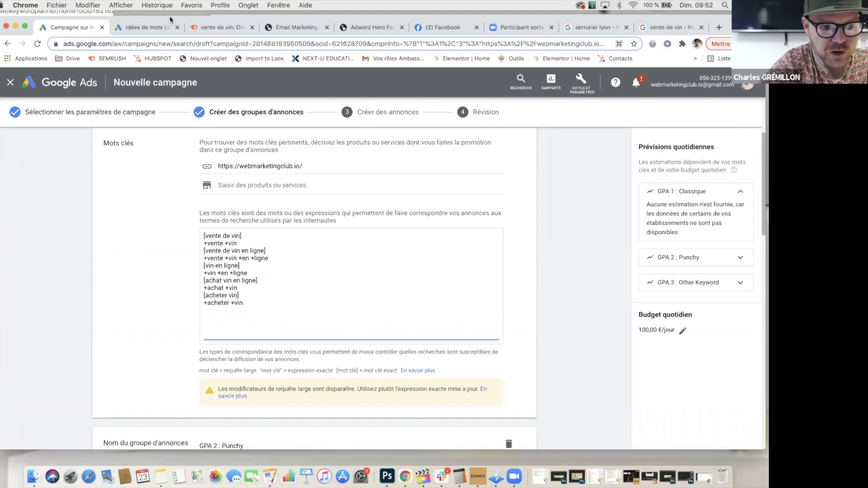
Check the keyword planner ideas for "vente de vin" and review the full Classique keyword list in the campaign draft.
{"action": "left_click", "coordinate": [143, 27]}
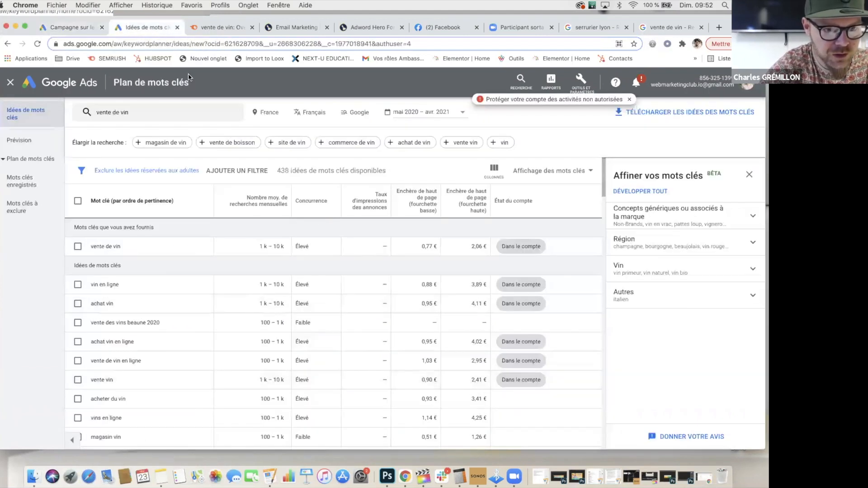
{"action": "left_click", "coordinate": [72, 29]}
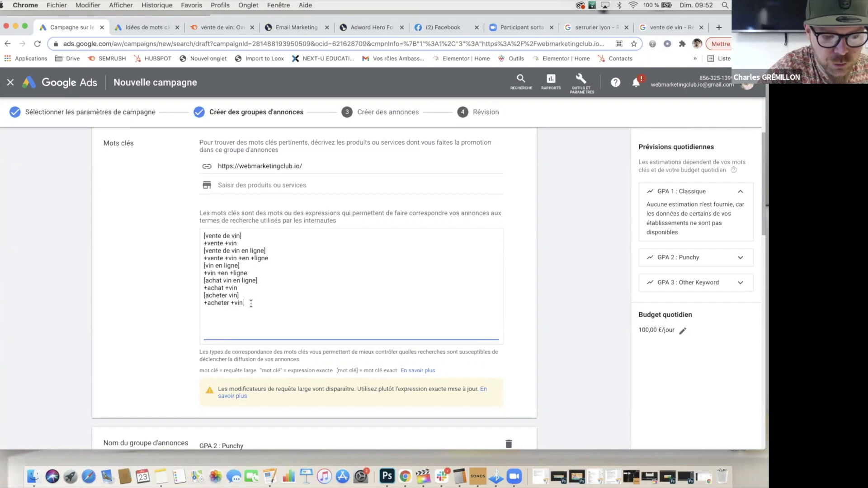
{"action": "scroll", "coordinate": [251, 303], "scroll_direction": "down", "scroll_amount": 1}
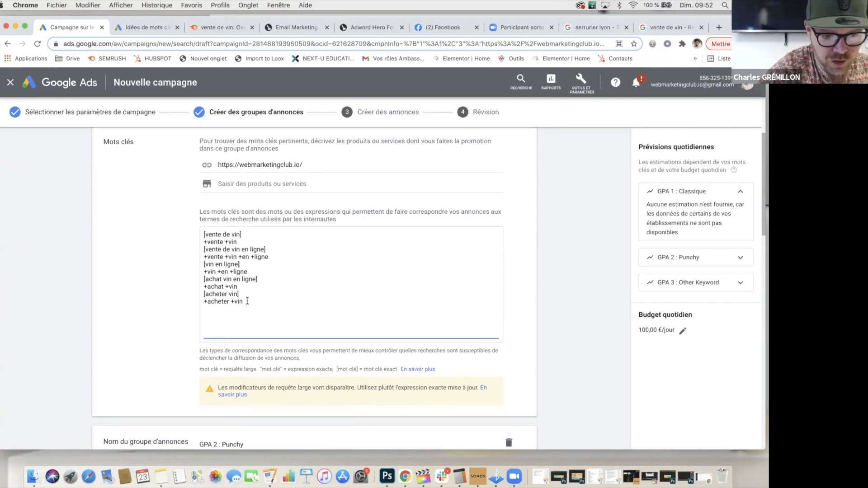
{"action": "left_click_drag", "start_coordinate": [243, 302], "coordinate": [203, 234]}
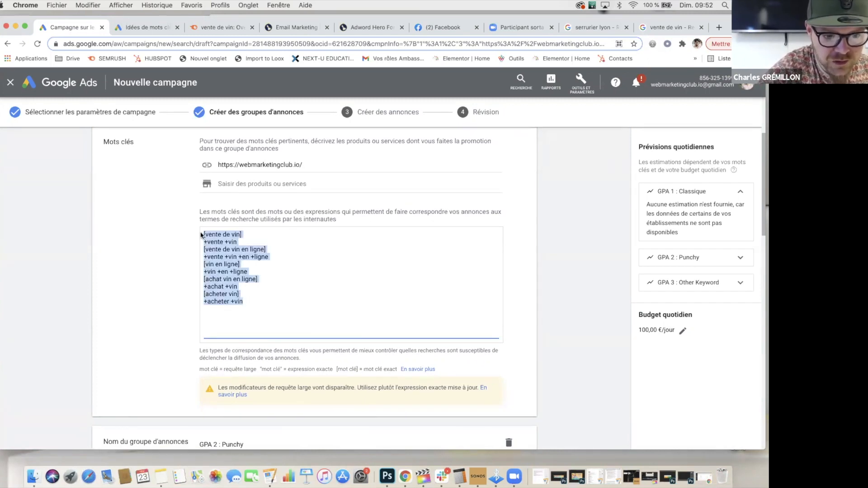
{"action": "left_click", "coordinate": [259, 302]}
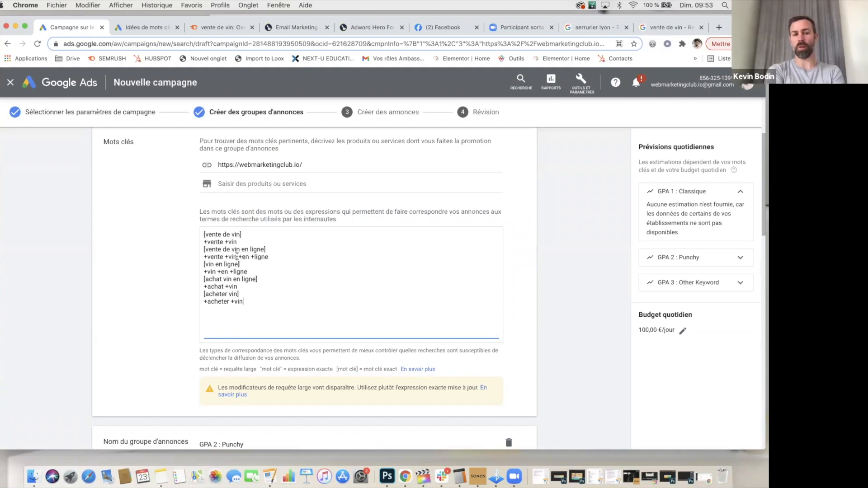
Examine the terms of the modified broad match keyword "+vente +vin +en +ligne" in the Classique list.
{"action": "left_click_drag", "start_coordinate": [238, 256], "coordinate": [272, 256]}
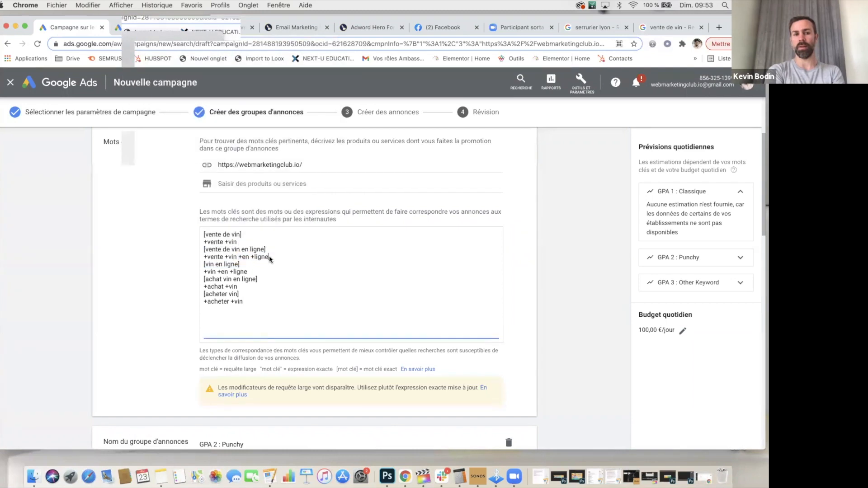
{"action": "left_click", "coordinate": [311, 289]}
{"action": "left_click_drag", "start_coordinate": [235, 259], "coordinate": [201, 260]}
{"action": "left_click", "coordinate": [308, 253]}
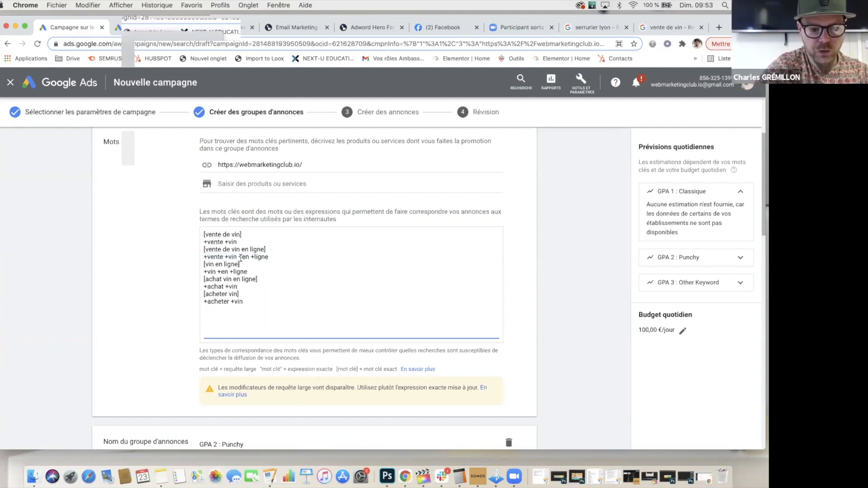
{"action": "left_click_drag", "start_coordinate": [270, 256], "coordinate": [203, 259]}
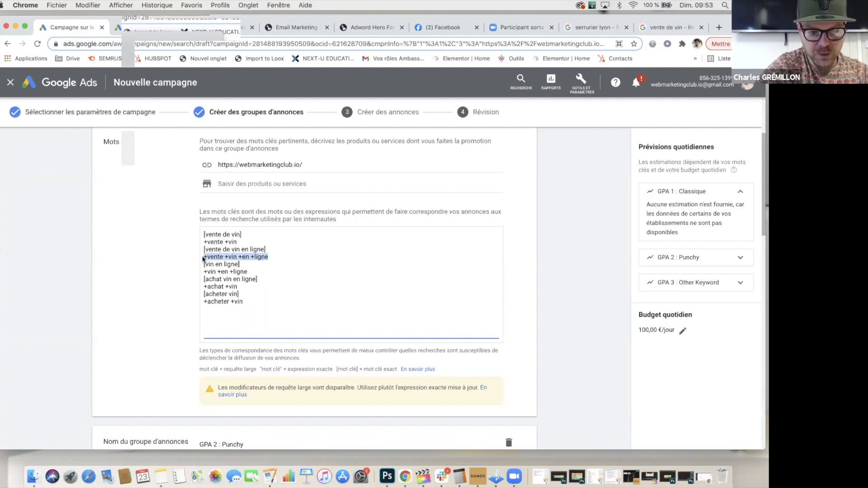
{"action": "left_click", "coordinate": [299, 256]}
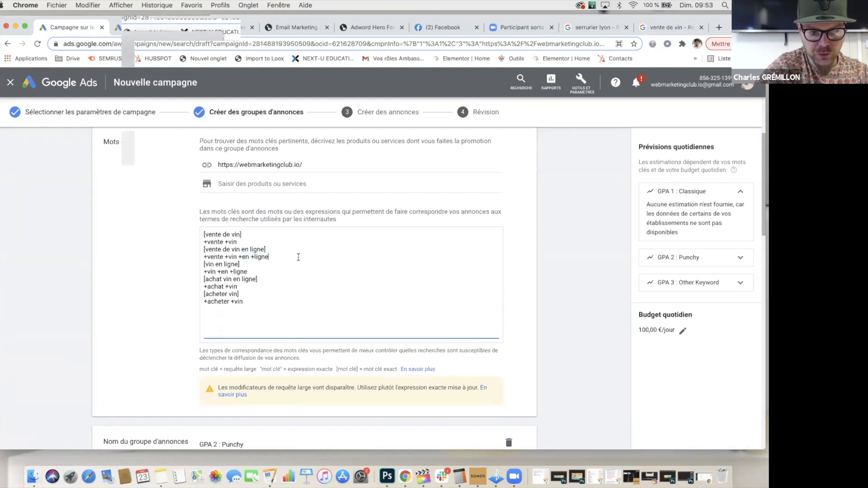
{"action": "left_click", "coordinate": [240, 257]}
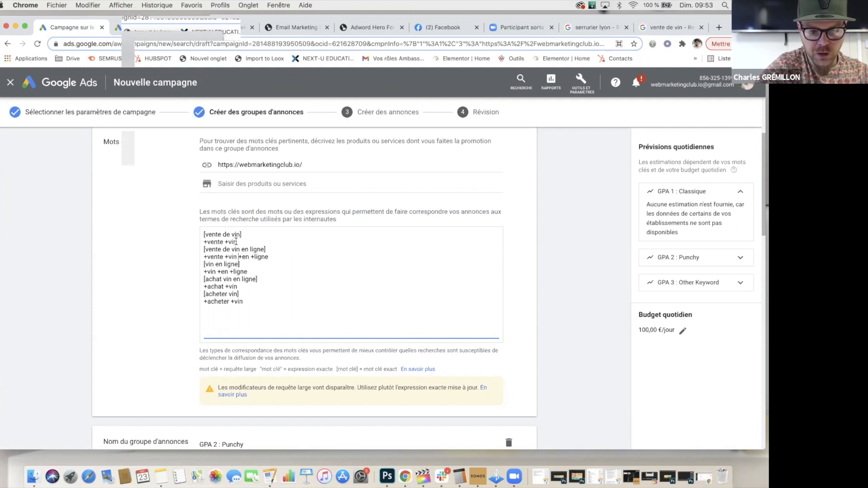
Compare the modified broad match keywords "+vente +vin", "+vente +vin +en +ligne" and "+vin +en +ligne" in the Classique list.
{"action": "left_click_drag", "start_coordinate": [236, 242], "coordinate": [200, 244]}
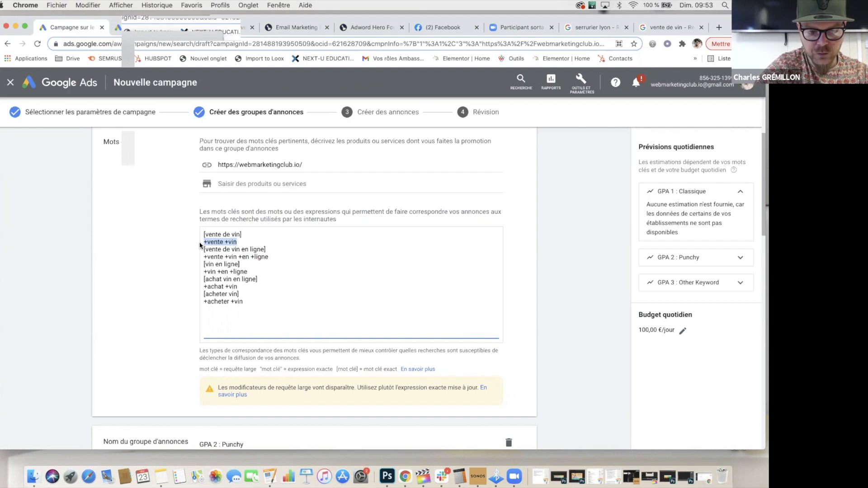
{"action": "left_click", "coordinate": [299, 263]}
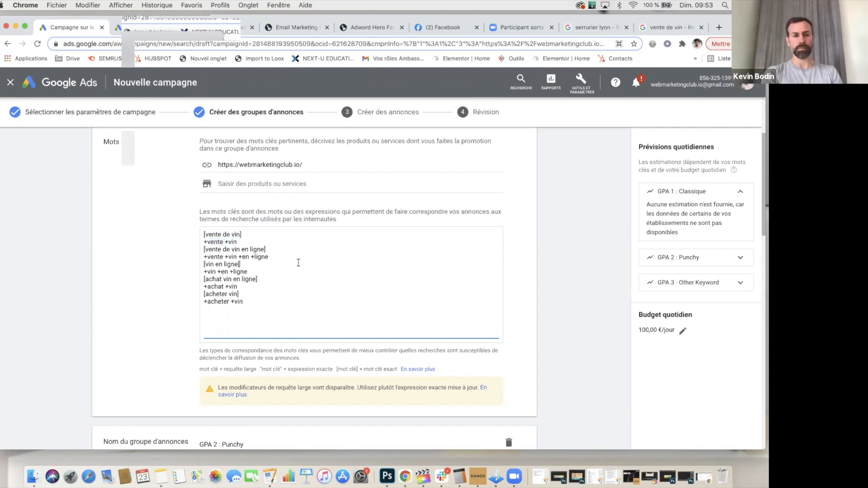
{"action": "left_click_drag", "start_coordinate": [269, 256], "coordinate": [204, 256]}
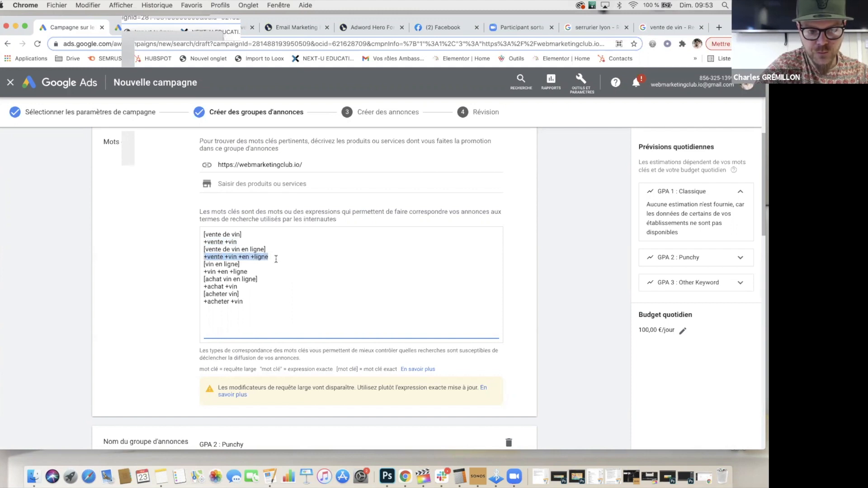
{"action": "left_click", "coordinate": [247, 242]}
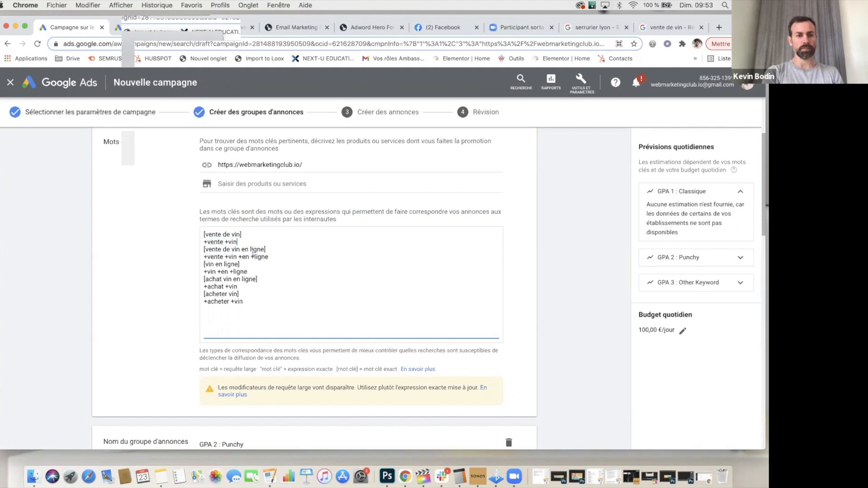
{"action": "left_click_drag", "start_coordinate": [239, 242], "coordinate": [203, 244]}
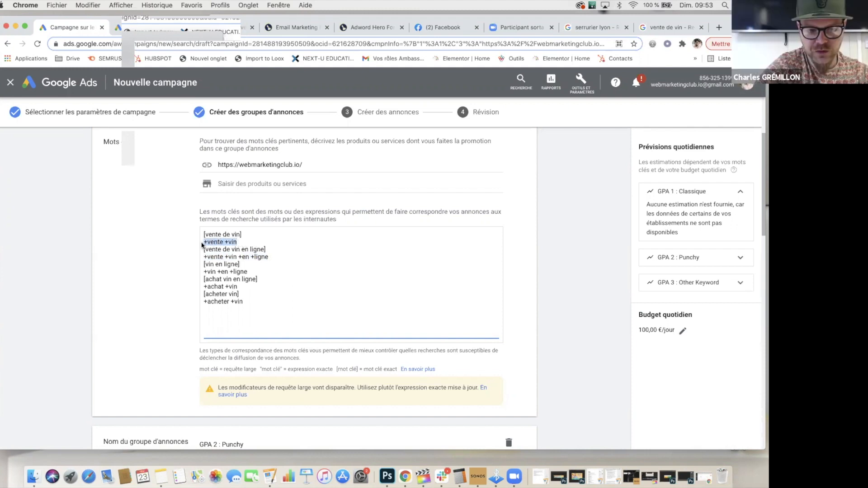
{"action": "left_click", "coordinate": [286, 257]}
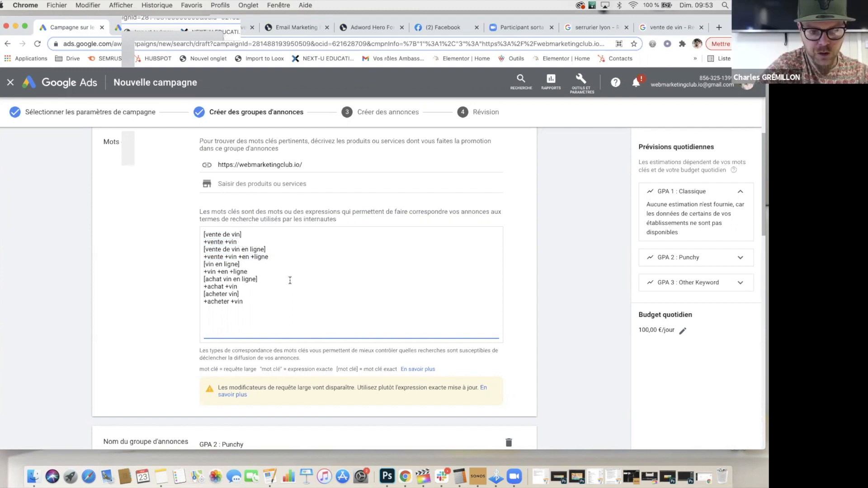
{"action": "scroll", "coordinate": [290, 280], "scroll_direction": "down", "scroll_amount": 1}
{"action": "left_click_drag", "start_coordinate": [248, 261], "coordinate": [217, 260]}
{"action": "left_click", "coordinate": [293, 249]}
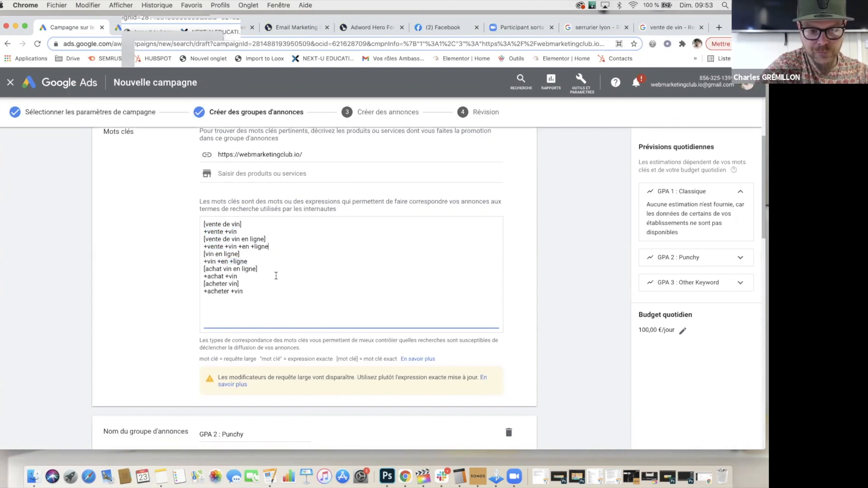
Review the whole Classique keyword list, from "[vente de vin]" to "+acheter +vin", with its exact and modified broad match entries.
{"action": "scroll", "coordinate": [174, 280], "scroll_direction": "down", "scroll_amount": 2}
{"action": "scroll", "coordinate": [190, 290], "scroll_direction": "up", "scroll_amount": 2}
{"action": "left_click", "coordinate": [251, 291]}
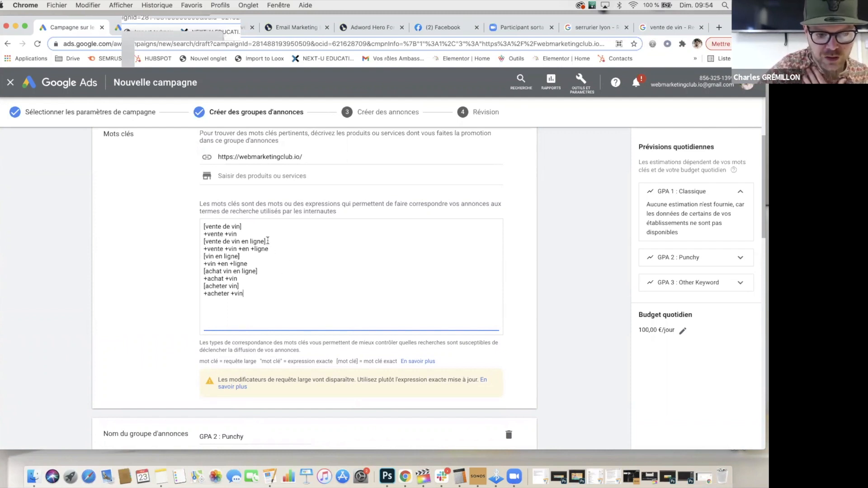
{"action": "left_click_drag", "start_coordinate": [267, 241], "coordinate": [202, 225]}
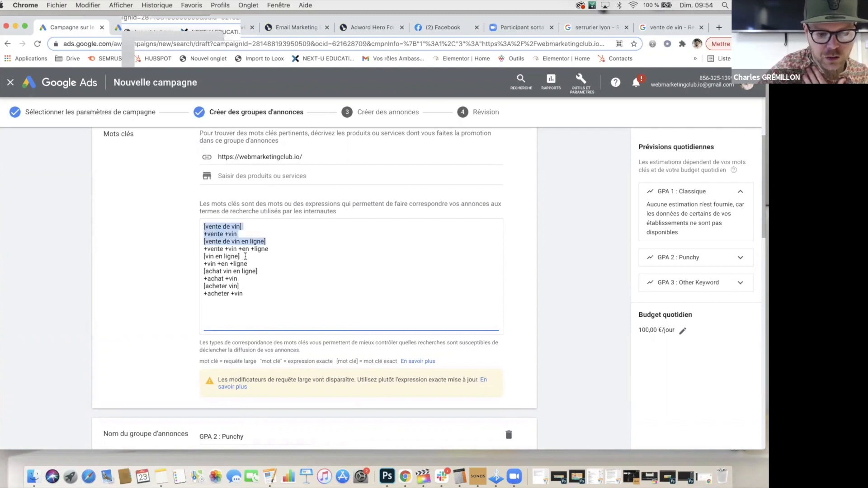
{"action": "left_click_drag", "start_coordinate": [240, 286], "coordinate": [194, 229]}
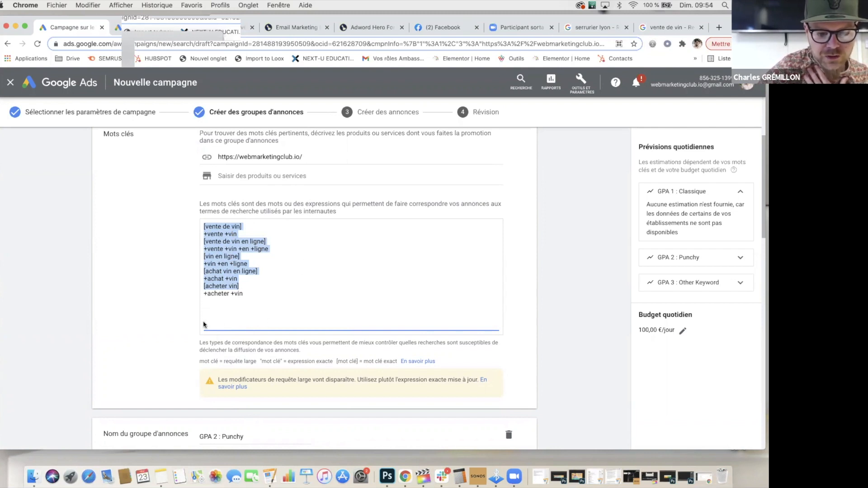
{"action": "left_click", "coordinate": [218, 322]}
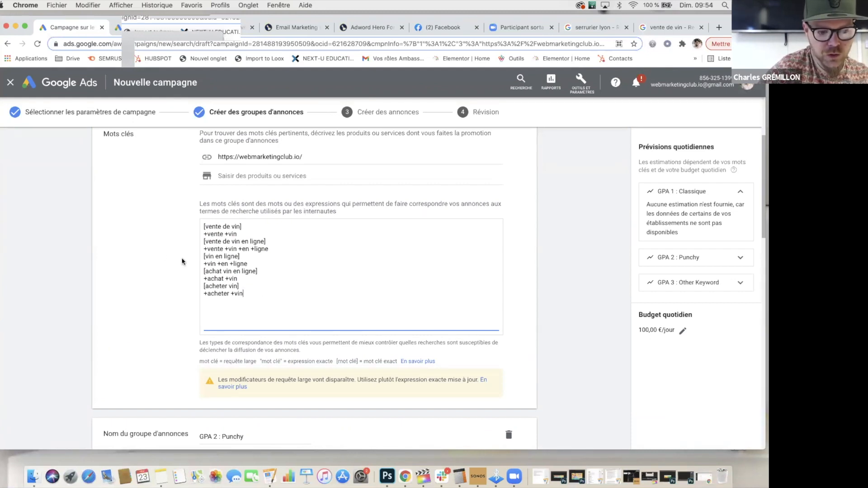
{"action": "scroll", "coordinate": [182, 262], "scroll_direction": "up", "scroll_amount": 3}
{"action": "scroll", "coordinate": [181, 294], "scroll_direction": "down", "scroll_amount": 2}
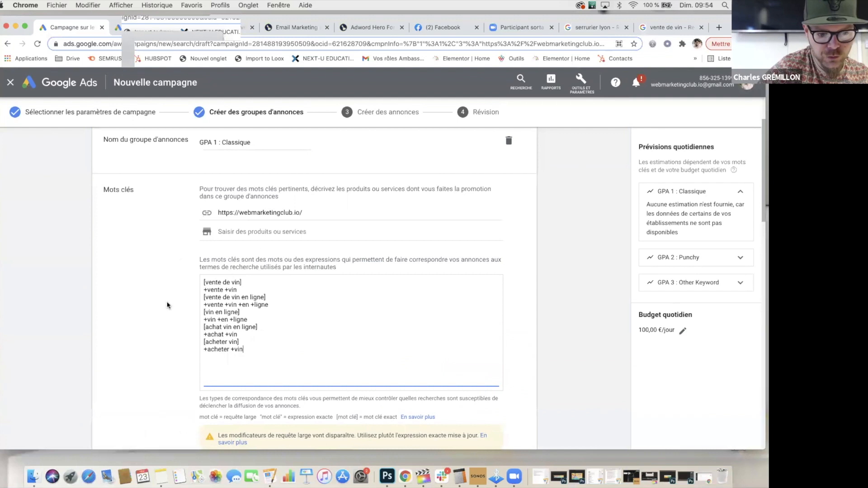
{"action": "scroll", "coordinate": [179, 319], "scroll_direction": "down", "scroll_amount": 1}
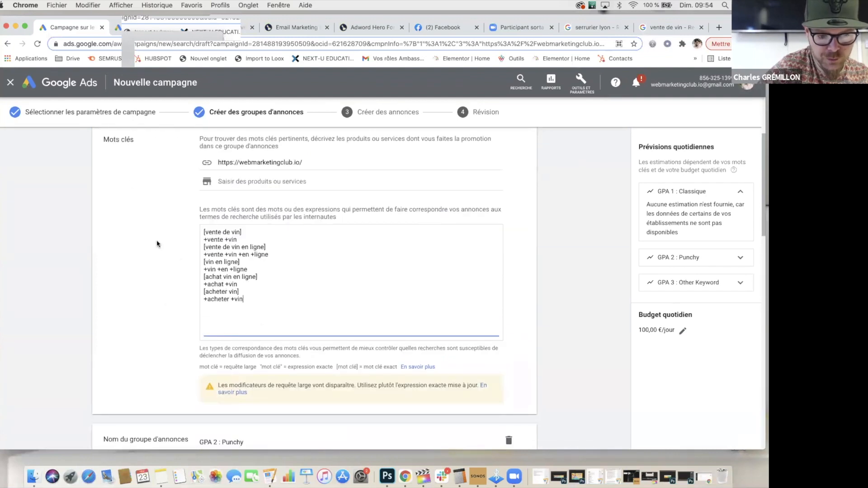
{"action": "scroll", "coordinate": [178, 257], "scroll_direction": "down", "scroll_amount": 2}
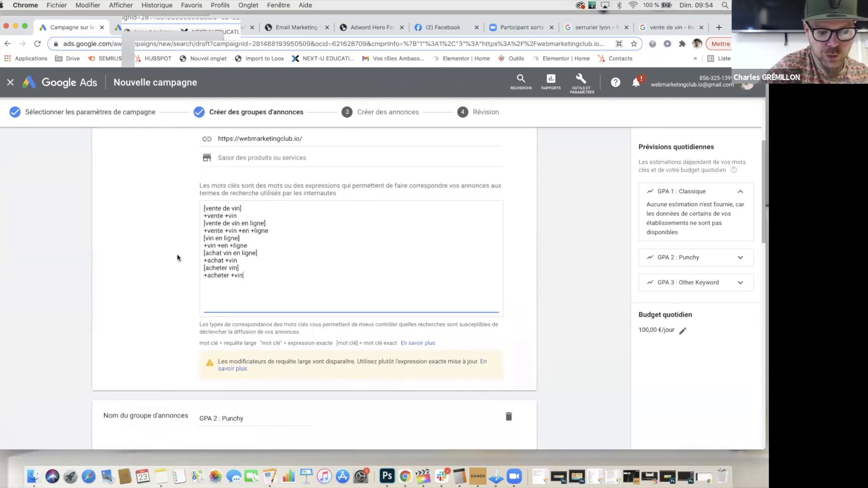
Copy the complete Classique keyword list, from "[vente de vin]" to "+acheter +vin", into the Punchy ad group's keyword list.
{"action": "scroll", "coordinate": [181, 255], "scroll_direction": "up", "scroll_amount": 1}
{"action": "left_click_drag", "start_coordinate": [245, 284], "coordinate": [202, 217]}
{"action": "key", "text": "super+c"}
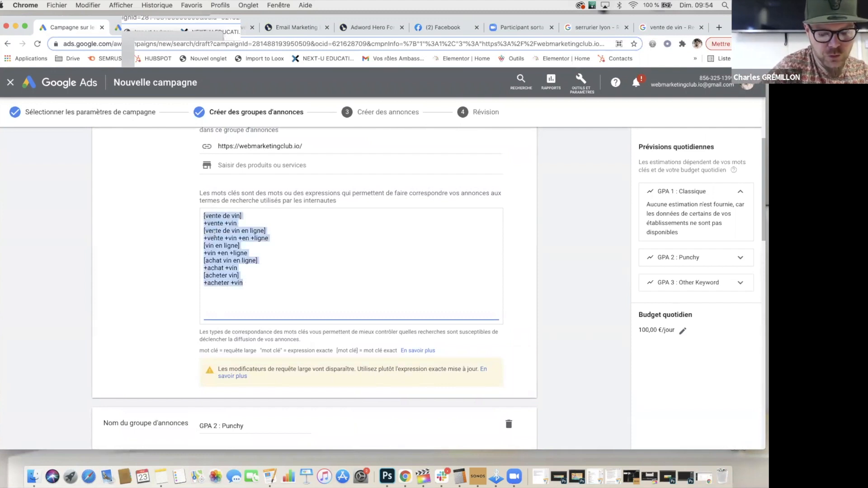
{"action": "left_click", "coordinate": [157, 213]}
{"action": "scroll", "coordinate": [157, 213], "scroll_direction": "up", "scroll_amount": 3}
{"action": "triple_click", "coordinate": [247, 187]}
{"action": "left_click", "coordinate": [182, 275]}
{"action": "scroll", "coordinate": [183, 302], "scroll_direction": "down", "scroll_amount": 2}
{"action": "left_click", "coordinate": [318, 165]}
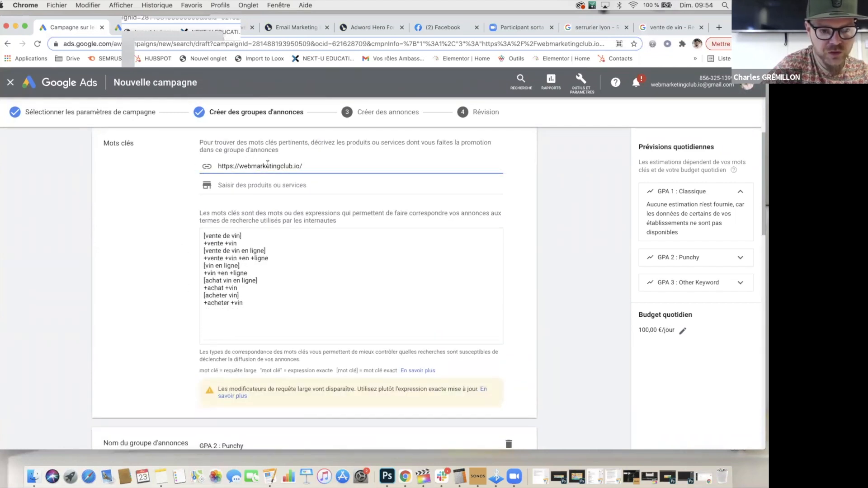
{"action": "left_click", "coordinate": [154, 213]}
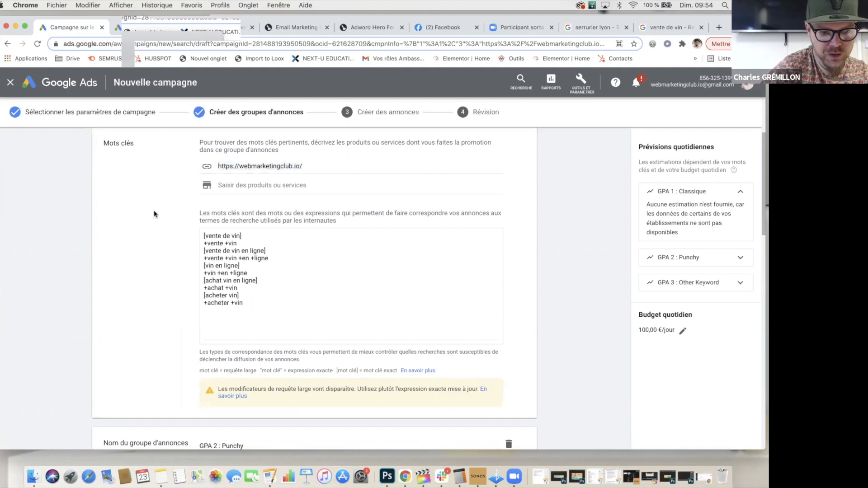
{"action": "scroll", "coordinate": [162, 284], "scroll_direction": "down", "scroll_amount": 8}
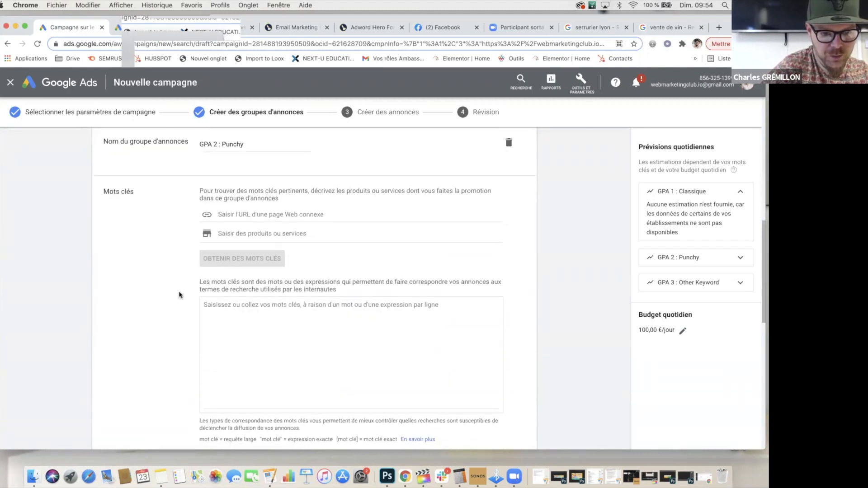
{"action": "left_click", "coordinate": [229, 254]}
{"action": "key", "text": "super+v"}
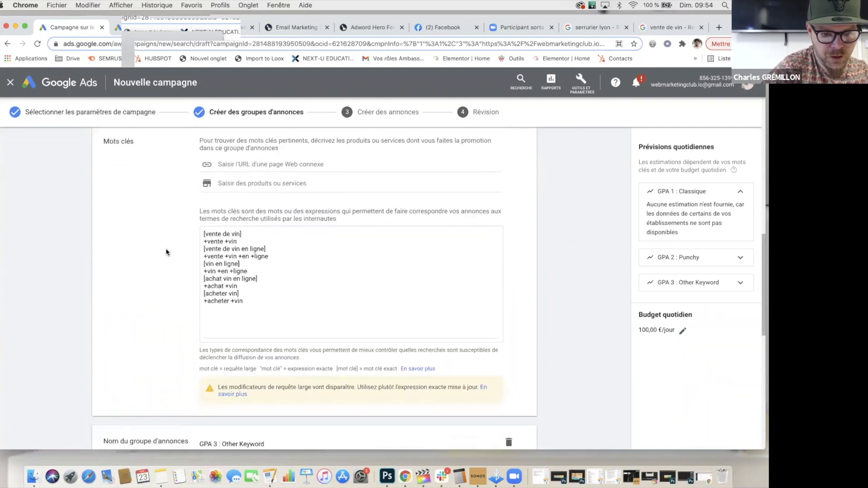
Clear the related web page URL from the Classique ad group's keyword suggestion settings.
{"action": "scroll", "coordinate": [166, 252], "scroll_direction": "up", "scroll_amount": 10}
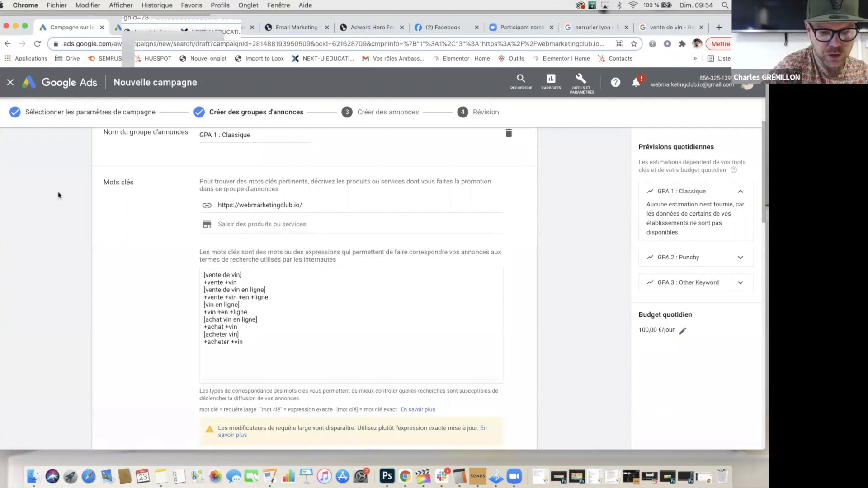
{"action": "left_click_drag", "start_coordinate": [306, 203], "coordinate": [209, 202]}
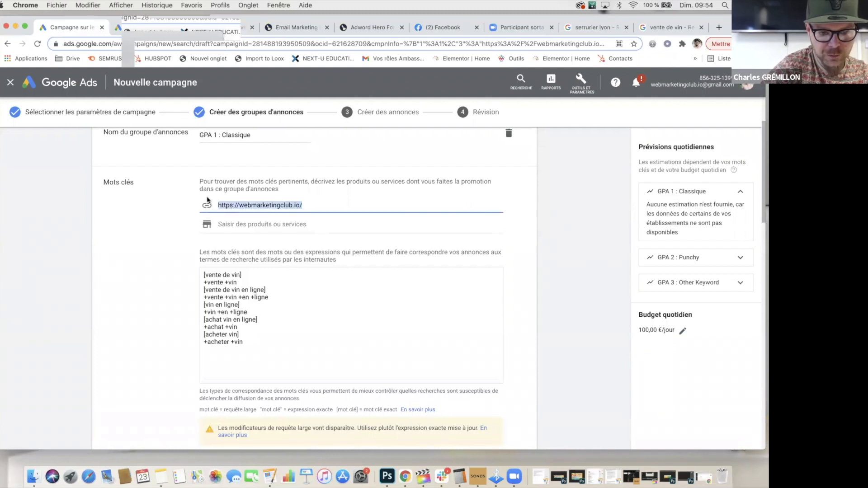
{"action": "key", "text": "BackSpace"}
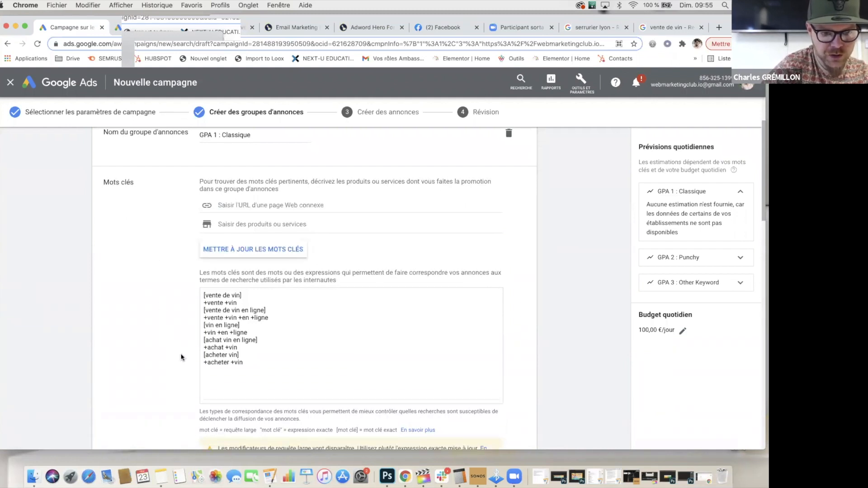
Check the keyword lists of the Classique, Punchy and Other Keyword ad groups.
{"action": "scroll", "coordinate": [155, 334], "scroll_direction": "down", "scroll_amount": 3}
{"action": "scroll", "coordinate": [154, 335], "scroll_direction": "up", "scroll_amount": 3}
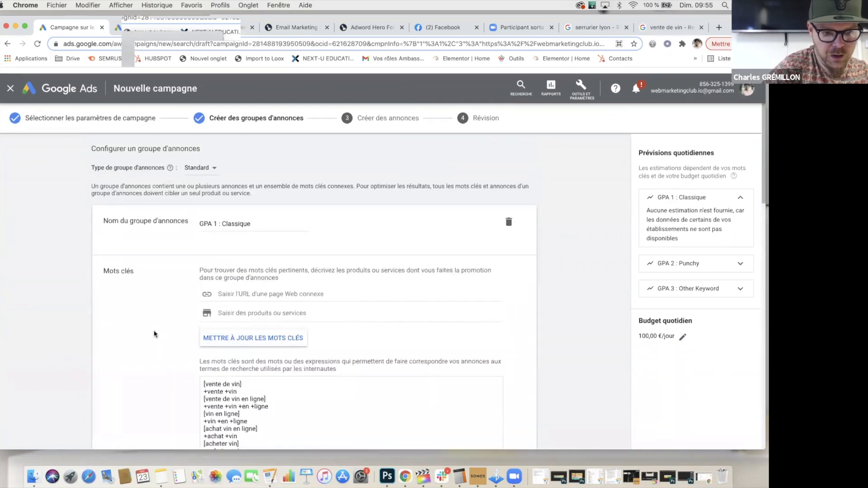
{"action": "scroll", "coordinate": [154, 335], "scroll_direction": "down", "scroll_amount": 3}
{"action": "scroll", "coordinate": [154, 307], "scroll_direction": "up", "scroll_amount": 2}
{"action": "scroll", "coordinate": [157, 310], "scroll_direction": "down", "scroll_amount": 6}
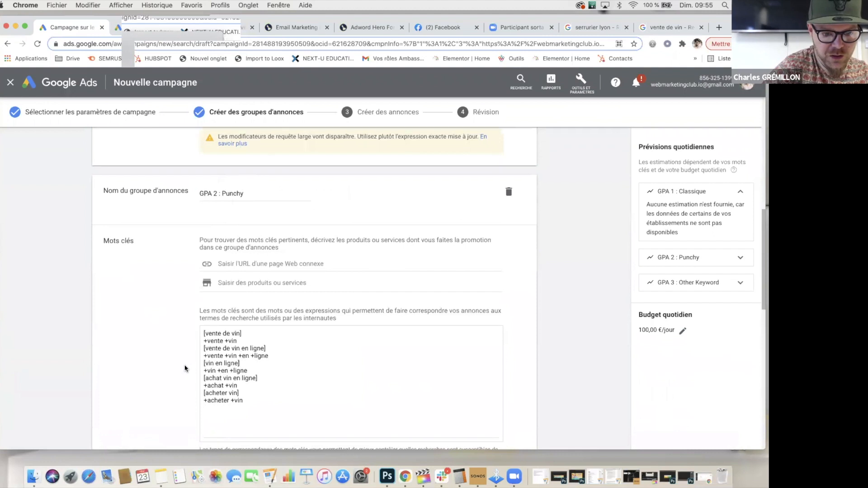
{"action": "scroll", "coordinate": [186, 389], "scroll_direction": "down", "scroll_amount": 10}
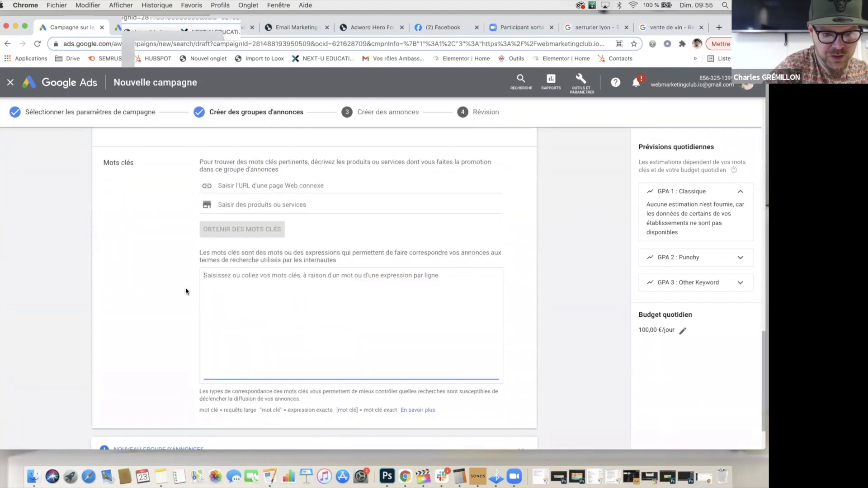
{"action": "scroll", "coordinate": [177, 284], "scroll_direction": "up", "scroll_amount": 10}
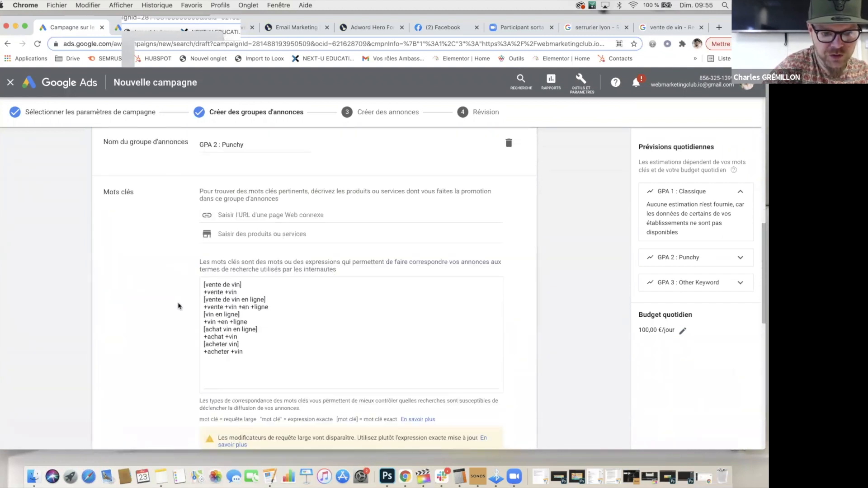
{"action": "scroll", "coordinate": [180, 309], "scroll_direction": "down", "scroll_amount": 10}
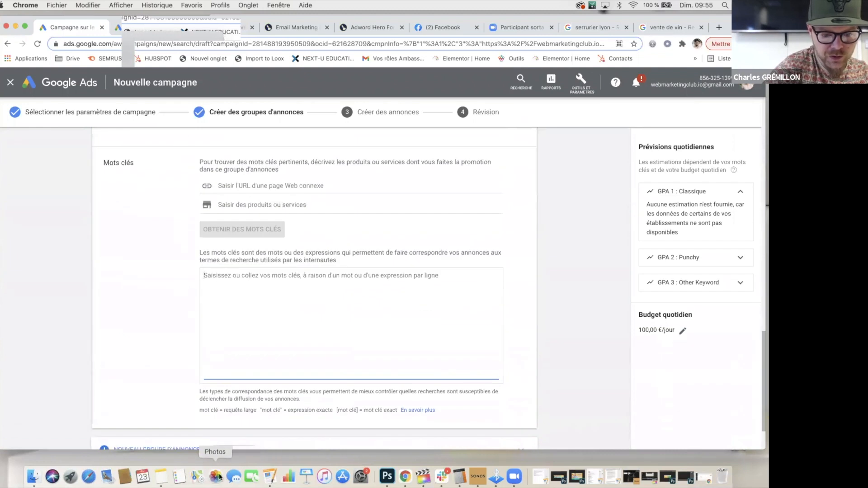
Copy "site de vin", "vente privée vin", "meilleur site achat vin" and "commande vin en ligne" from Notes into the Other Keyword group's list.
{"action": "left_click", "coordinate": [161, 476]}
{"action": "left_click", "coordinate": [496, 269]}
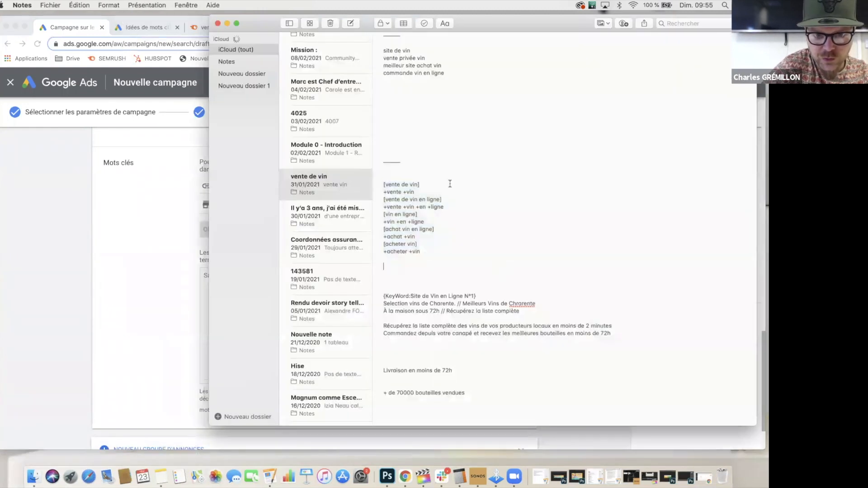
{"action": "scroll", "coordinate": [450, 182], "scroll_direction": "up", "scroll_amount": 3}
{"action": "left_click_drag", "start_coordinate": [449, 207], "coordinate": [390, 192]}
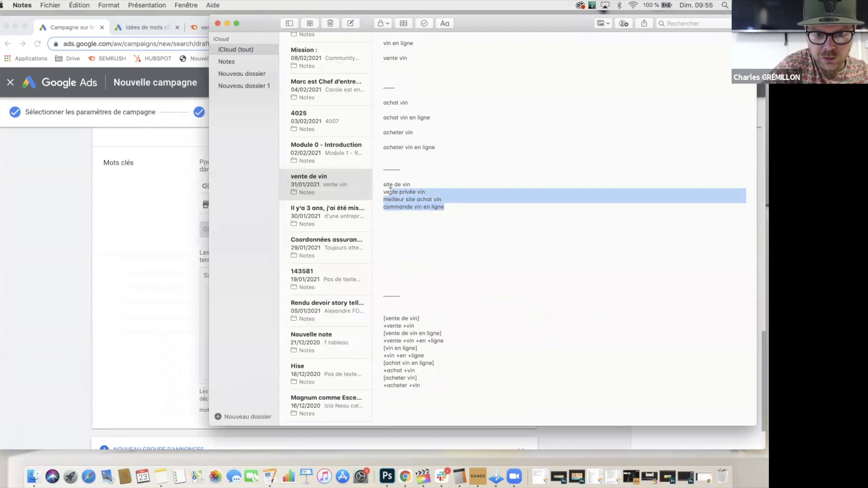
{"action": "scroll", "coordinate": [444, 231], "scroll_direction": "up", "scroll_amount": 3}
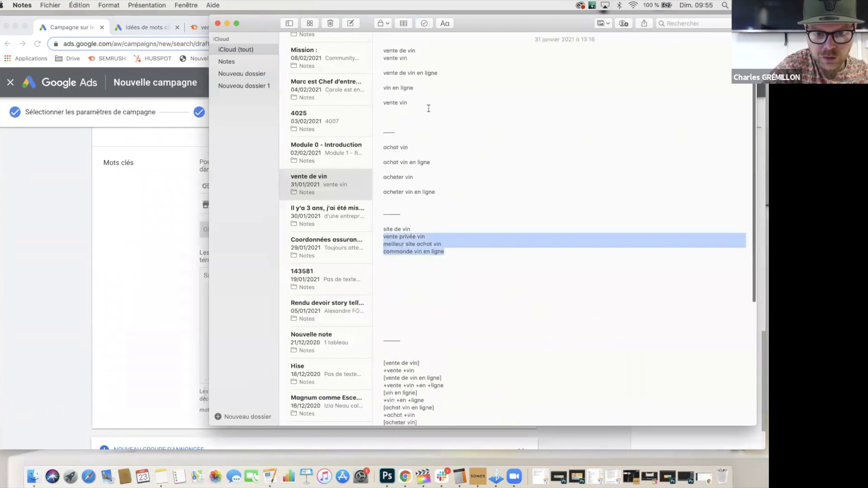
{"action": "left_click", "coordinate": [429, 108]}
{"action": "left_click_drag", "start_coordinate": [445, 251], "coordinate": [389, 233]}
{"action": "key", "text": "super+c"}
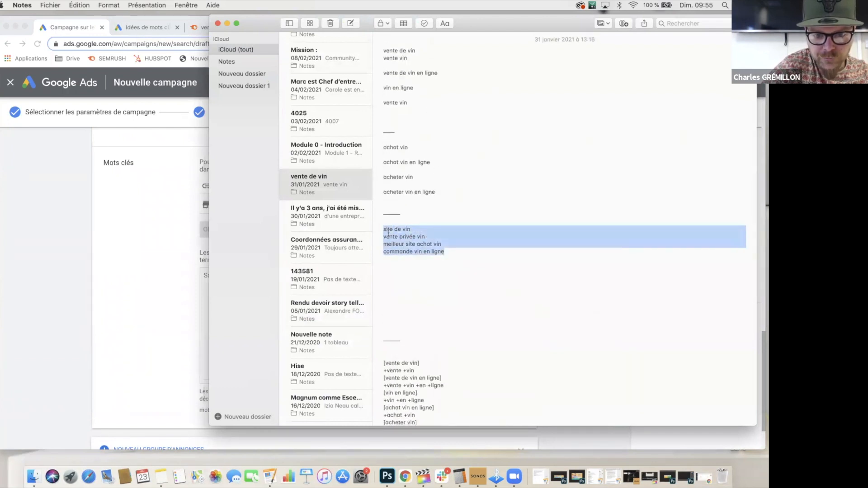
{"action": "left_click", "coordinate": [146, 220]}
{"action": "left_click", "coordinate": [219, 278]}
{"action": "key", "text": "super+v"}
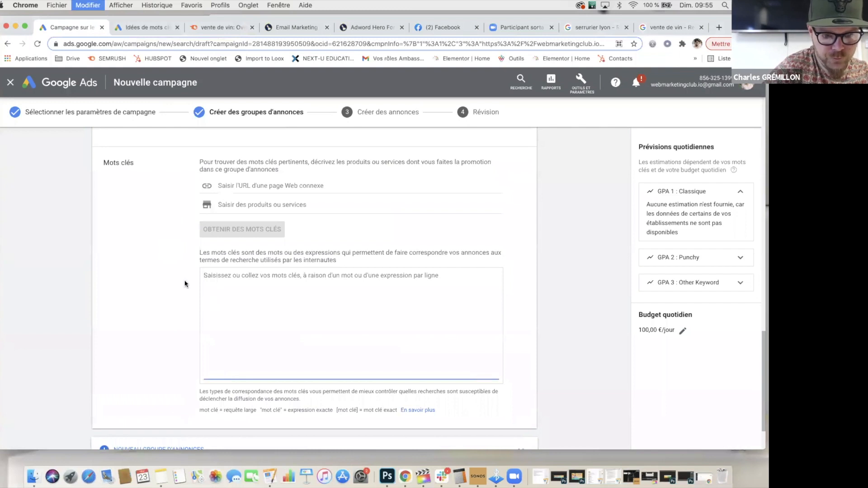
Add a closing square bracket to the end of each of the four keywords in the Other Keyword ad group.
{"action": "scroll", "coordinate": [184, 286], "scroll_direction": "up", "scroll_amount": 5}
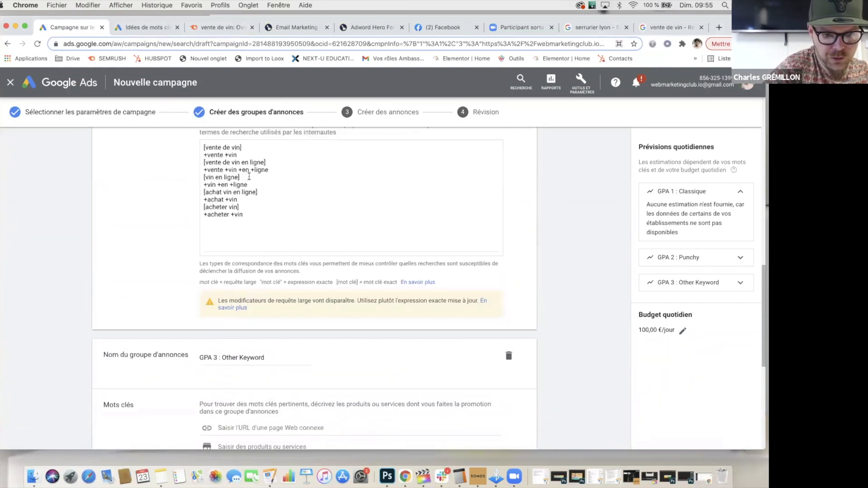
{"action": "left_click", "coordinate": [240, 147]}
{"action": "key", "text": "super+c"}
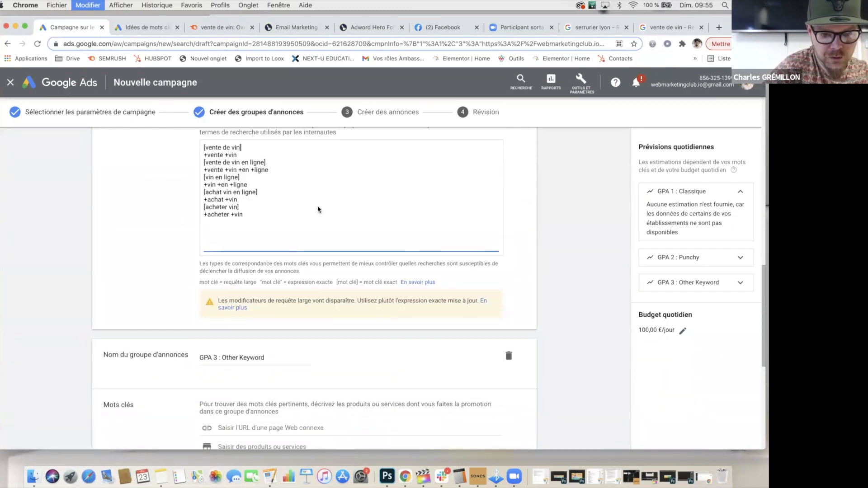
{"action": "scroll", "coordinate": [320, 210], "scroll_direction": "down", "scroll_amount": 4}
{"action": "left_click", "coordinate": [244, 324]}
{"action": "key", "text": "super+v"}
{"action": "scroll", "coordinate": [259, 326], "scroll_direction": "up", "scroll_amount": 5}
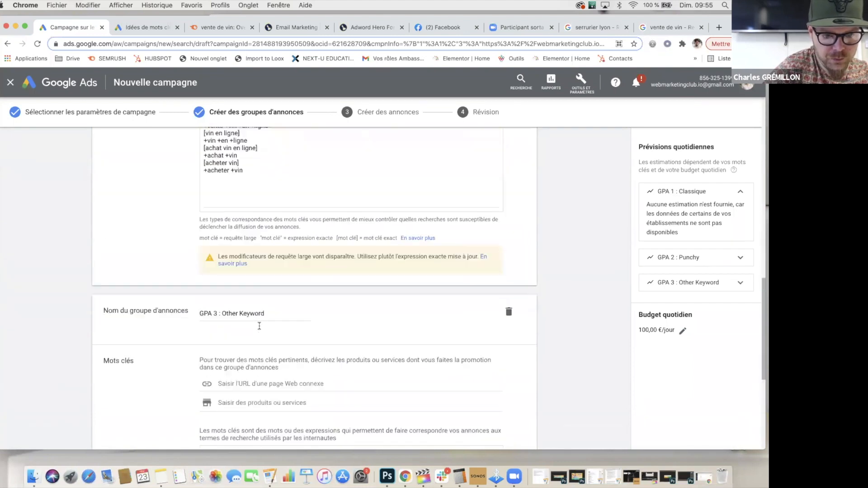
{"action": "scroll", "coordinate": [289, 301], "scroll_direction": "down", "scroll_amount": 5}
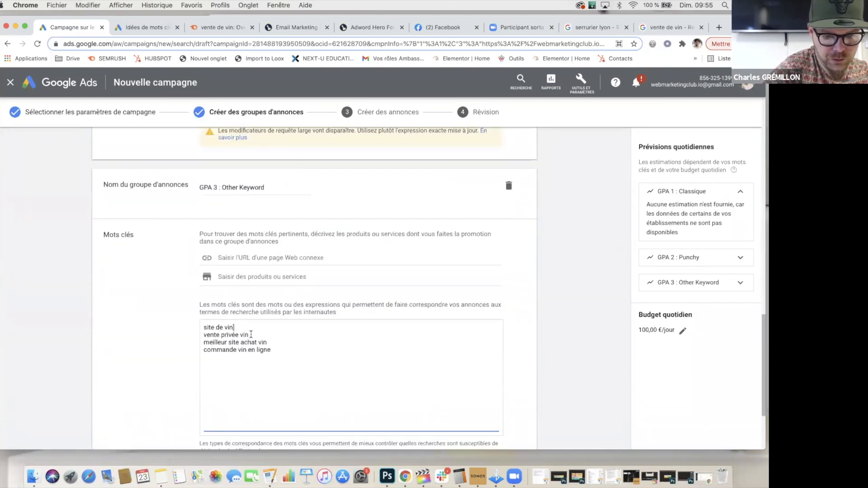
{"action": "key", "text": "super+v"}
{"action": "left_click", "coordinate": [275, 345]}
{"action": "key", "text": "super+v"}
{"action": "left_click", "coordinate": [277, 352]}
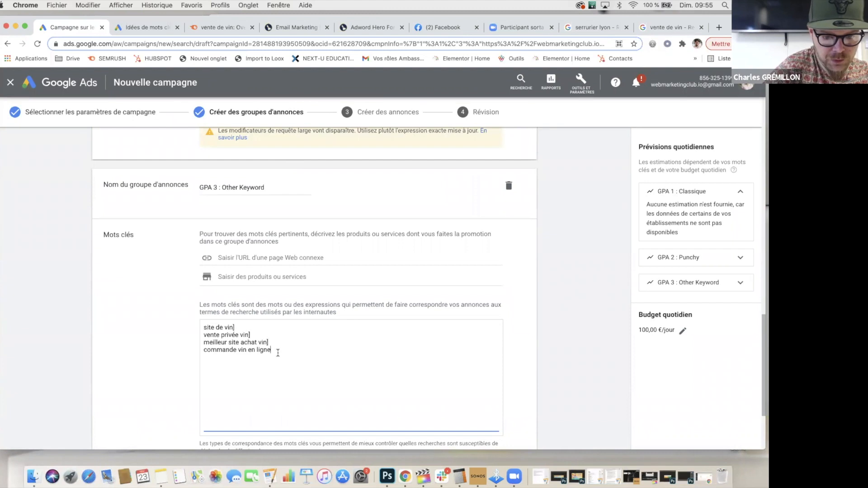
{"action": "key", "text": "super+v"}
Add an opening square bracket before each of the four Other Keyword entries, from "[site de vin]" to "[commande vin en ligne]".
{"action": "scroll", "coordinate": [249, 287], "scroll_direction": "up", "scroll_amount": 5}
{"action": "left_click", "coordinate": [205, 193]}
{"action": "scroll", "coordinate": [291, 336], "scroll_direction": "down", "scroll_amount": 5}
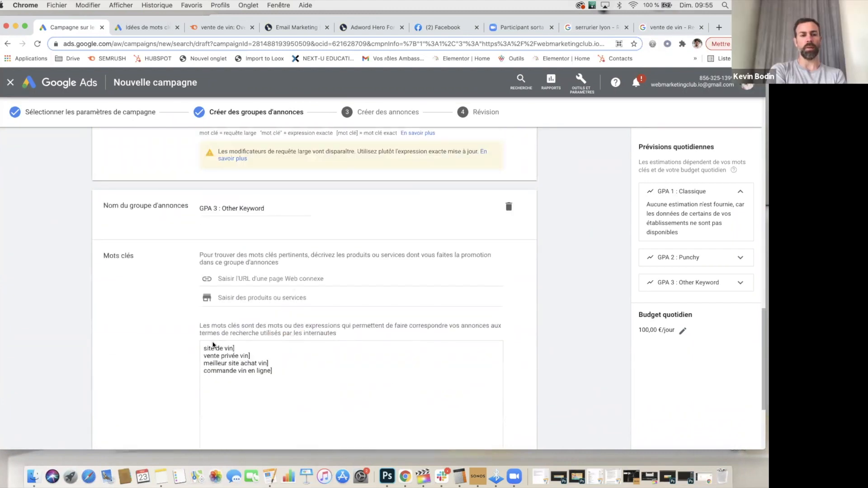
{"action": "left_click", "coordinate": [203, 349]}
{"action": "key", "text": "super+v"}
{"action": "left_click", "coordinate": [204, 357]}
{"action": "key", "text": "super+v"}
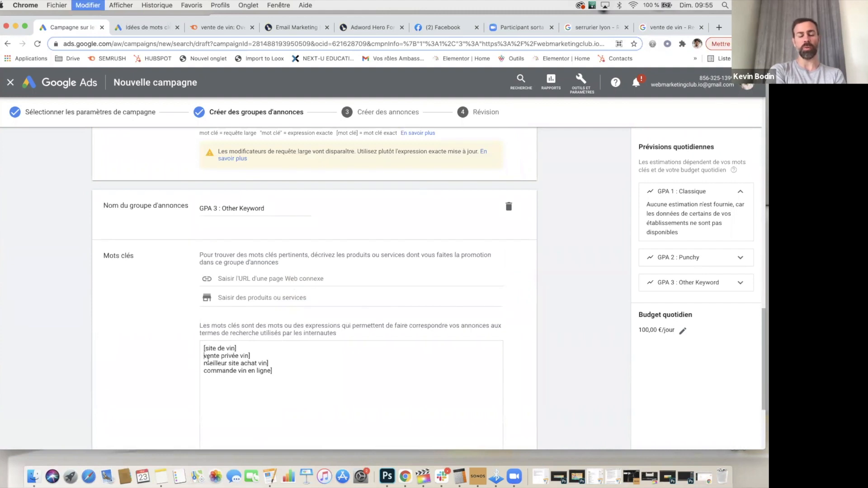
{"action": "left_click", "coordinate": [204, 360]}
{"action": "key", "text": "super+v"}
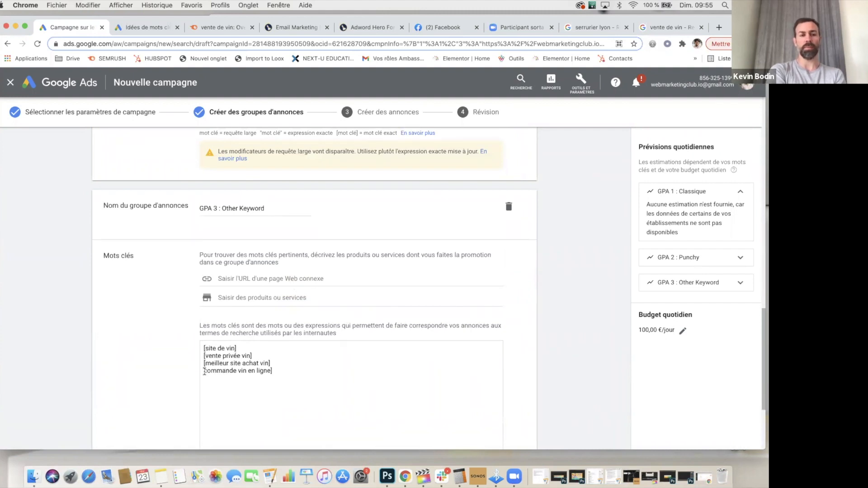
{"action": "left_click", "coordinate": [205, 371]}
{"action": "key", "text": "super+v"}
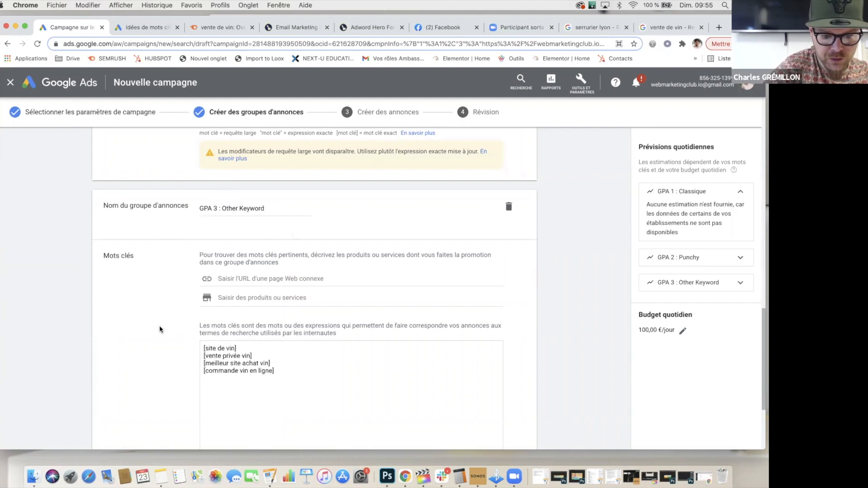
Duplicate the four exact-match keywords below the original list in the Other Keyword ad group, separated by a blank line.
{"action": "scroll", "coordinate": [192, 285], "scroll_direction": "up", "scroll_amount": 5}
{"action": "scroll", "coordinate": [213, 235], "scroll_direction": "up", "scroll_amount": 7}
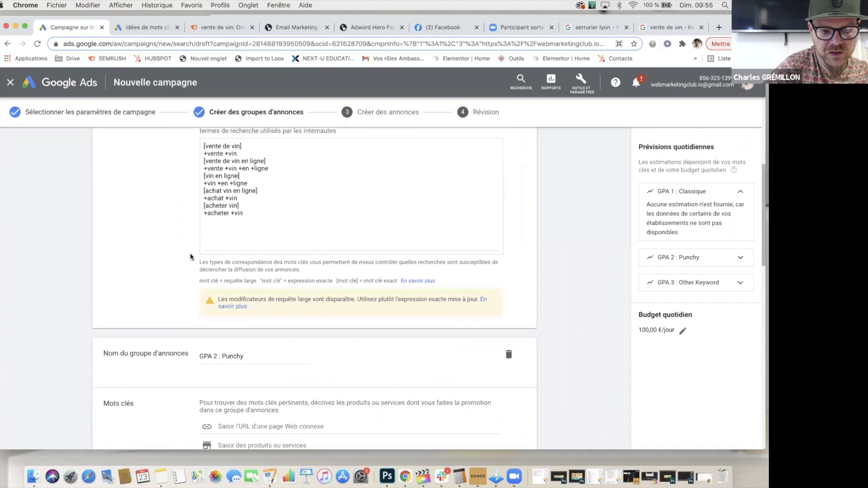
{"action": "scroll", "coordinate": [190, 256], "scroll_direction": "down", "scroll_amount": 10}
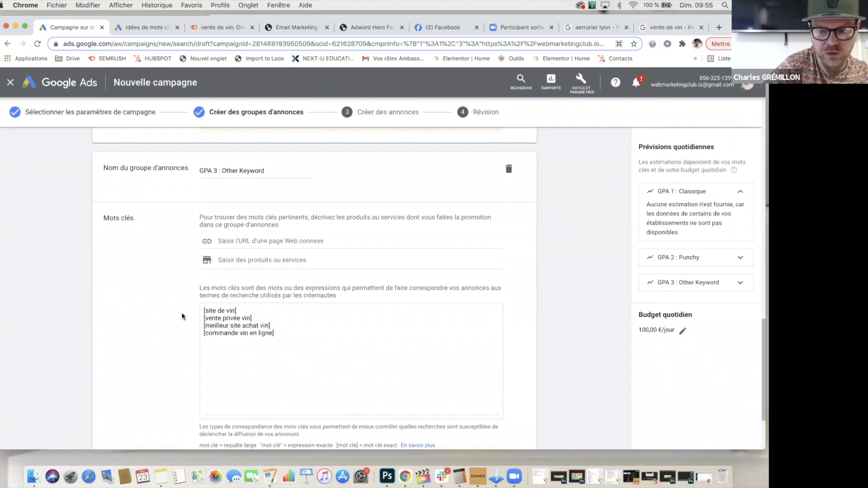
{"action": "scroll", "coordinate": [181, 323], "scroll_direction": "down", "scroll_amount": 1}
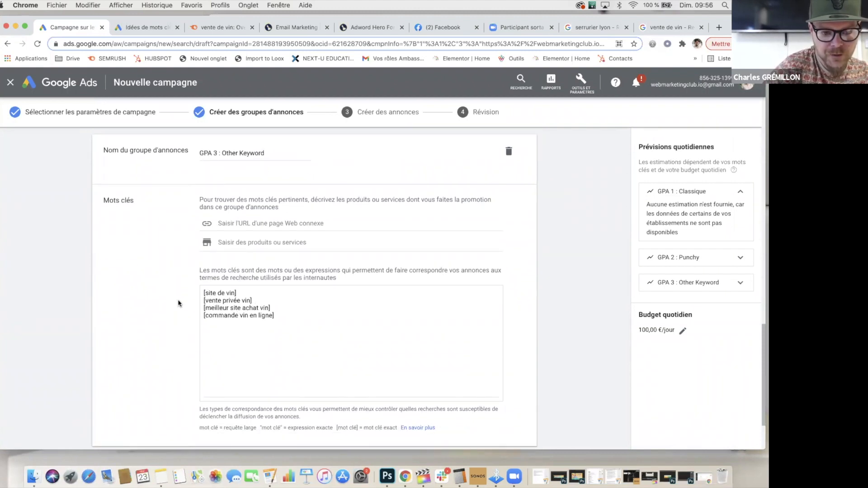
{"action": "scroll", "coordinate": [179, 303], "scroll_direction": "up", "scroll_amount": 5}
{"action": "left_click", "coordinate": [232, 245]}
{"action": "scroll", "coordinate": [262, 311], "scroll_direction": "down", "scroll_amount": 4}
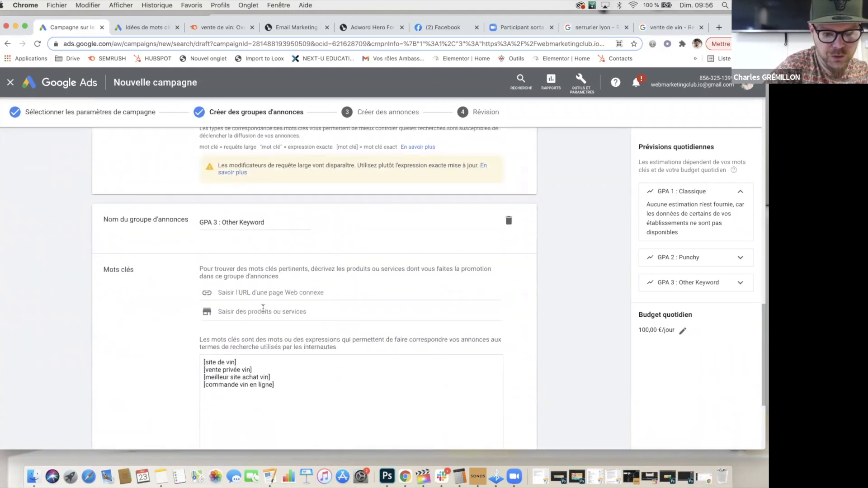
{"action": "left_click_drag", "start_coordinate": [272, 385], "coordinate": [197, 365]}
{"action": "key", "text": "super+c"}
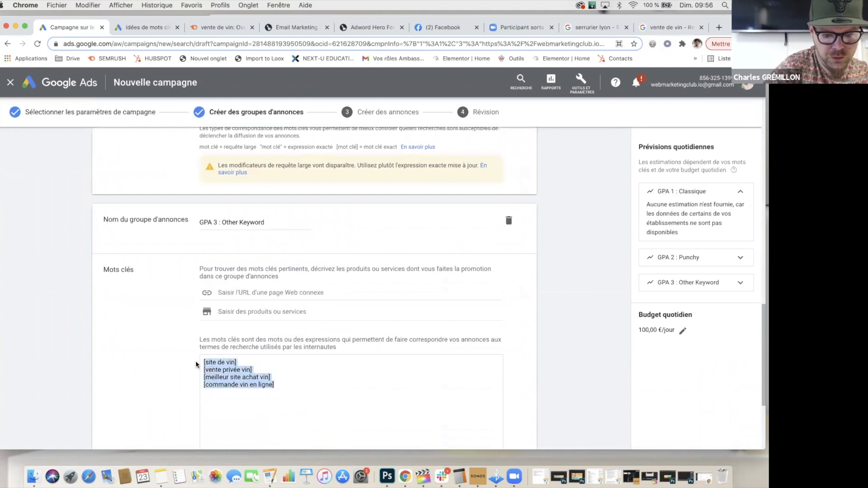
{"action": "left_click", "coordinate": [276, 384]}
{"action": "key", "text": "Return"}
{"action": "key", "text": "Return"}
{"action": "key", "text": "super+v"}
{"action": "scroll", "coordinate": [294, 385], "scroll_direction": "down", "scroll_amount": 2}
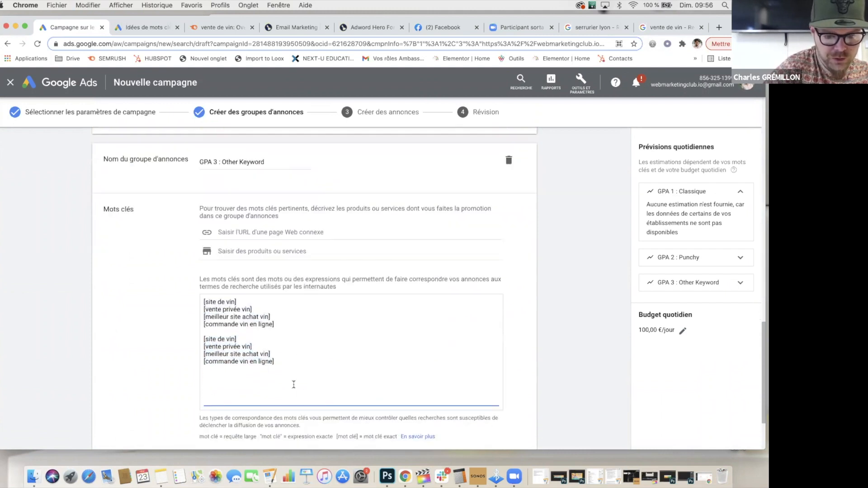
Rewrite the duplicated "[site de vin]" keyword as the modified broad match "+site +vin".
{"action": "scroll", "coordinate": [253, 339], "scroll_direction": "up", "scroll_amount": 5}
{"action": "left_click", "coordinate": [231, 232]}
{"action": "scroll", "coordinate": [232, 232], "scroll_direction": "down", "scroll_amount": 5}
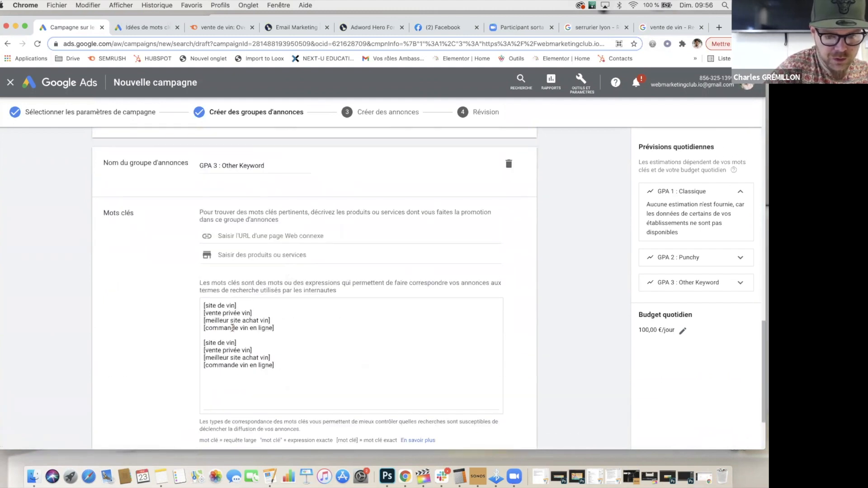
{"action": "left_click", "coordinate": [206, 343]}
{"action": "key", "text": "BackSpace"}
{"action": "type", "text": "+"}
{"action": "key", "text": "BackSpace"}
{"action": "key", "text": "BackSpace"}
{"action": "key", "text": "BackSpace"}
{"action": "type", "text": "+"}
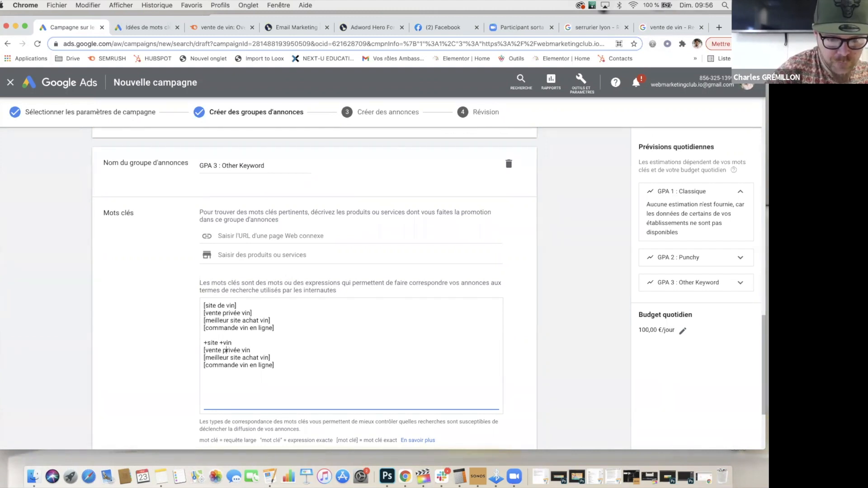
Rewrite the duplicated "vente privée vin" keyword as the modified broad match "+vente +privée +vin".
{"action": "key", "text": "BackSpace"}
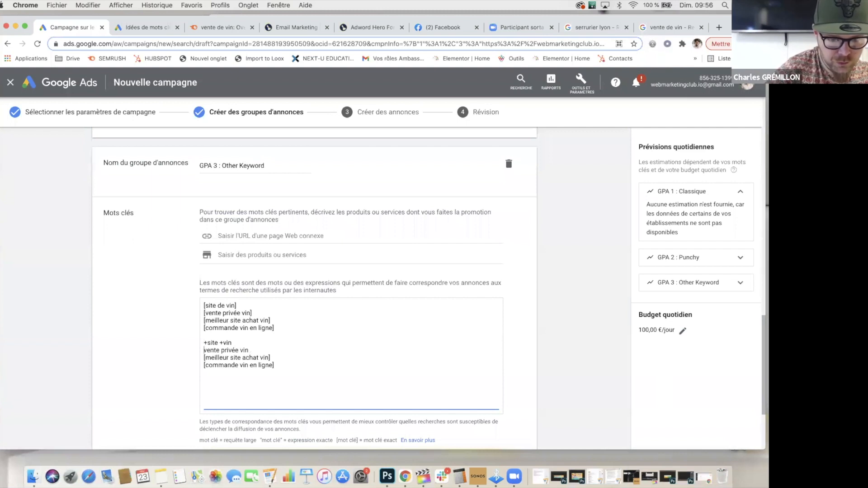
{"action": "type", "text": "+"}
{"action": "scroll", "coordinate": [309, 267], "scroll_direction": "up", "scroll_amount": 6}
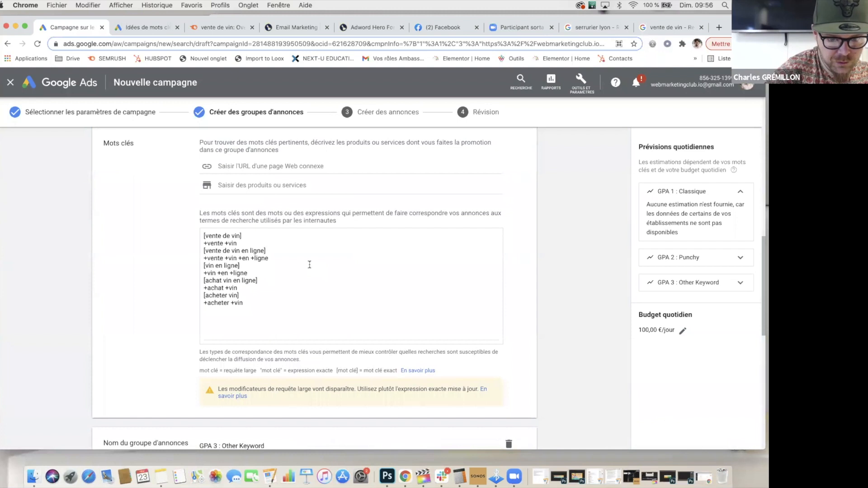
{"action": "scroll", "coordinate": [310, 264], "scroll_direction": "down", "scroll_amount": 7}
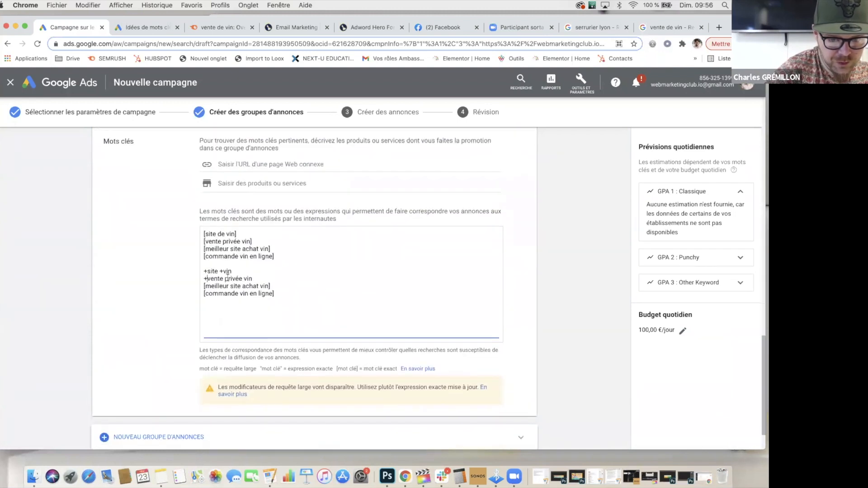
{"action": "left_click", "coordinate": [226, 278]}
{"action": "type", "text": "+"}
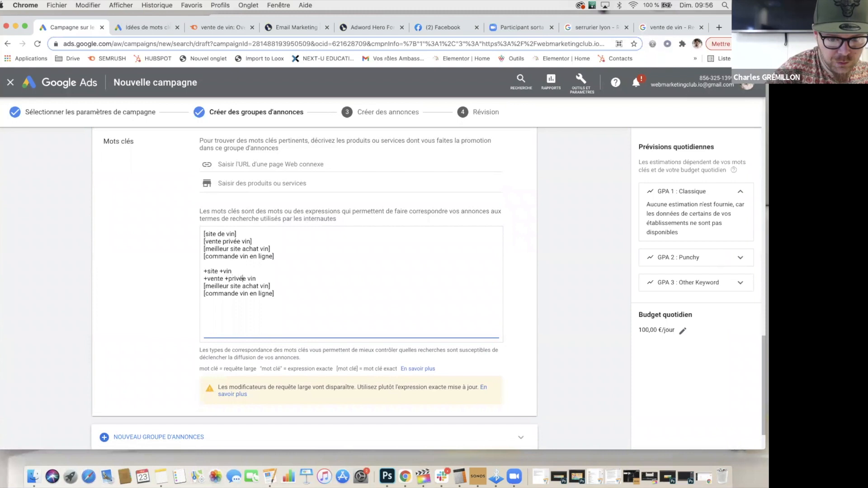
{"action": "left_click", "coordinate": [248, 279]}
{"action": "type", "text": "+"}
Rewrite the duplicated "[meilleur site achat vin]" keyword as "+meilleur +site +vin", leaving out the word "achat".
{"action": "left_click", "coordinate": [207, 286]}
{"action": "key", "text": "BackSpace"}
{"action": "type", "text": "+"}
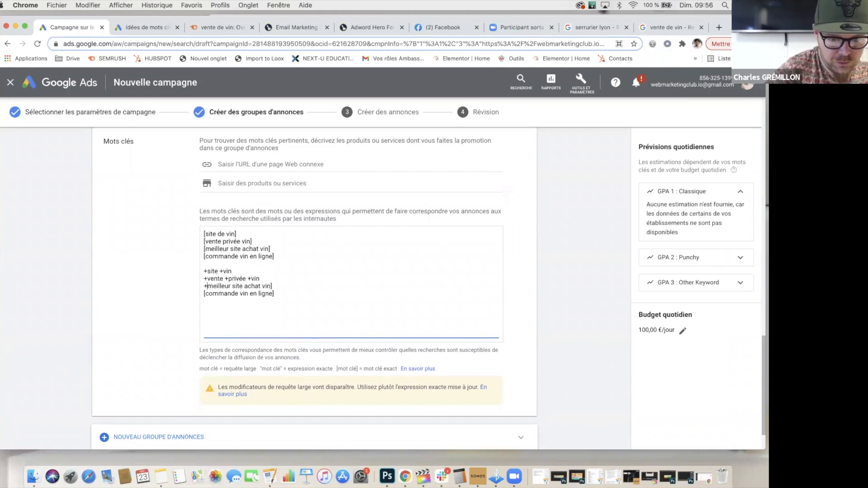
{"action": "left_click", "coordinate": [232, 286]}
{"action": "type", "text": "+"}
{"action": "left_click", "coordinate": [266, 286]}
{"action": "key", "text": "BackSpace"}
{"action": "key", "text": "BackSpace"}
{"action": "key", "text": "BackSpace"}
{"action": "key", "text": "BackSpace"}
{"action": "key", "text": "BackSpace"}
{"action": "key", "text": "BackSpace"}
{"action": "type", "text": "+"}
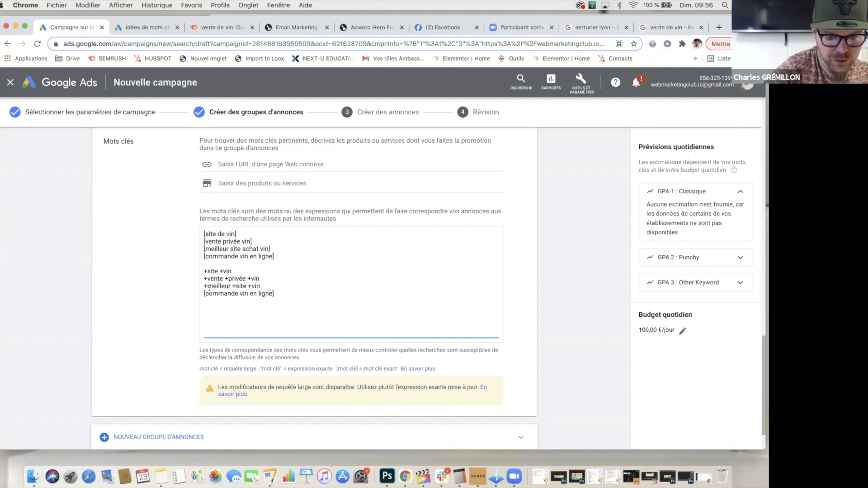
Rewrite the duplicated "[commande vin en ligne]" keyword as "+commande +vin", leaving out "en ligne".
{"action": "key", "text": "BackSpace"}
{"action": "type", "text": "+"}
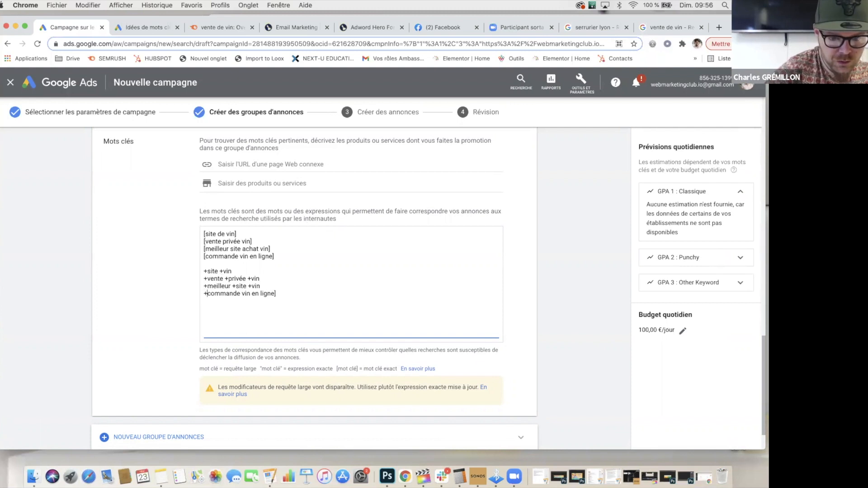
{"action": "left_click", "coordinate": [242, 293]}
{"action": "type", "text": "+"}
{"action": "left_click", "coordinate": [283, 294]}
{"action": "key", "text": "BackSpace"}
{"action": "key", "text": "BackSpace"}
{"action": "key", "text": "BackSpace"}
{"action": "key", "text": "BackSpace"}
{"action": "key", "text": "BackSpace"}
{"action": "key", "text": "BackSpace"}
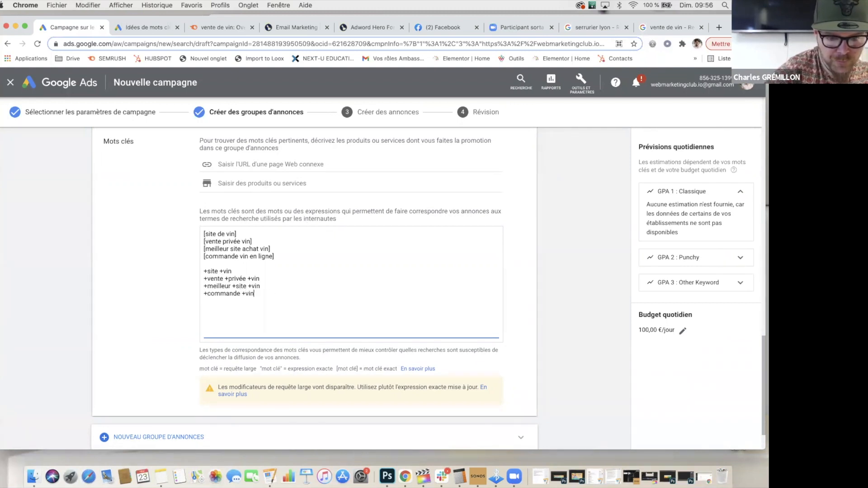
Remove the blank line between the exact-match and modified broad keywords in the Other Keyword list.
{"action": "left_click", "coordinate": [204, 272]}
{"action": "key", "text": "BackSpace"}
{"action": "left_click", "coordinate": [169, 308]}
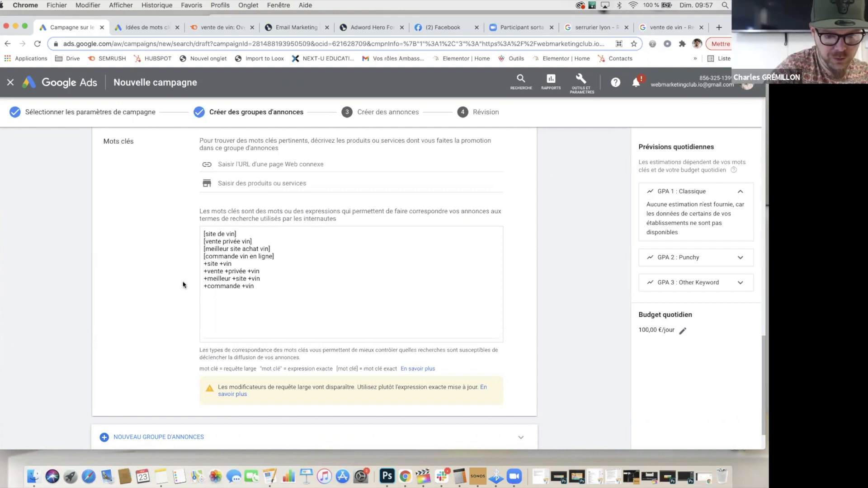
Review the keyword lists of all three ad groups, then save them and continue to ad creation.
{"action": "scroll", "coordinate": [183, 285], "scroll_direction": "up", "scroll_amount": 15}
{"action": "scroll", "coordinate": [183, 285], "scroll_direction": "down", "scroll_amount": 1}
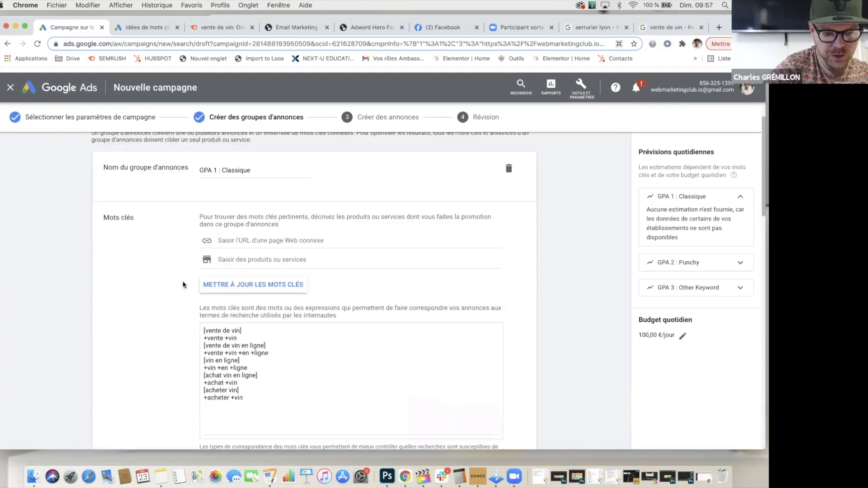
{"action": "scroll", "coordinate": [183, 285], "scroll_direction": "down", "scroll_amount": 5}
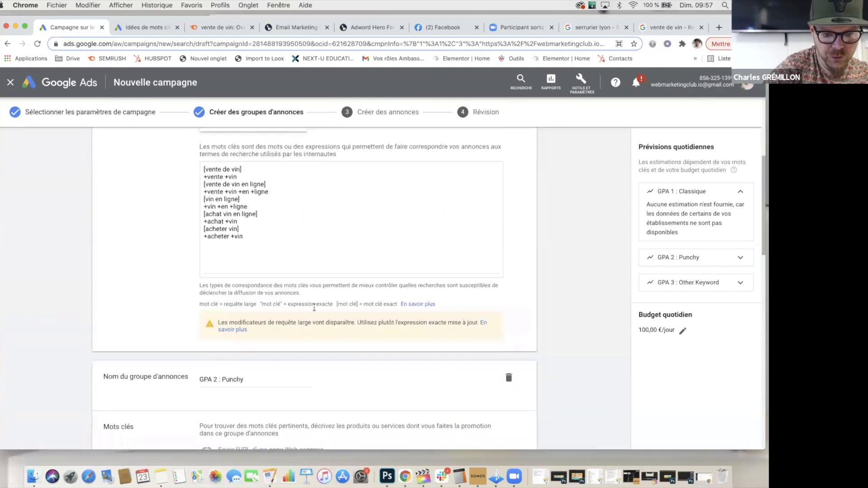
{"action": "scroll", "coordinate": [151, 244], "scroll_direction": "up", "scroll_amount": 1}
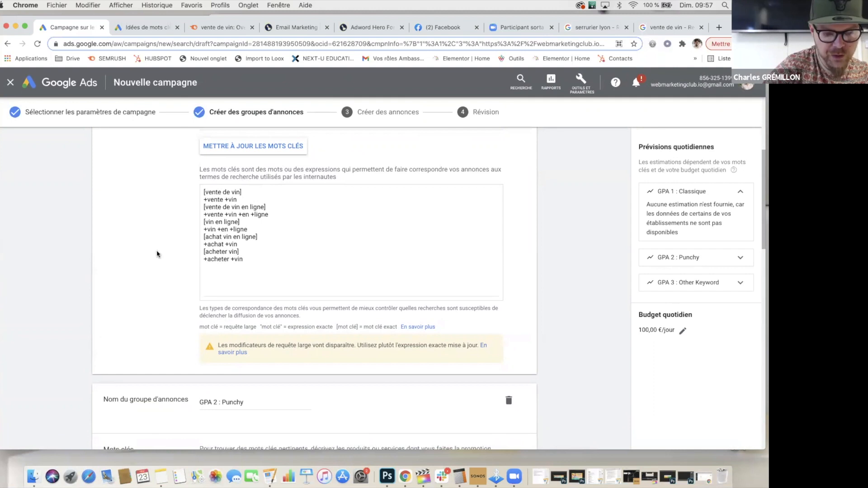
{"action": "scroll", "coordinate": [159, 245], "scroll_direction": "up", "scroll_amount": 5}
{"action": "scroll", "coordinate": [159, 245], "scroll_direction": "down", "scroll_amount": 9}
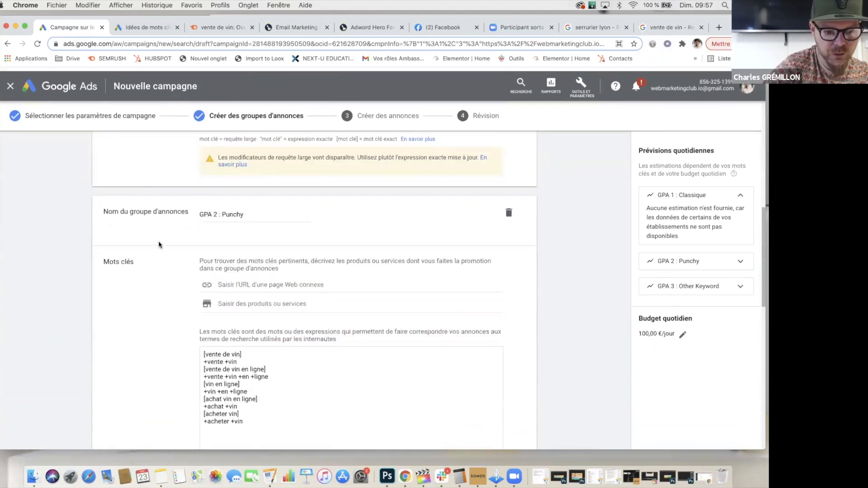
{"action": "scroll", "coordinate": [159, 244], "scroll_direction": "down", "scroll_amount": 10}
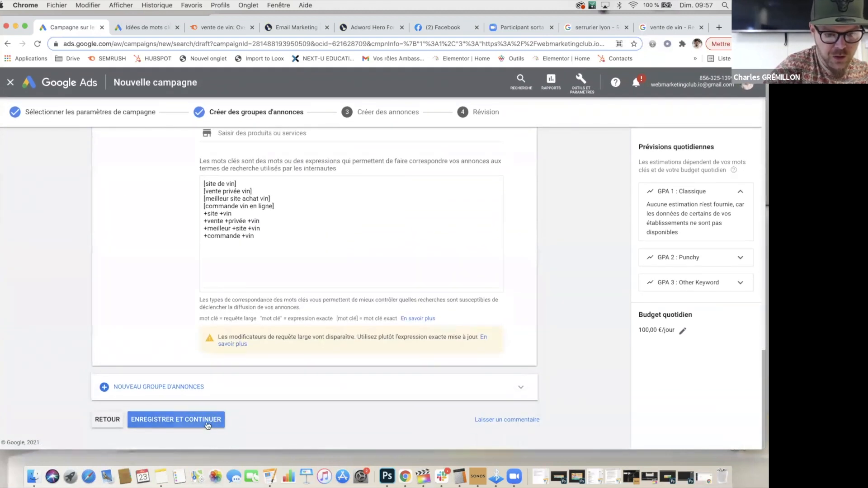
{"action": "left_click", "coordinate": [207, 424]}
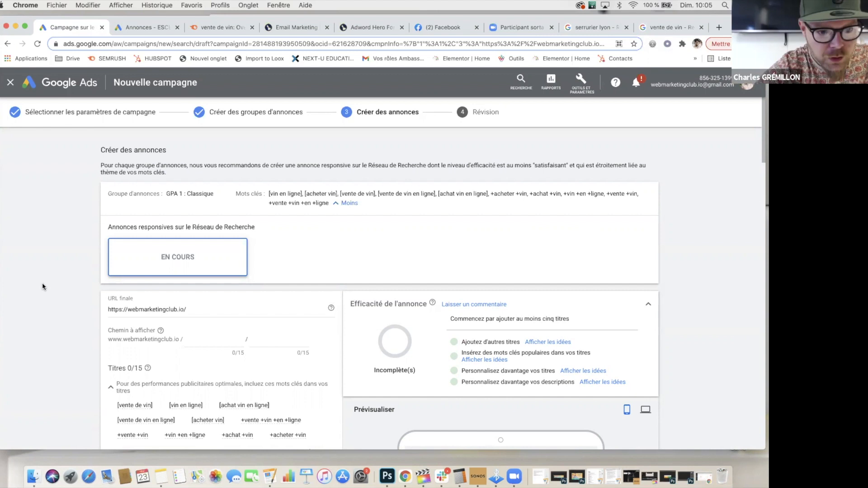
Examine the responsive search ad forms provided for the Classique and Punchy ad groups.
{"action": "scroll", "coordinate": [42, 289], "scroll_direction": "down", "scroll_amount": 3}
{"action": "scroll", "coordinate": [42, 289], "scroll_direction": "up", "scroll_amount": 3}
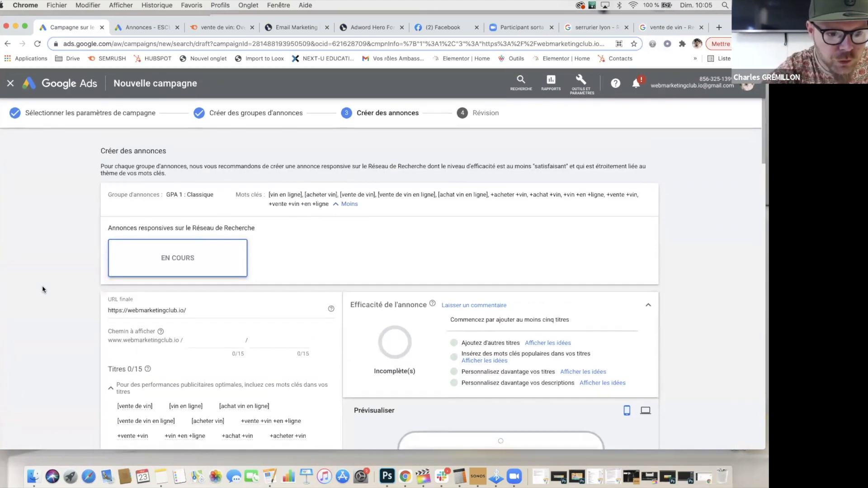
{"action": "left_click", "coordinate": [164, 193]}
{"action": "left_click_drag", "start_coordinate": [164, 192], "coordinate": [214, 195]}
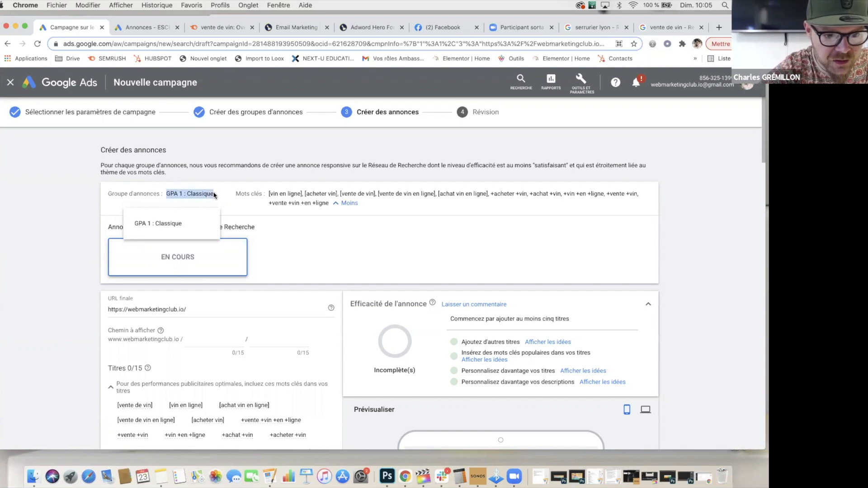
{"action": "left_click", "coordinate": [72, 243]}
{"action": "scroll", "coordinate": [67, 297], "scroll_direction": "down", "scroll_amount": 10}
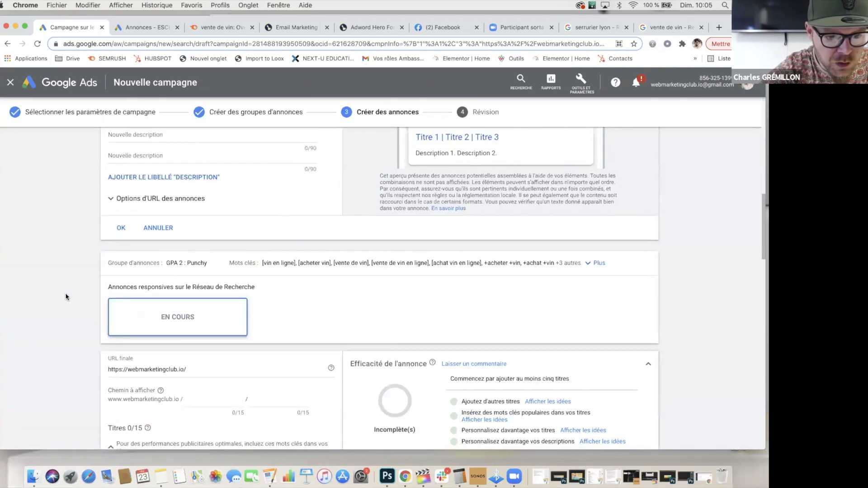
Locate the responsive search ad form of the Other Keyword ad group and check its keywords.
{"action": "scroll", "coordinate": [67, 297], "scroll_direction": "down", "scroll_amount": 2}
{"action": "left_click", "coordinate": [166, 197]}
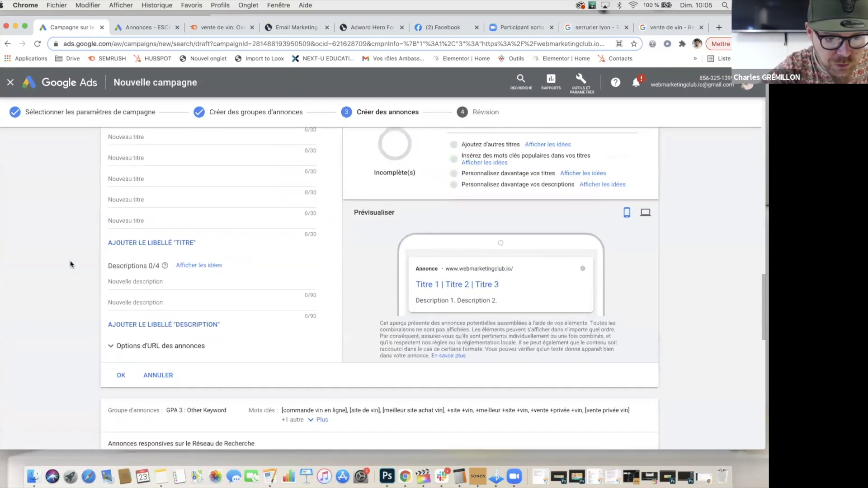
{"action": "left_click_drag", "start_coordinate": [178, 270], "coordinate": [232, 277]}
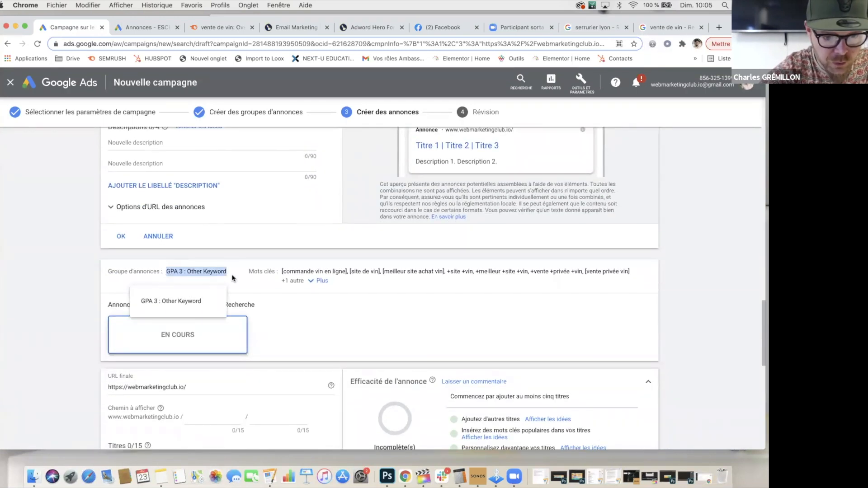
{"action": "left_click", "coordinate": [65, 236]}
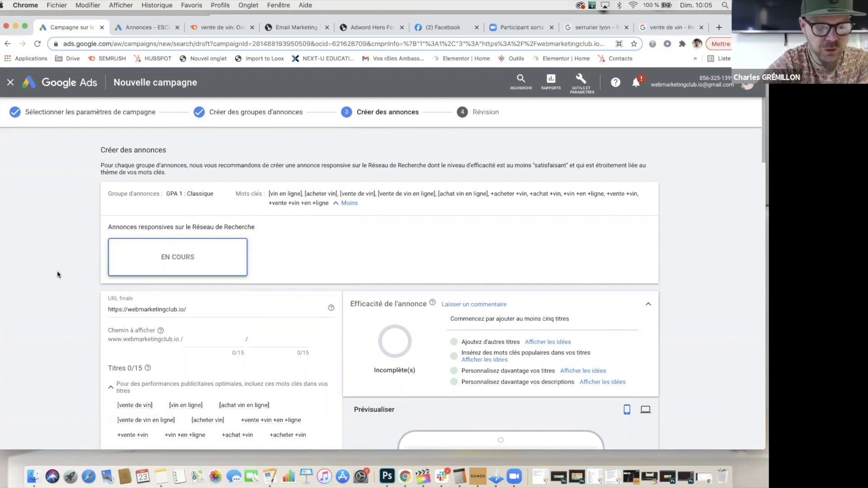
Examine the Classique ad group's ad form from its keyword list through the title and description fields.
{"action": "scroll", "coordinate": [57, 274], "scroll_direction": "down", "scroll_amount": 2}
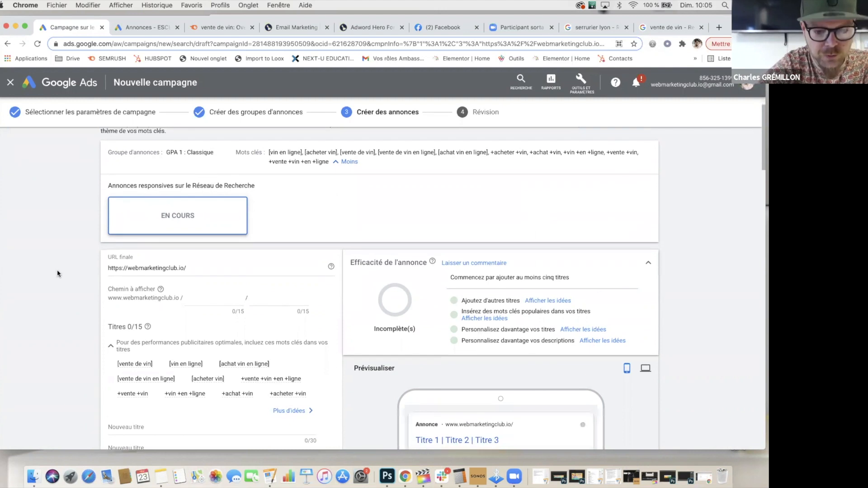
{"action": "scroll", "coordinate": [57, 274], "scroll_direction": "down", "scroll_amount": 6}
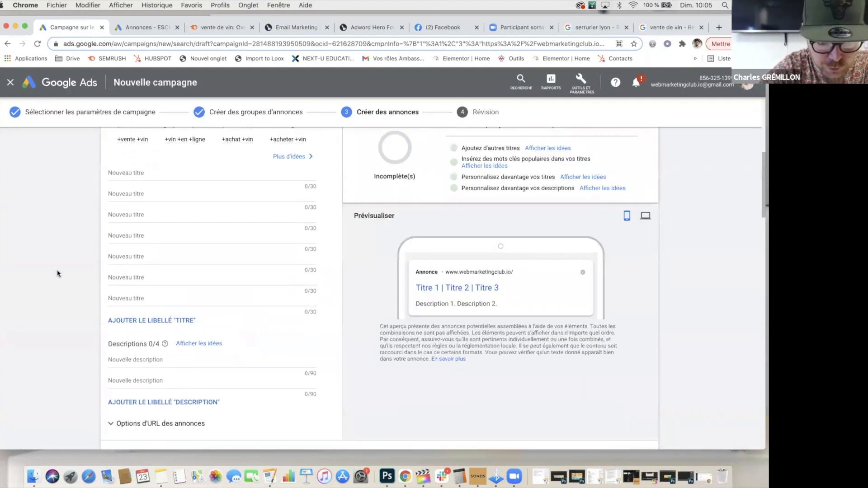
{"action": "scroll", "coordinate": [57, 274], "scroll_direction": "down", "scroll_amount": 2}
{"action": "scroll", "coordinate": [58, 274], "scroll_direction": "up", "scroll_amount": 9}
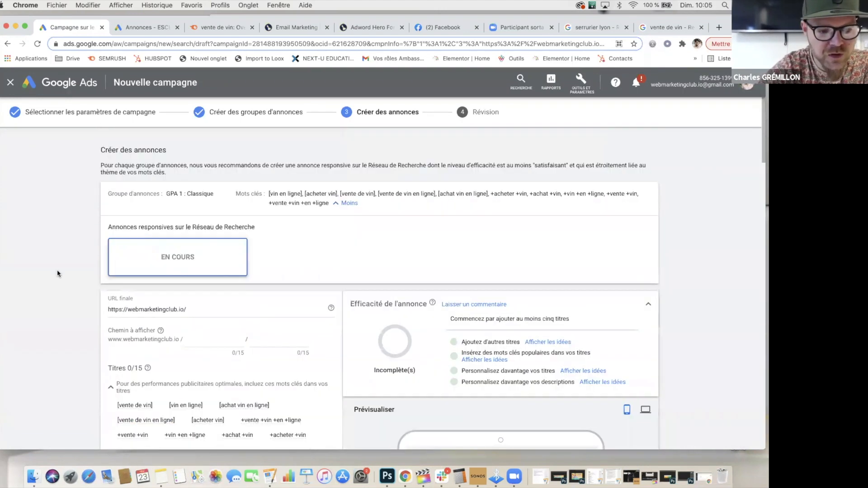
{"action": "scroll", "coordinate": [50, 310], "scroll_direction": "down", "scroll_amount": 1}
{"action": "scroll", "coordinate": [50, 311], "scroll_direction": "up", "scroll_amount": 1}
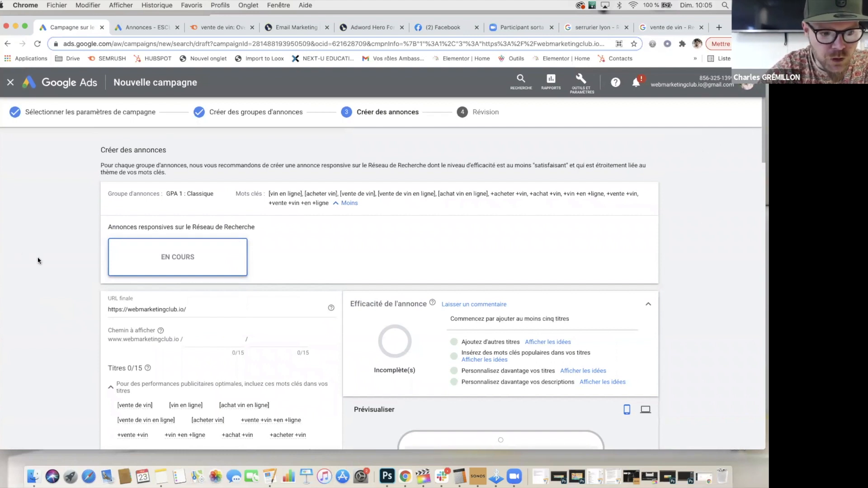
{"action": "scroll", "coordinate": [45, 289], "scroll_direction": "down", "scroll_amount": 3}
{"action": "scroll", "coordinate": [46, 293], "scroll_direction": "up", "scroll_amount": 3}
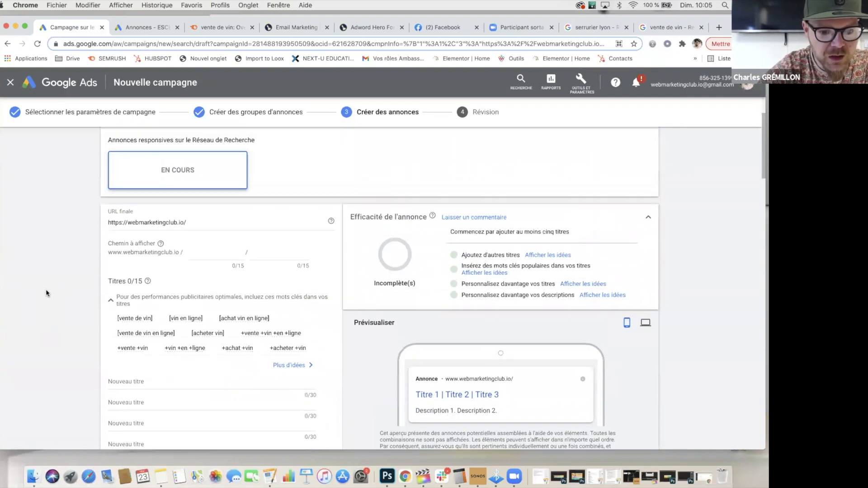
{"action": "scroll", "coordinate": [46, 293], "scroll_direction": "down", "scroll_amount": 2}
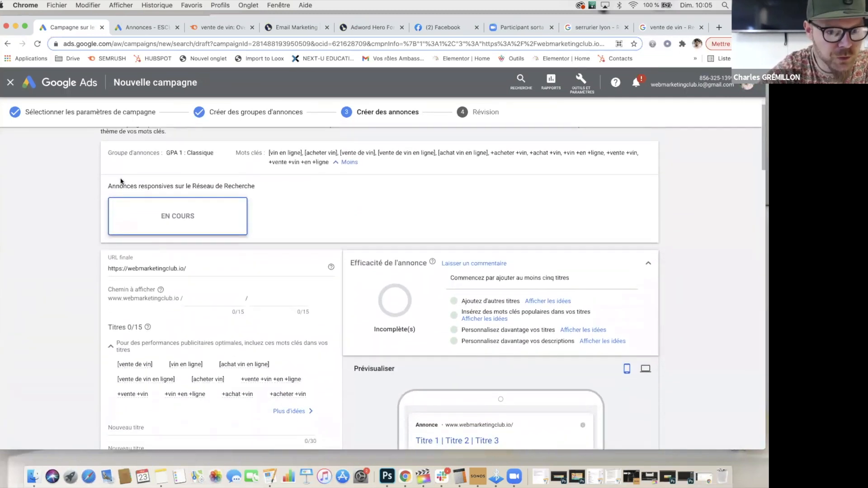
Review the responsive search ad heading of the Classique group and the title and description fields beneath it.
{"action": "left_click_drag", "start_coordinate": [111, 185], "coordinate": [257, 185]}
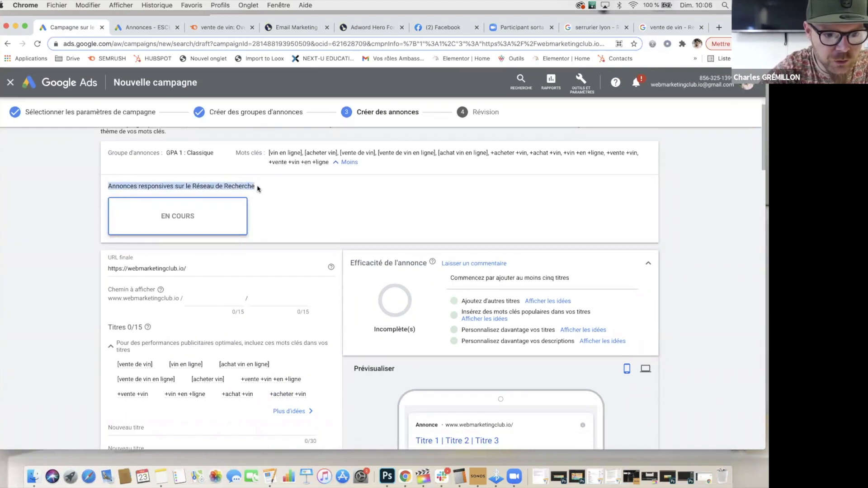
{"action": "left_click", "coordinate": [52, 247]}
{"action": "scroll", "coordinate": [35, 311], "scroll_direction": "down", "scroll_amount": 5}
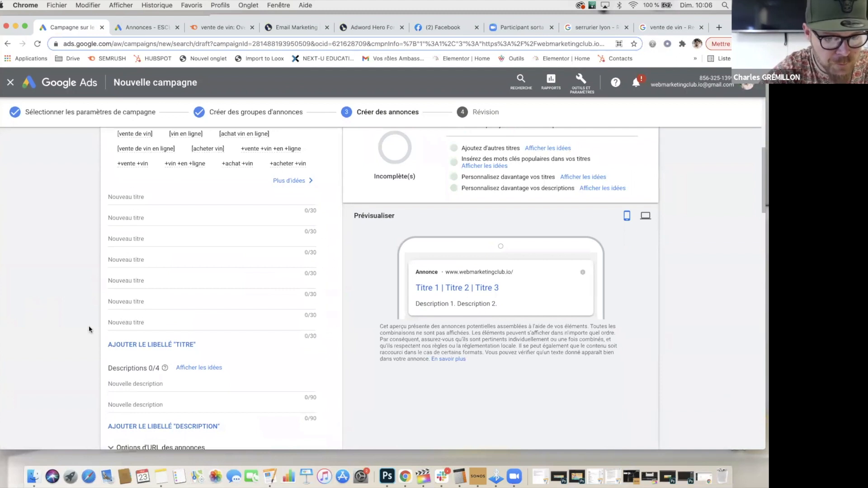
{"action": "scroll", "coordinate": [89, 325], "scroll_direction": "down", "scroll_amount": 2}
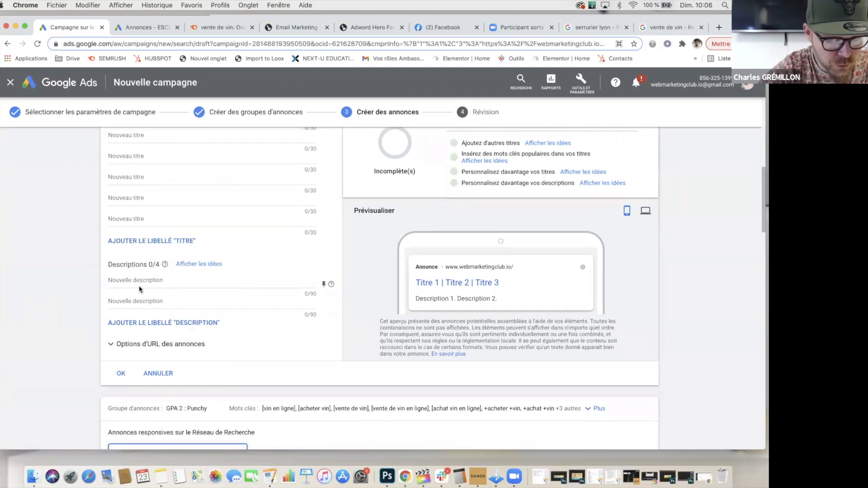
{"action": "scroll", "coordinate": [59, 249], "scroll_direction": "up", "scroll_amount": 10}
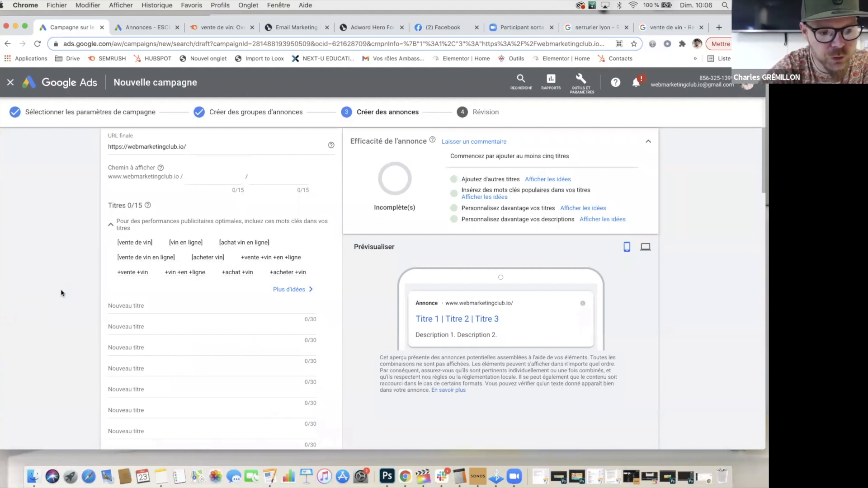
{"action": "scroll", "coordinate": [61, 293], "scroll_direction": "up", "scroll_amount": 5}
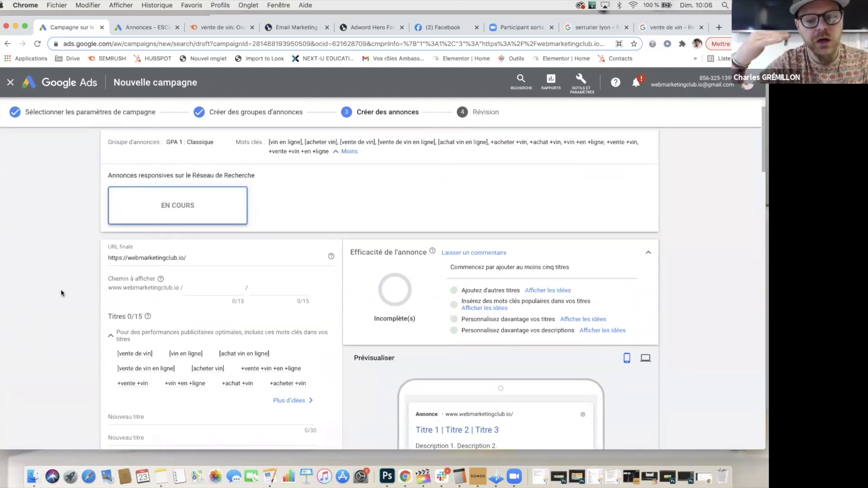
{"action": "scroll", "coordinate": [62, 292], "scroll_direction": "up", "scroll_amount": 1}
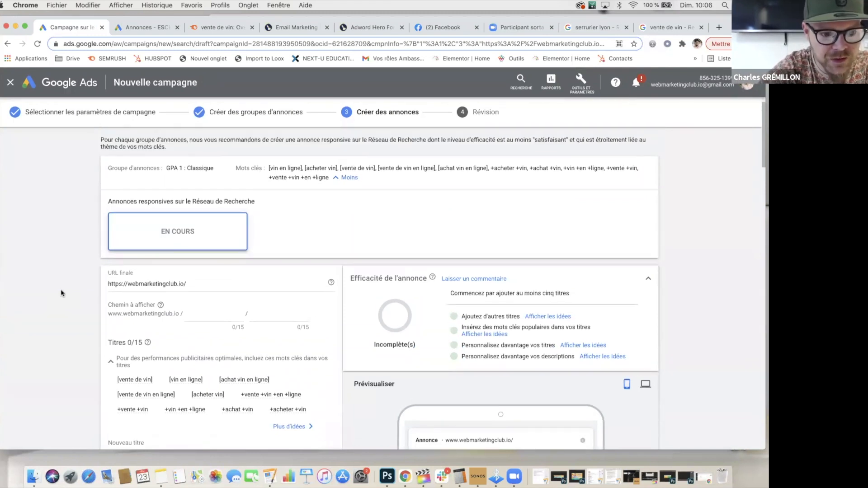
{"action": "scroll", "coordinate": [62, 293], "scroll_direction": "up", "scroll_amount": 1}
Examine the suggested keywords and the empty title fields of the Classique ad.
{"action": "scroll", "coordinate": [62, 293], "scroll_direction": "down", "scroll_amount": 5}
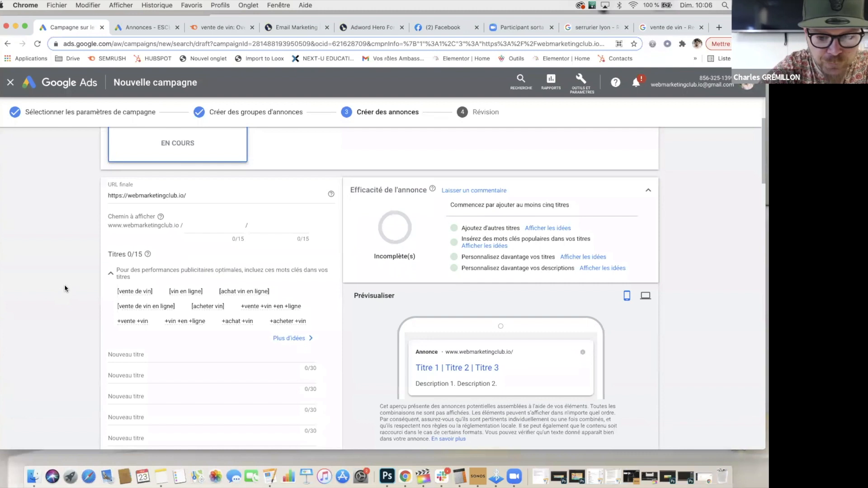
{"action": "scroll", "coordinate": [64, 287], "scroll_direction": "down", "scroll_amount": 3}
{"action": "scroll", "coordinate": [64, 288], "scroll_direction": "up", "scroll_amount": 2}
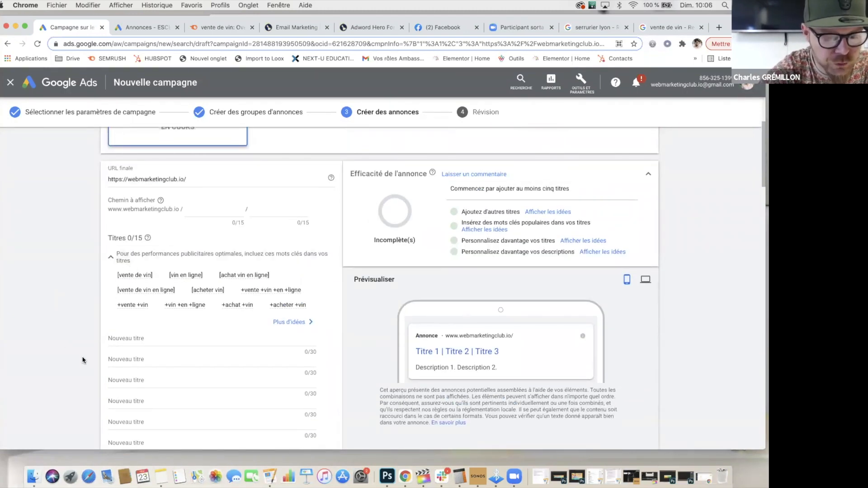
{"action": "scroll", "coordinate": [83, 360], "scroll_direction": "down", "scroll_amount": 4}
{"action": "scroll", "coordinate": [83, 360], "scroll_direction": "up", "scroll_amount": 1}
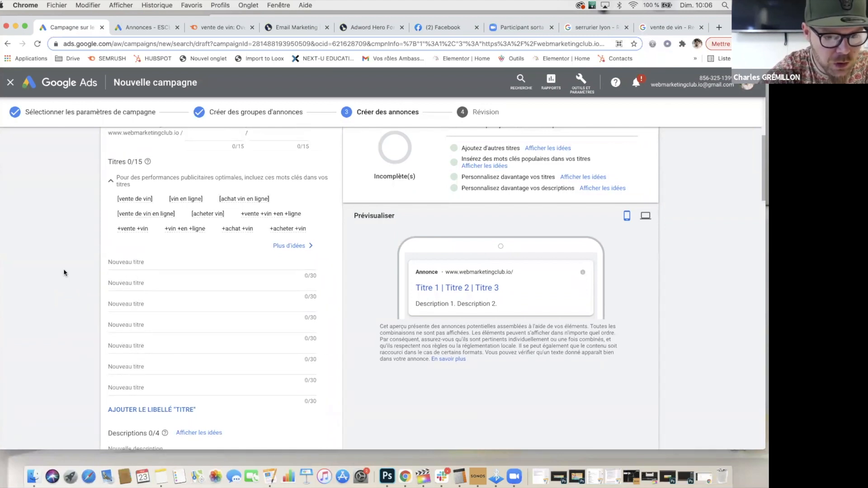
{"action": "scroll", "coordinate": [63, 269], "scroll_direction": "up", "scroll_amount": 1}
{"action": "scroll", "coordinate": [63, 272], "scroll_direction": "down", "scroll_amount": 2}
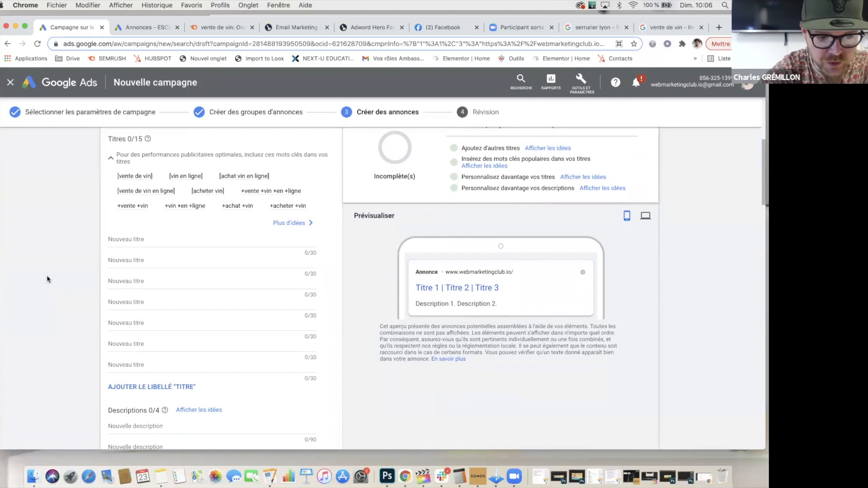
{"action": "scroll", "coordinate": [47, 279], "scroll_direction": "up", "scroll_amount": 3}
{"action": "scroll", "coordinate": [95, 285], "scroll_direction": "down", "scroll_amount": 4}
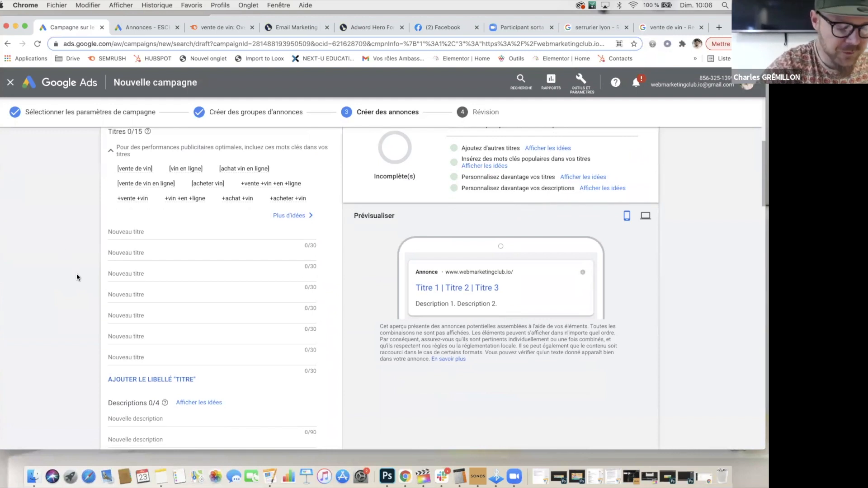
{"action": "scroll", "coordinate": [77, 277], "scroll_direction": "up", "scroll_amount": 2}
{"action": "scroll", "coordinate": [77, 277], "scroll_direction": "up", "scroll_amount": 2}
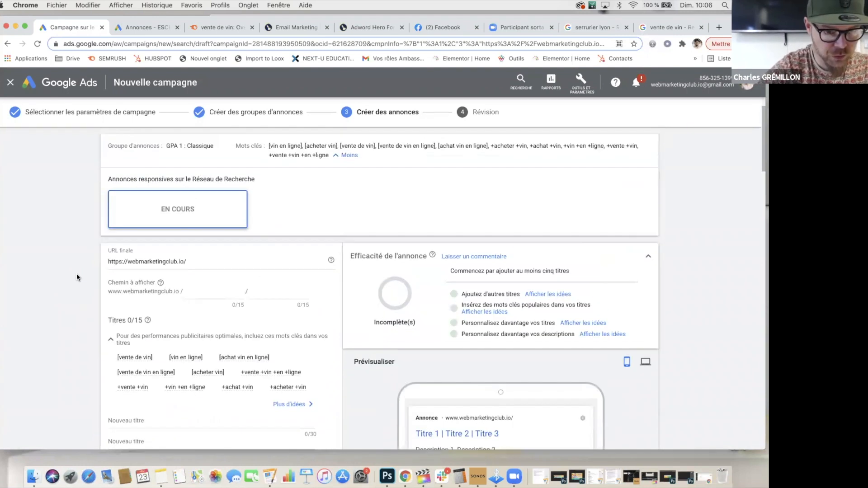
Set the Classique ad's display path to "vente" in the first part and "vin" in the second.
{"action": "scroll", "coordinate": [206, 287], "scroll_direction": "down", "scroll_amount": 1}
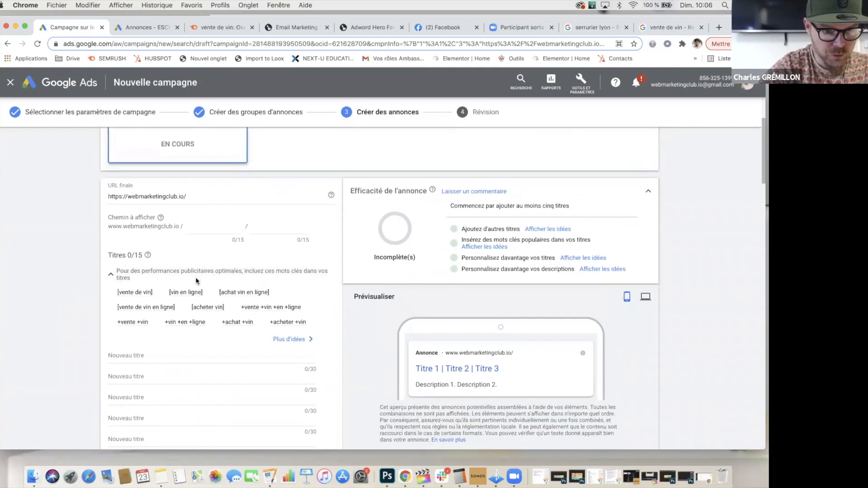
{"action": "left_click_drag", "start_coordinate": [108, 226], "coordinate": [172, 226]}
{"action": "left_click", "coordinate": [187, 241]}
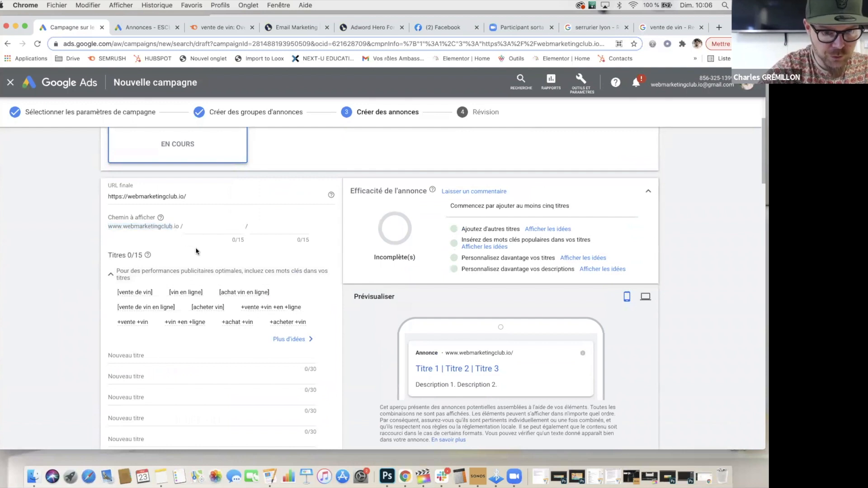
{"action": "scroll", "coordinate": [198, 251], "scroll_direction": "down", "scroll_amount": 1}
{"action": "left_click", "coordinate": [211, 200]}
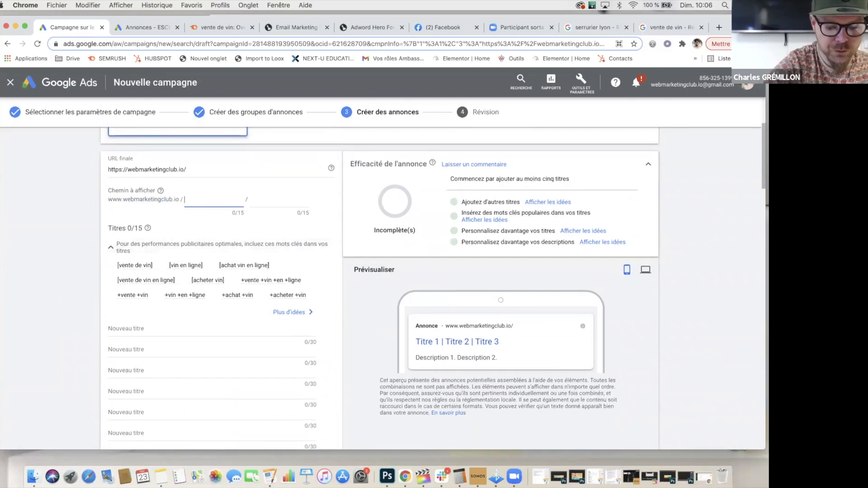
{"action": "type", "text": "vente"}
{"action": "left_click", "coordinate": [281, 203]}
{"action": "type", "text": "vin"}
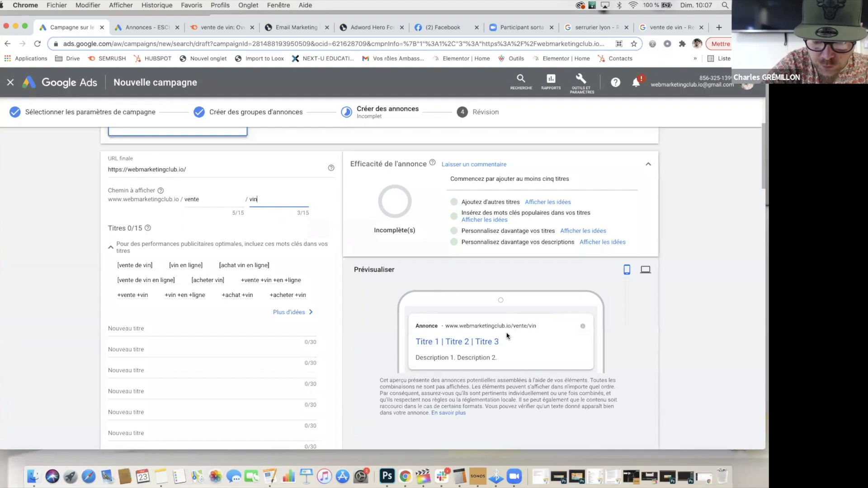
{"action": "left_click", "coordinate": [91, 282]}
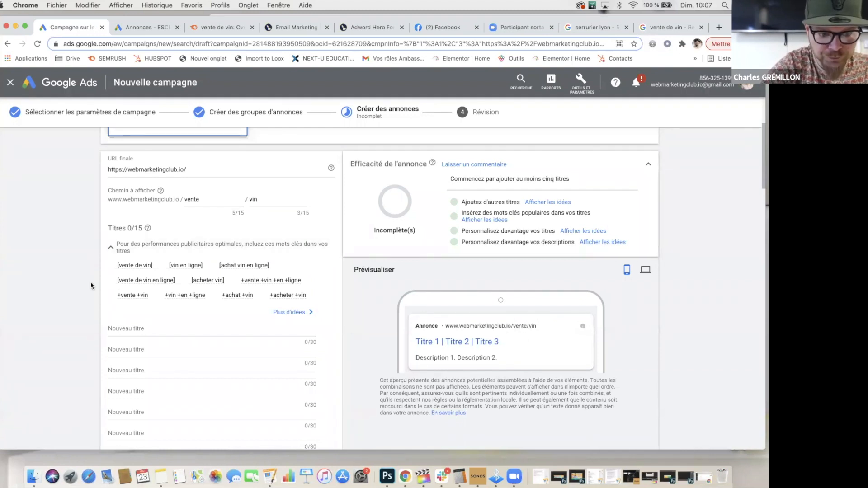
Check the Classique ad group's name, its suggested keywords and the first title field.
{"action": "scroll", "coordinate": [89, 320], "scroll_direction": "down", "scroll_amount": 2}
{"action": "scroll", "coordinate": [192, 210], "scroll_direction": "up", "scroll_amount": 5}
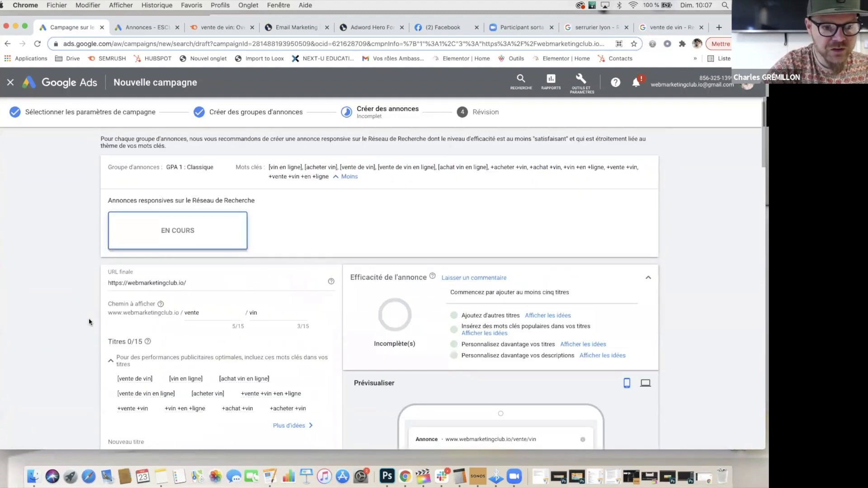
{"action": "left_click_drag", "start_coordinate": [167, 194], "coordinate": [213, 195]}
{"action": "left_click", "coordinate": [62, 290]}
{"action": "scroll", "coordinate": [68, 325], "scroll_direction": "down", "scroll_amount": 5}
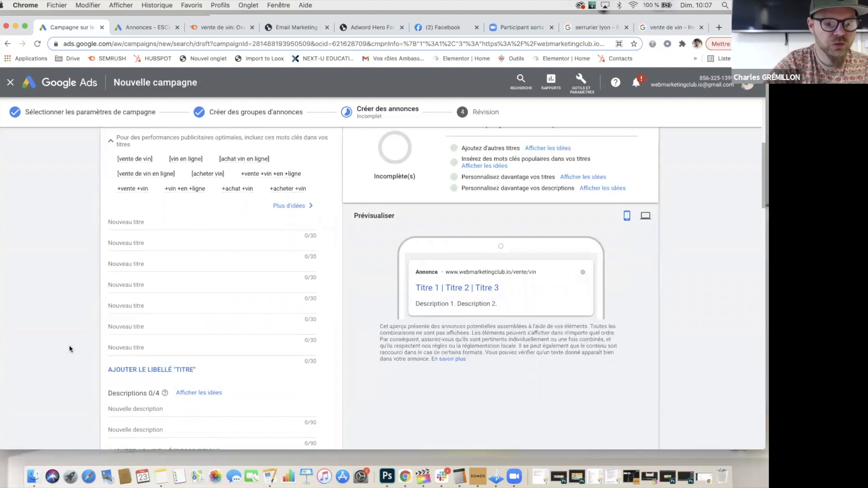
{"action": "left_click", "coordinate": [134, 222]}
{"action": "left_click", "coordinate": [79, 232]}
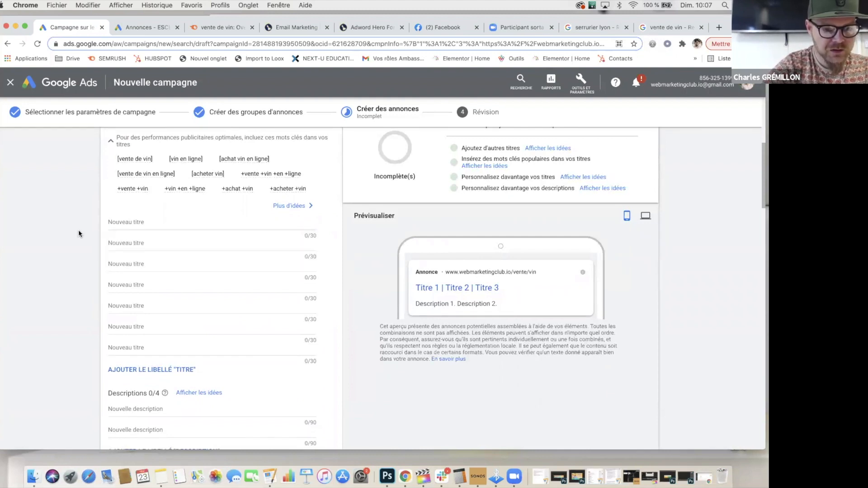
Search Google in a new tab for "parentheses bizarre" to find the curly brace character.
{"action": "left_click", "coordinate": [719, 28]}
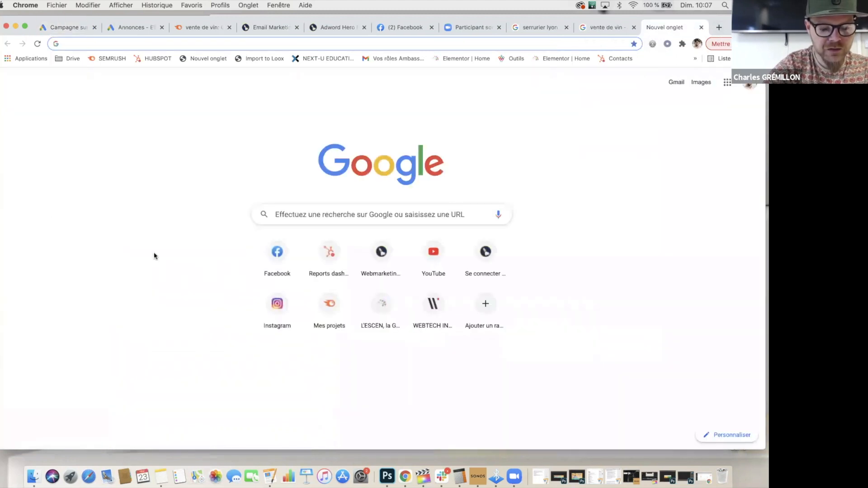
{"action": "type", "text": "parenthes"}
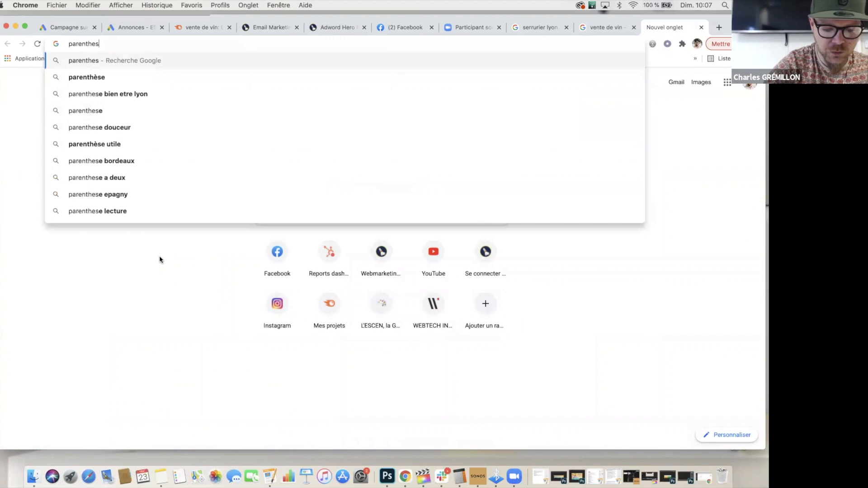
{"action": "type", "text": "es bizarre"}
{"action": "key", "text": "Return"}
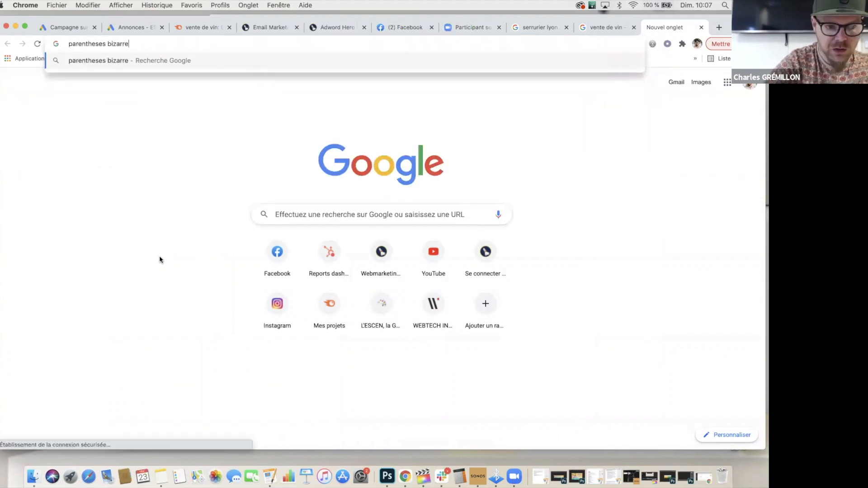
{"action": "scroll", "coordinate": [48, 268], "scroll_direction": "down", "scroll_amount": 1}
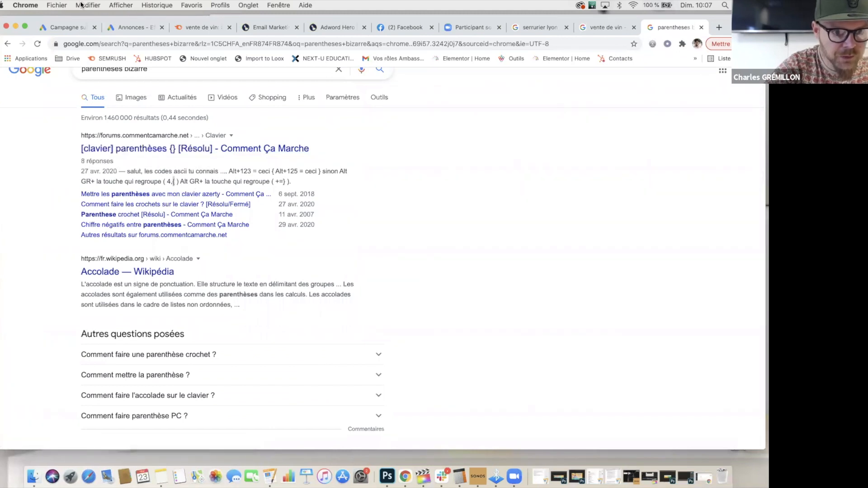
Back in the Google Ads campaign, enter the keyword insertion code "{keyword}" as the Classique ad's first title, checking the brace shortcuts in the search results.
{"action": "left_click", "coordinate": [70, 31]}
{"action": "left_click", "coordinate": [142, 222]}
{"action": "type", "text": "{"}
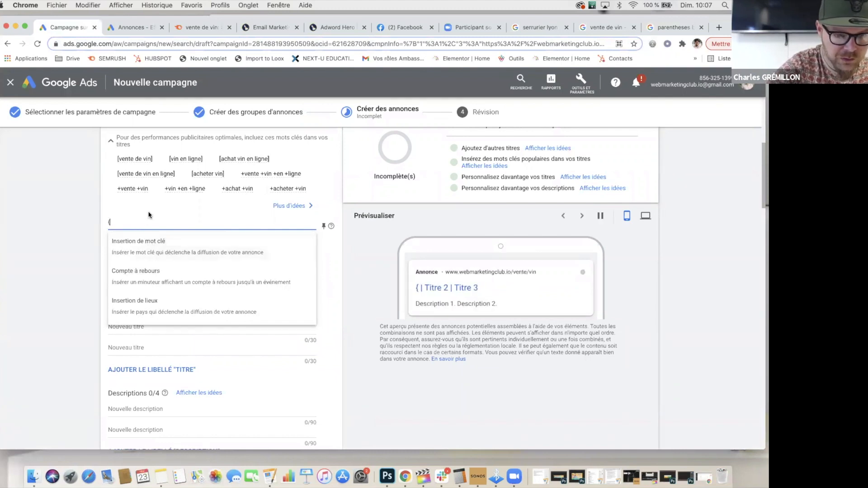
{"action": "type", "text": "K"}
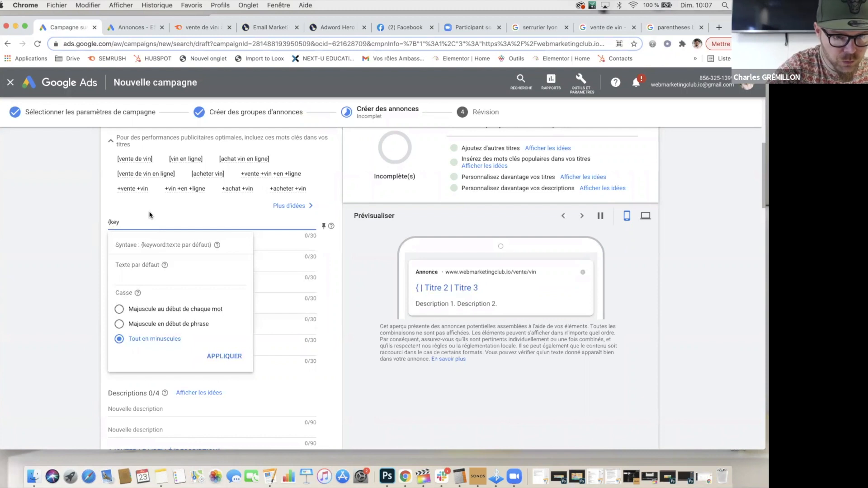
{"action": "type", "text": "eyword"}
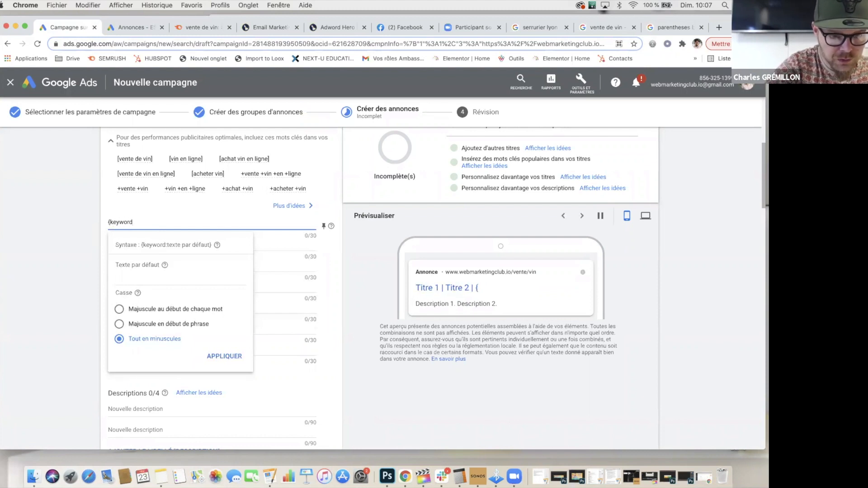
{"action": "left_click", "coordinate": [676, 27]}
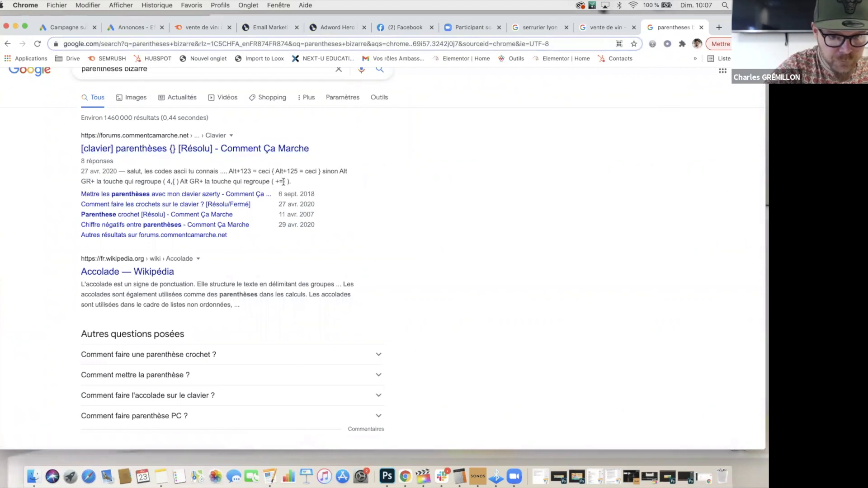
{"action": "left_click", "coordinate": [57, 28]}
{"action": "type", "text": "}"}
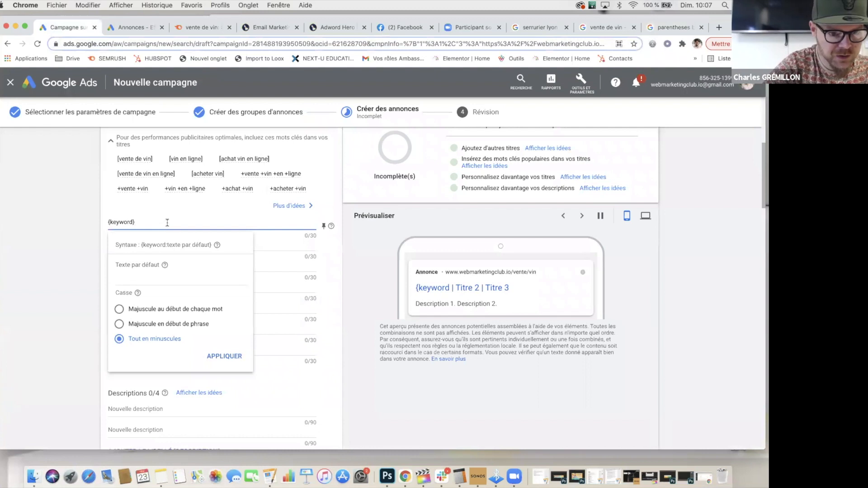
{"action": "left_click", "coordinate": [71, 258]}
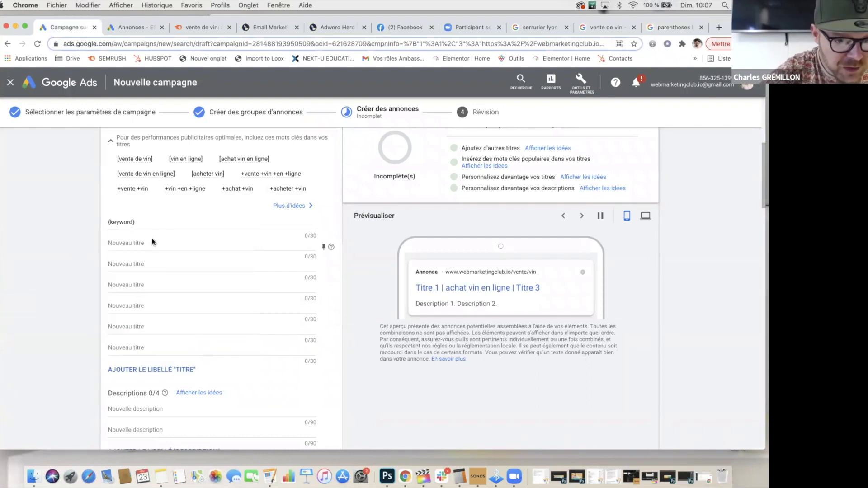
{"action": "left_click", "coordinate": [154, 222]}
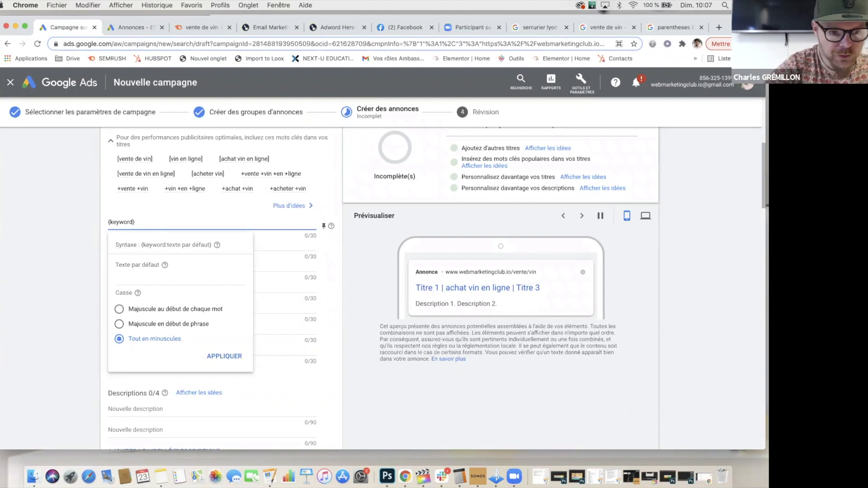
{"action": "type", "text": "te de vin"}
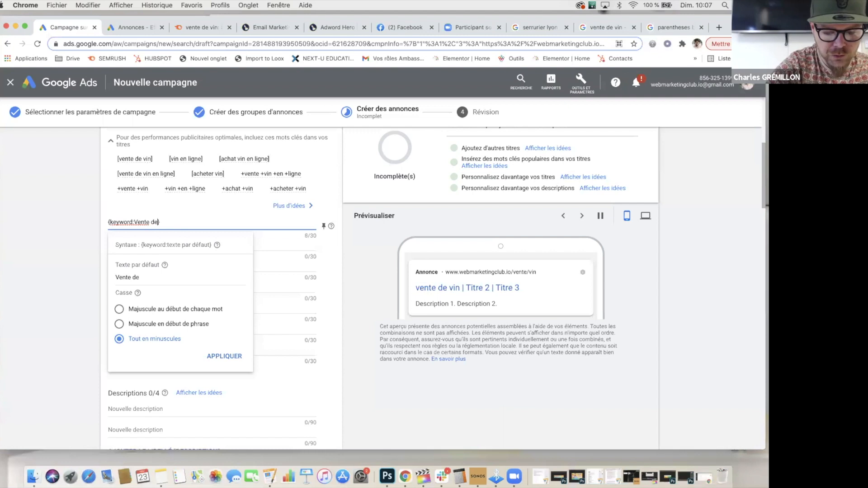
{"action": "key", "text": "BackSpace"}
{"action": "key", "text": "BackSpace"}
{"action": "key", "text": "BackSpace"}
{"action": "key", "text": "BackSpace"}
{"action": "key", "text": "BackSpace"}
{"action": "key", "text": "BackSpace"}
{"action": "key", "text": "BackSpace"}
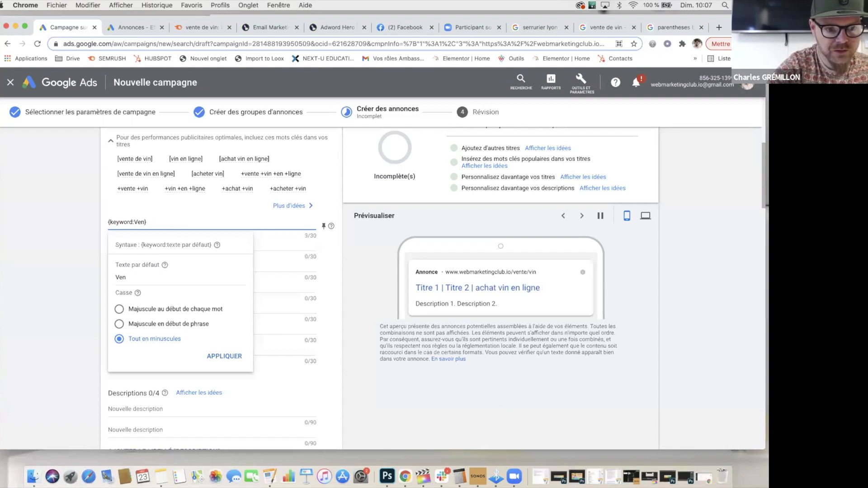
{"action": "key", "text": "BackSpace"}
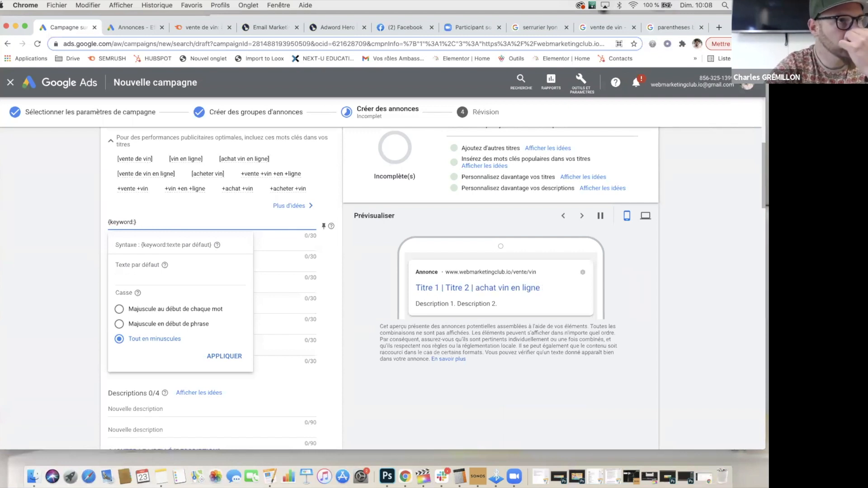
Set the keyword insertion's default text to "Meilleur site de vin en ligne" and pin this first title to position 1.
{"action": "type", "text": "Meil"}
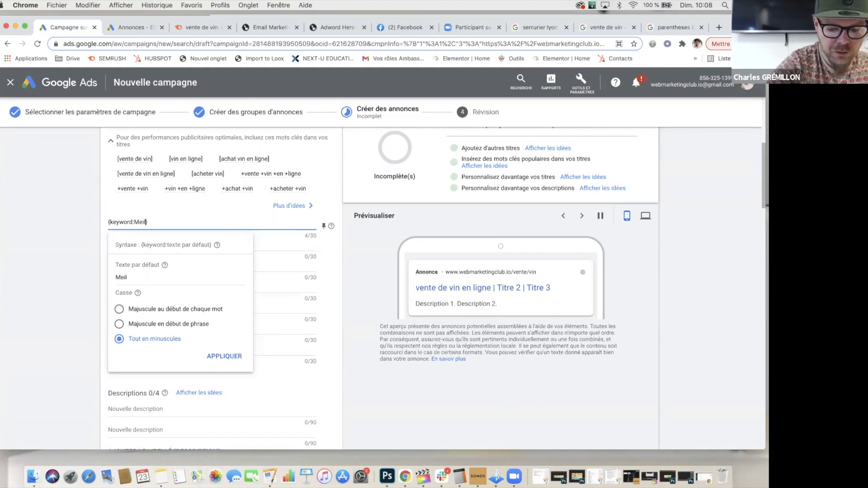
{"action": "type", "text": "leur site"}
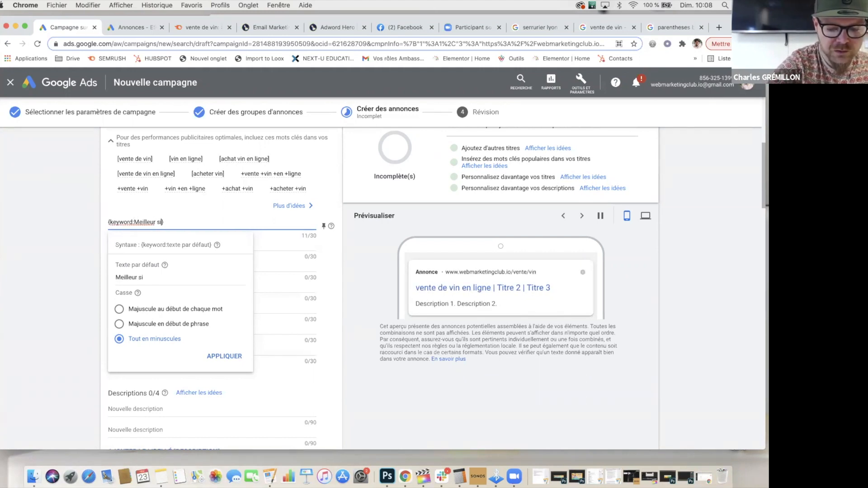
{"action": "type", "text": " de vin en ligne"}
{"action": "left_click", "coordinate": [68, 247]}
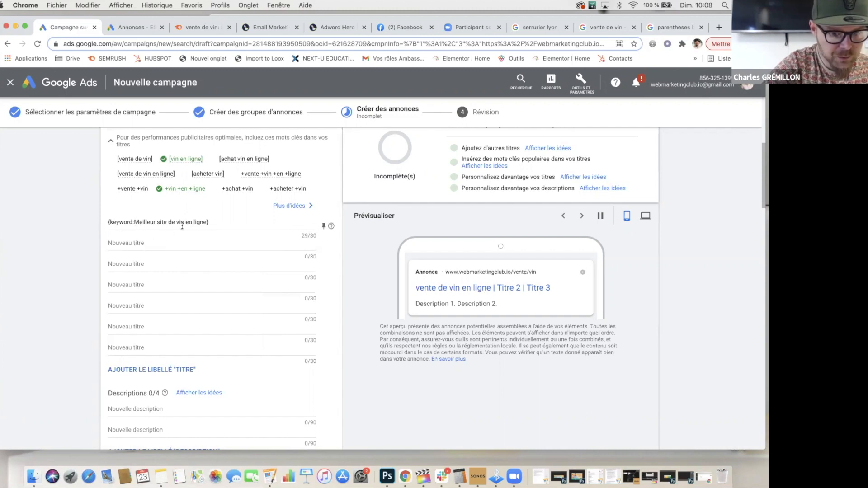
{"action": "left_click", "coordinate": [324, 227]}
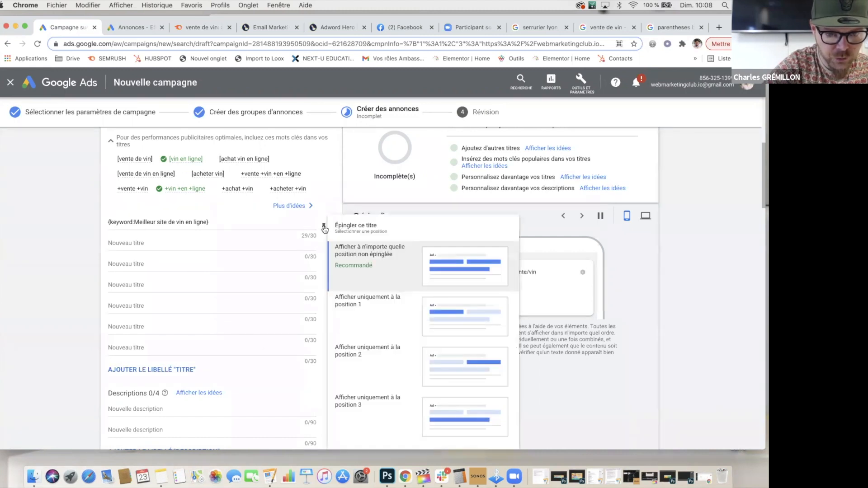
{"action": "left_click", "coordinate": [361, 305]}
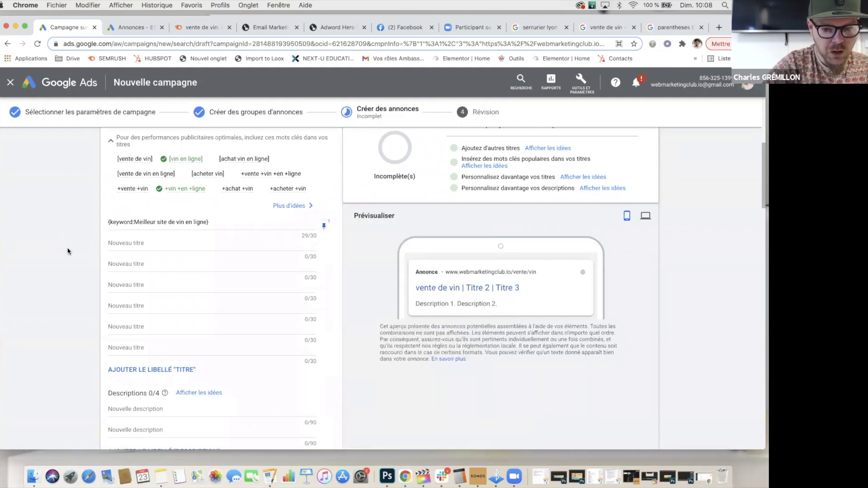
Examine the first title's keyword insertion code against the suggested keywords, the ad preview and the Classique ad group's keyword list.
{"action": "scroll", "coordinate": [67, 252], "scroll_direction": "up", "scroll_amount": 1}
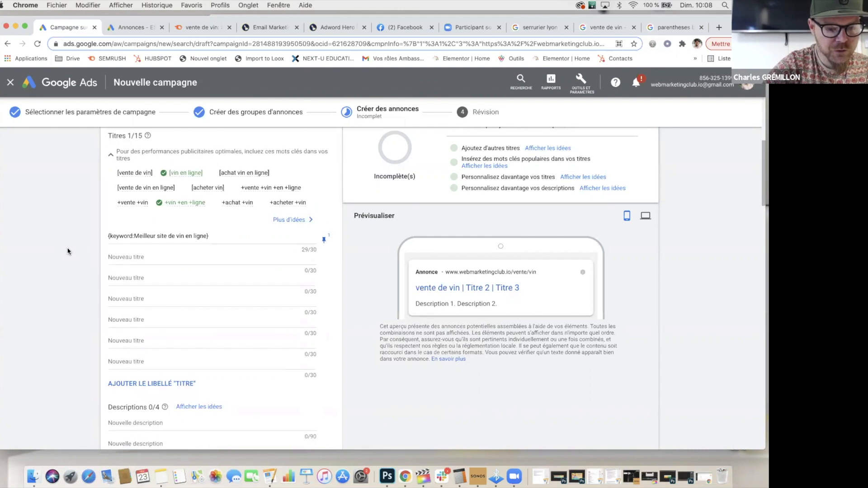
{"action": "scroll", "coordinate": [67, 252], "scroll_direction": "down", "scroll_amount": 1}
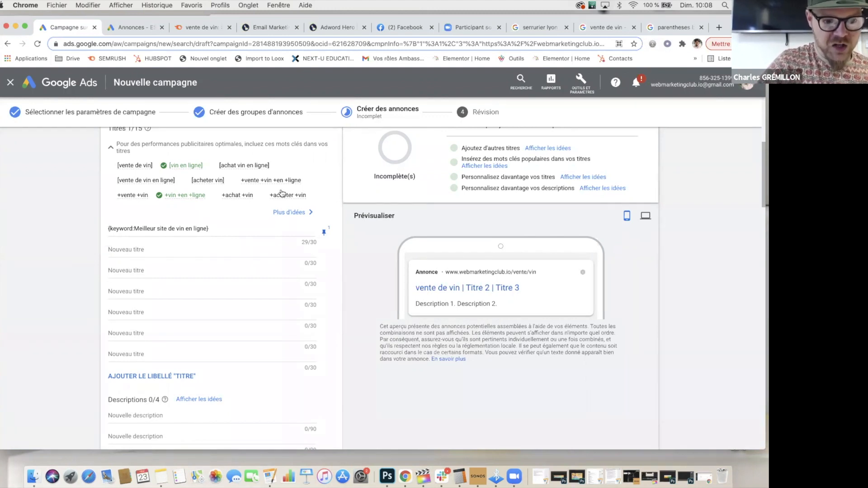
{"action": "mouse_move", "coordinate": [224, 192]}
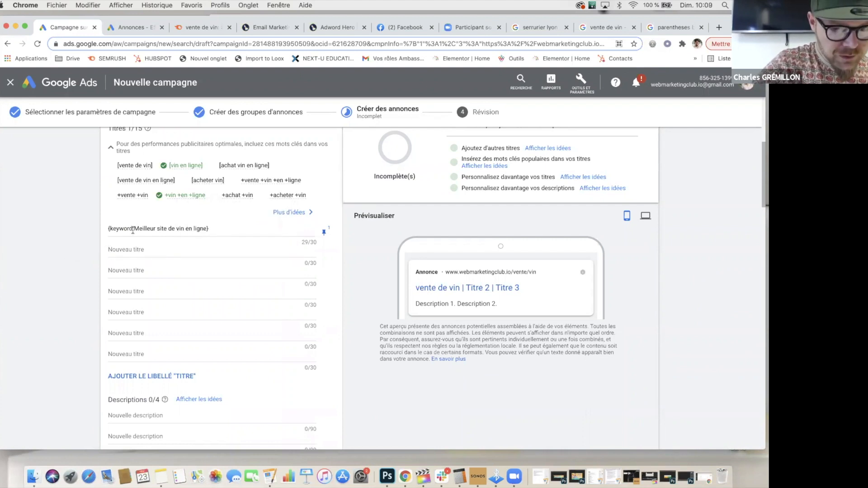
{"action": "left_click", "coordinate": [113, 230]}
{"action": "key", "text": "BackSpace"}
{"action": "type", "text": "K"}
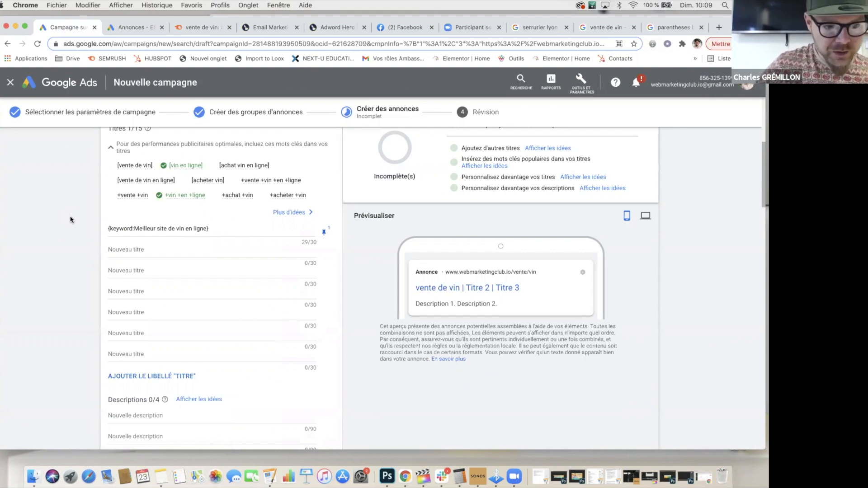
{"action": "left_click", "coordinate": [133, 229]}
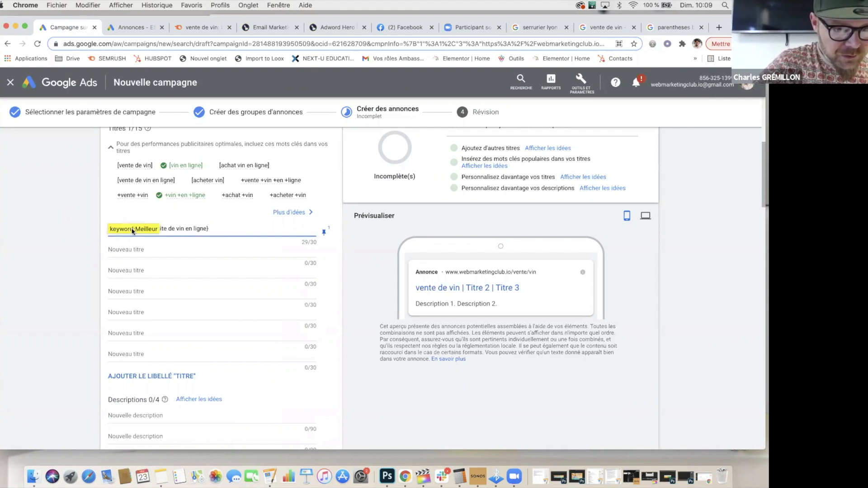
{"action": "left_click", "coordinate": [64, 257]}
{"action": "double_click", "coordinate": [544, 258]}
{"action": "left_click", "coordinate": [529, 311]}
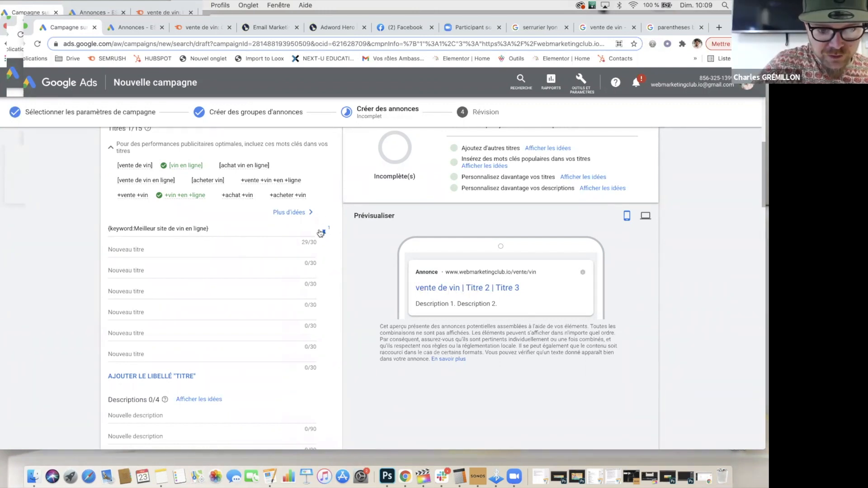
{"action": "scroll", "coordinate": [55, 232], "scroll_direction": "up", "scroll_amount": 1}
{"action": "scroll", "coordinate": [55, 229], "scroll_direction": "up", "scroll_amount": 5}
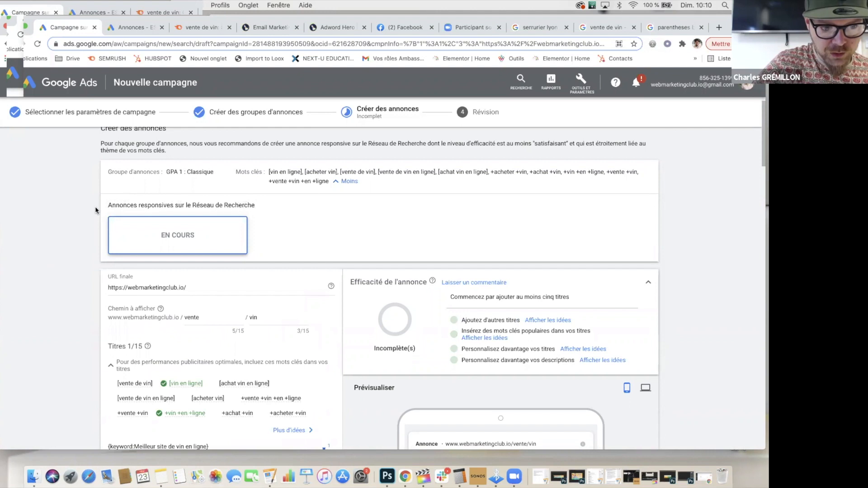
{"action": "scroll", "coordinate": [54, 295], "scroll_direction": "down", "scroll_amount": 3}
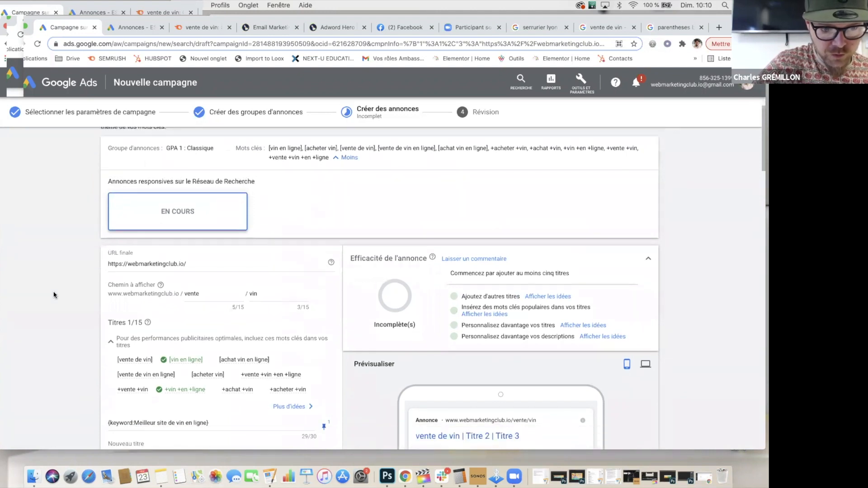
{"action": "scroll", "coordinate": [54, 295], "scroll_direction": "down", "scroll_amount": 2}
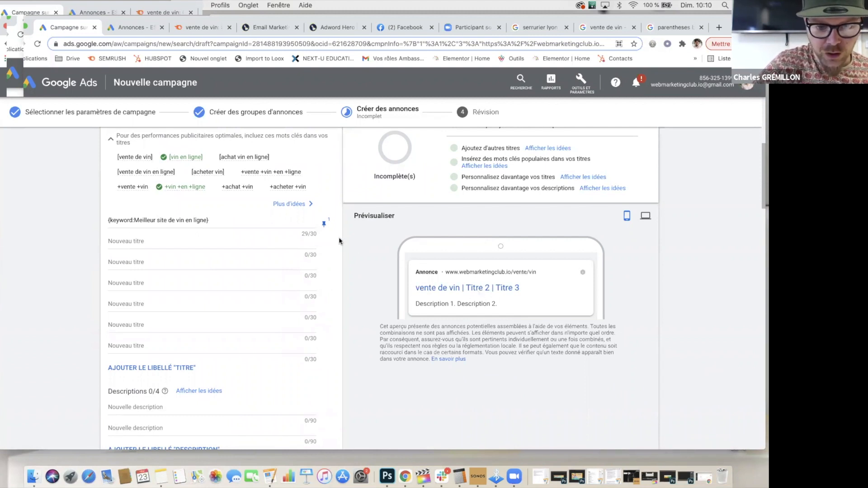
Try pinning the first title to position 2, and pin it back to position 1.
{"action": "left_click", "coordinate": [323, 224]}
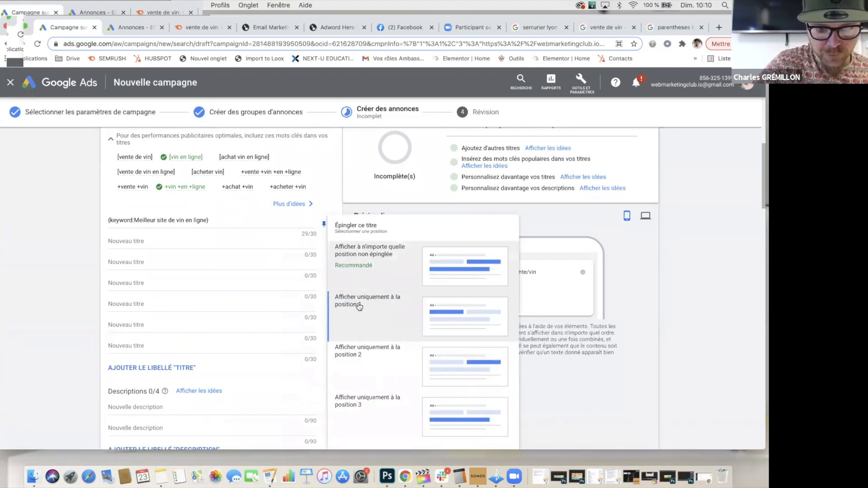
{"action": "left_click", "coordinate": [367, 363]}
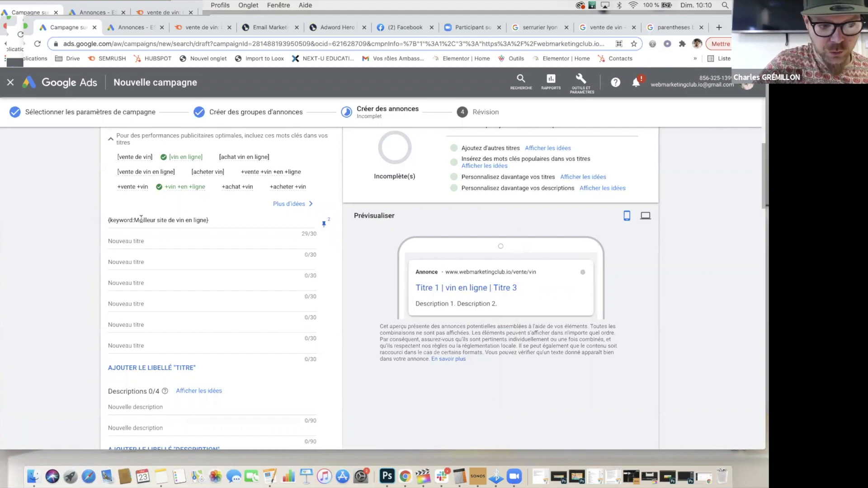
{"action": "left_click", "coordinate": [325, 225]}
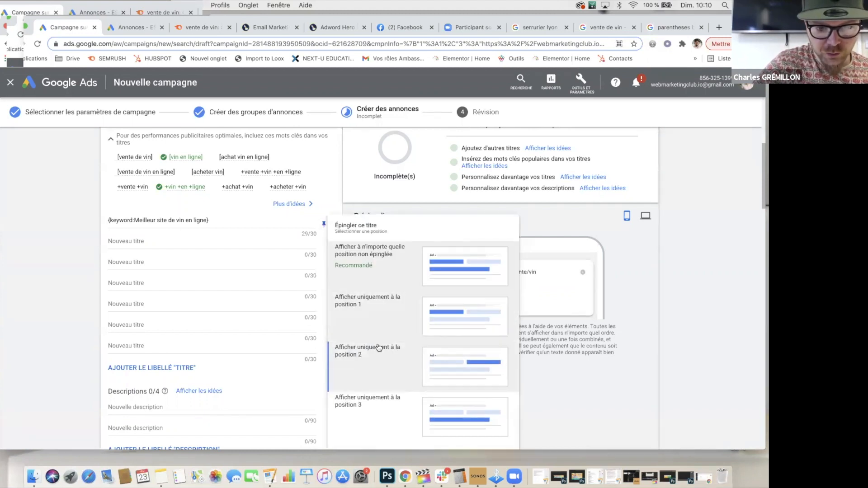
{"action": "left_click", "coordinate": [364, 307]}
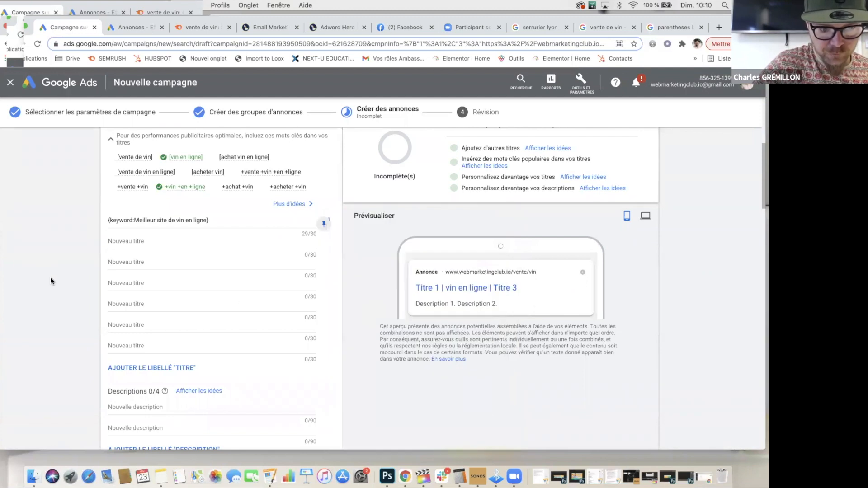
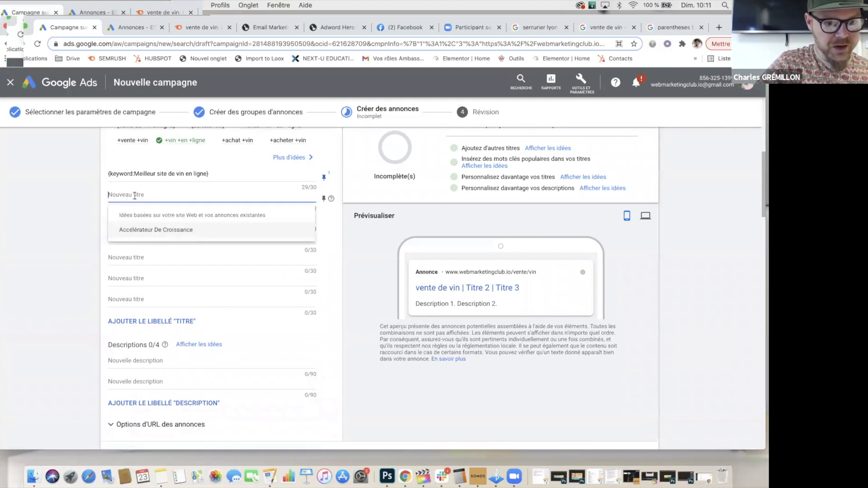
Read the Vosproducteurs.fr landing page's headline, rating and key figures for second-title ideas, and return to the Google Ads campaign.
{"action": "left_click", "coordinate": [63, 226]}
{"action": "left_click", "coordinate": [144, 195]}
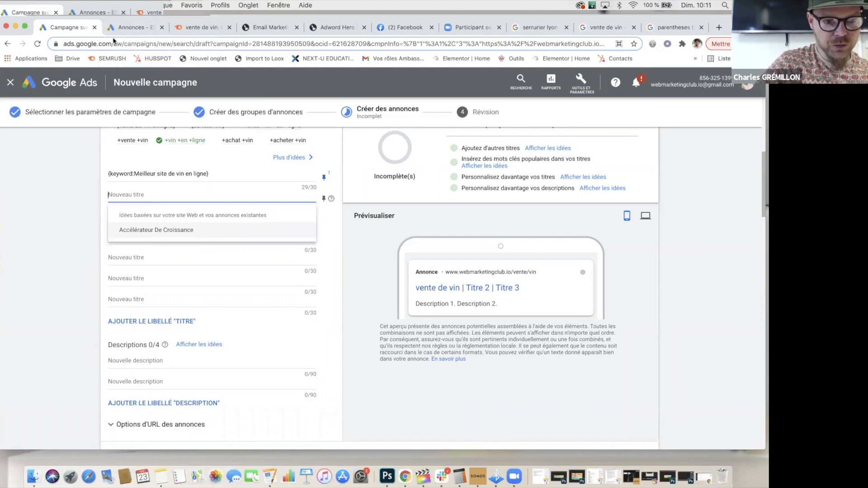
{"action": "left_click_drag", "start_coordinate": [160, 16], "coordinate": [160, 56]}
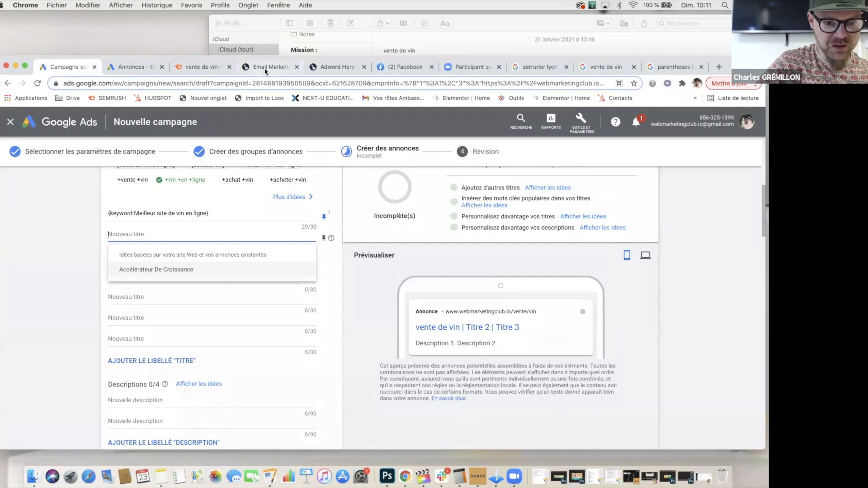
{"action": "left_click", "coordinate": [265, 67]}
{"action": "scroll", "coordinate": [87, 339], "scroll_direction": "down", "scroll_amount": 1}
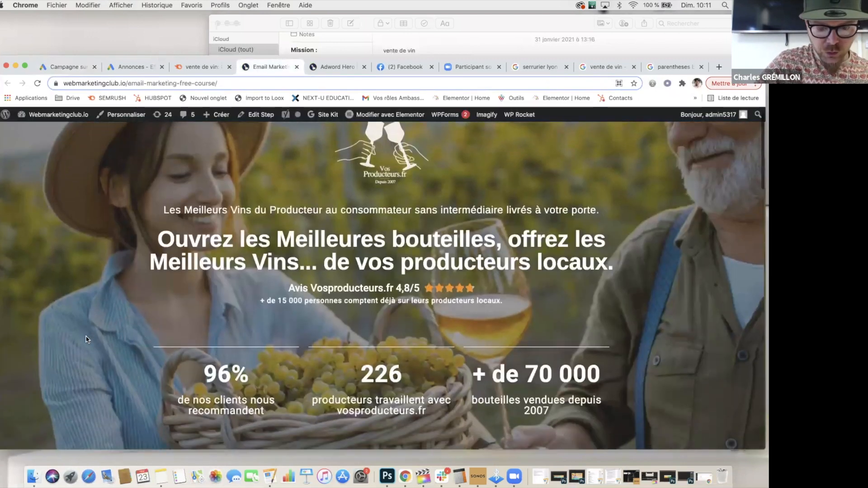
{"action": "scroll", "coordinate": [88, 339], "scroll_direction": "down", "scroll_amount": 2}
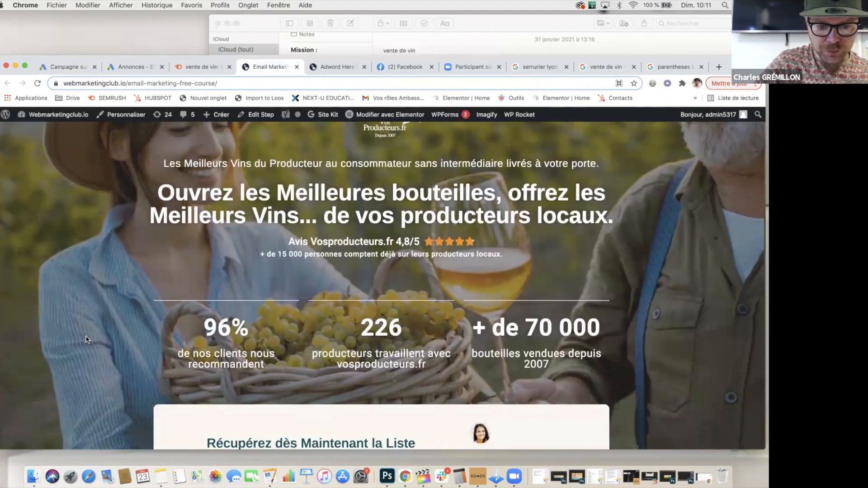
{"action": "scroll", "coordinate": [87, 339], "scroll_direction": "down", "scroll_amount": 2}
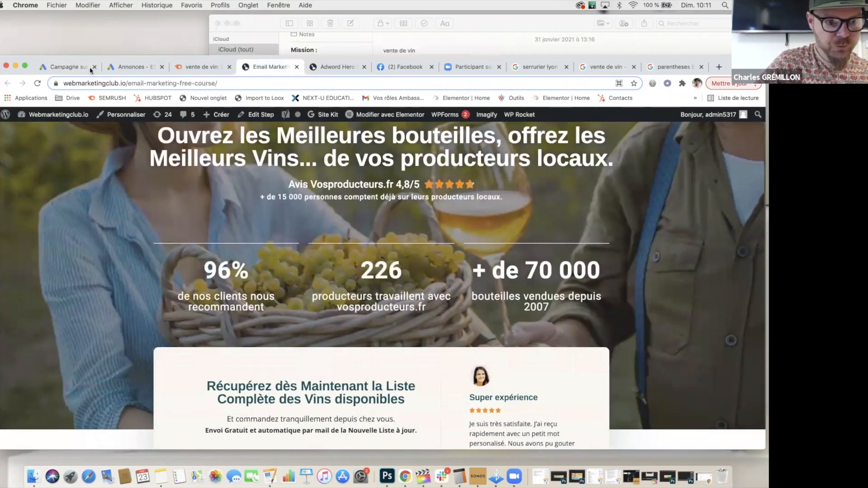
{"action": "left_click_drag", "start_coordinate": [94, 56], "coordinate": [95, 12]}
{"action": "left_click", "coordinate": [72, 21]}
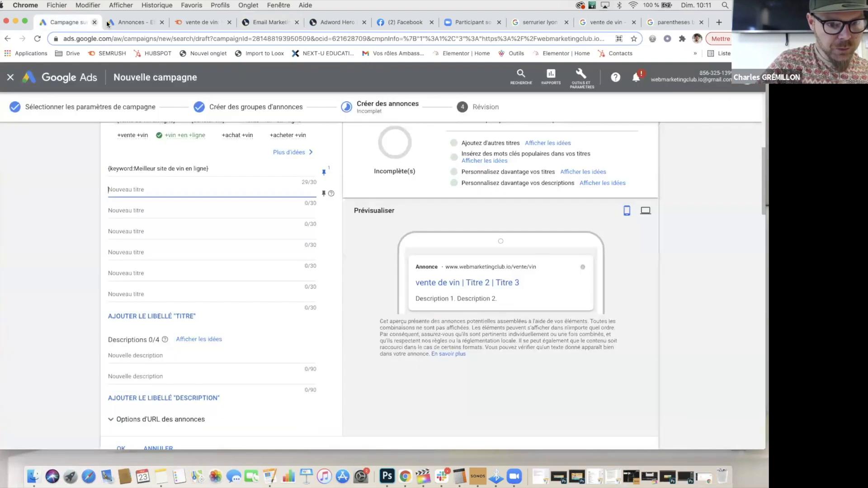
Enter "96% de clients satisfaits" as the ad's second title and "Commandez maintenant" as its third title.
{"action": "type", "text": "96"}
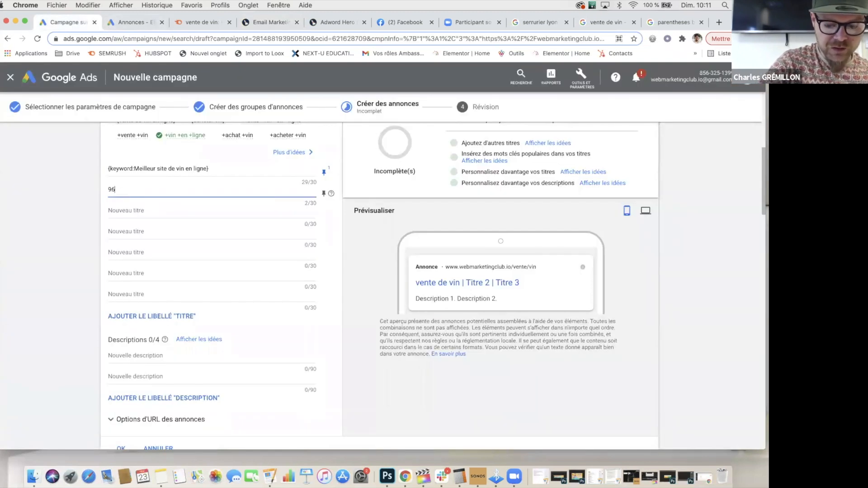
{"action": "type", "text": "% de clients satisfaits"}
{"action": "left_click", "coordinate": [73, 215]}
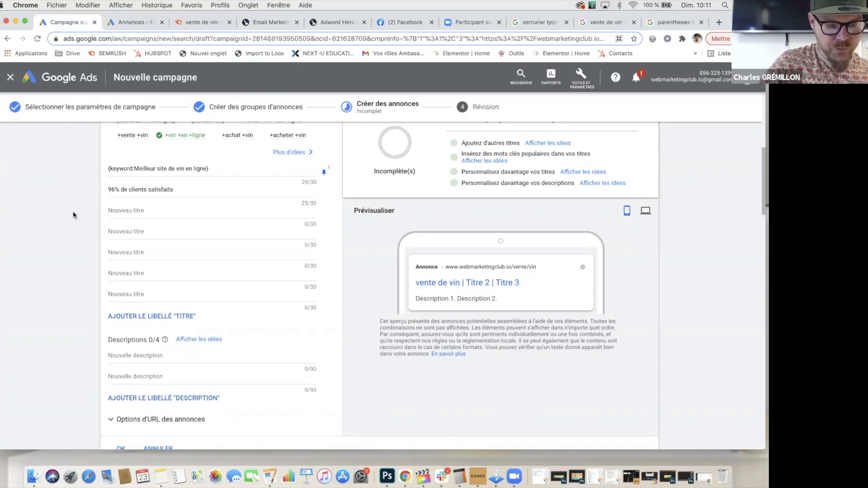
{"action": "left_click", "coordinate": [136, 209]}
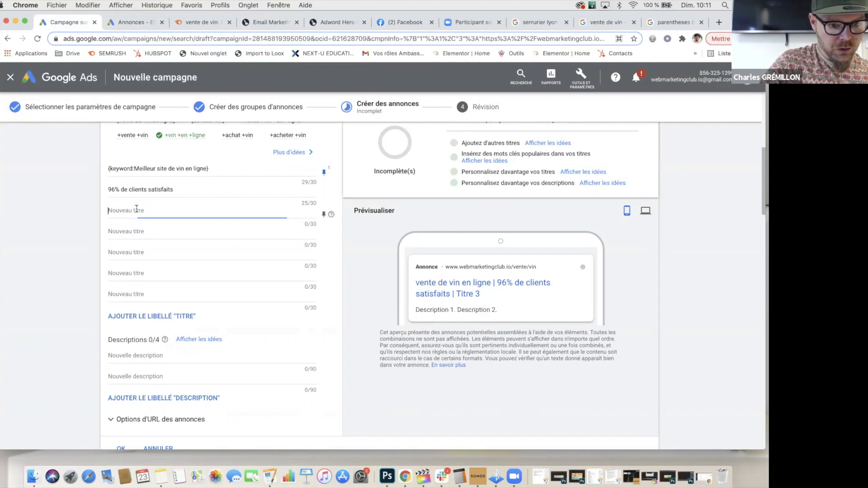
{"action": "type", "text": "Comm"}
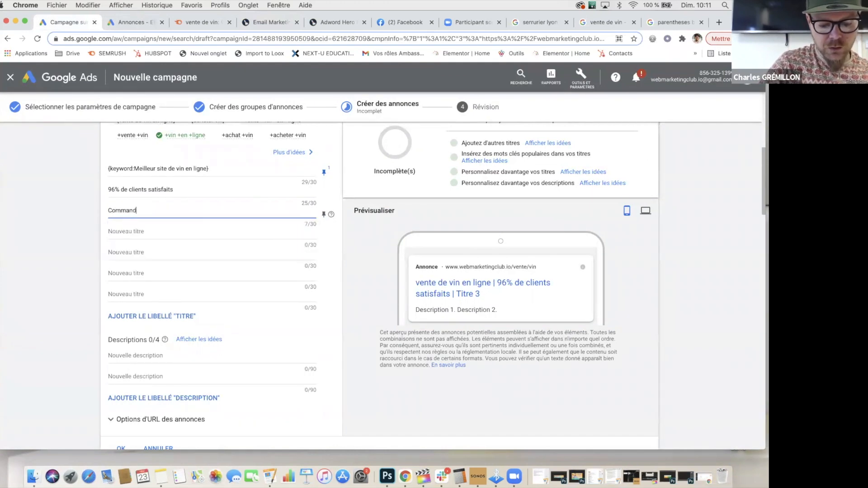
{"action": "type", "text": "and"}
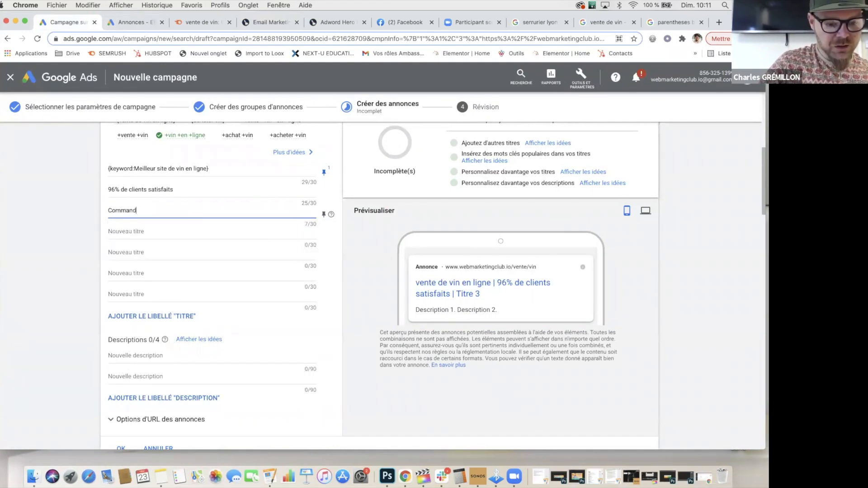
{"action": "type", "text": "ez maintenant"}
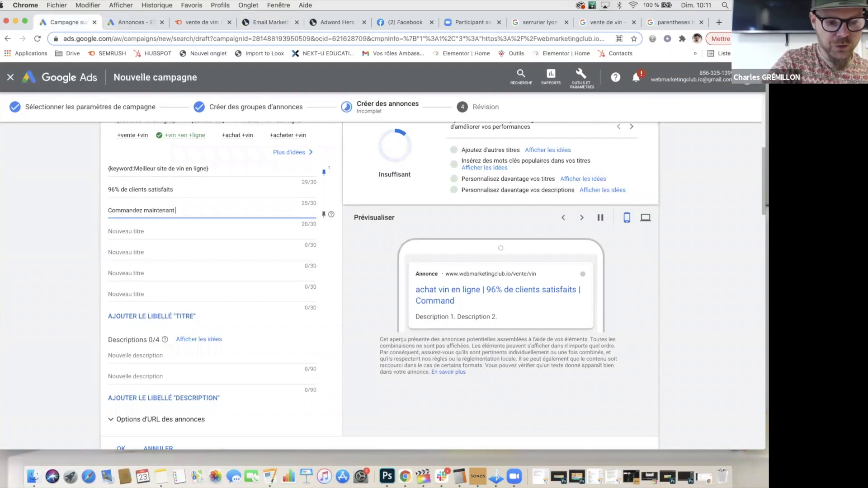
{"action": "left_click", "coordinate": [30, 239]}
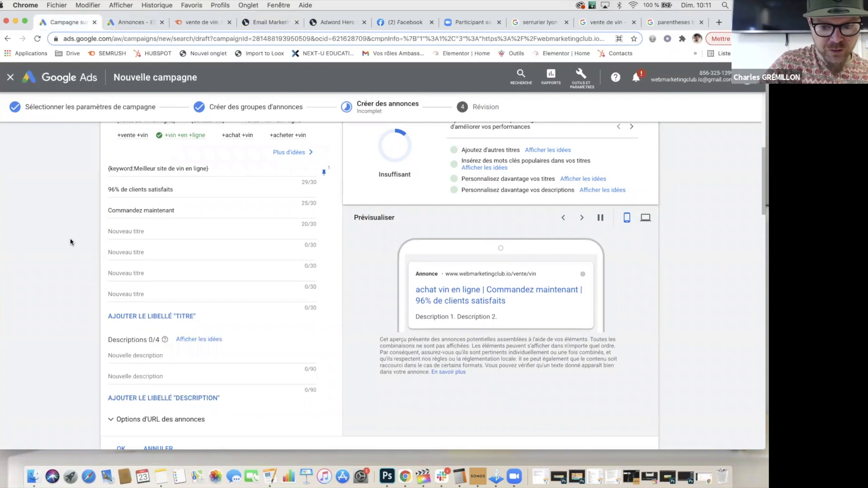
Pin the ad's second title to position 2 and its third title to position 3.
{"action": "left_click", "coordinate": [324, 194]}
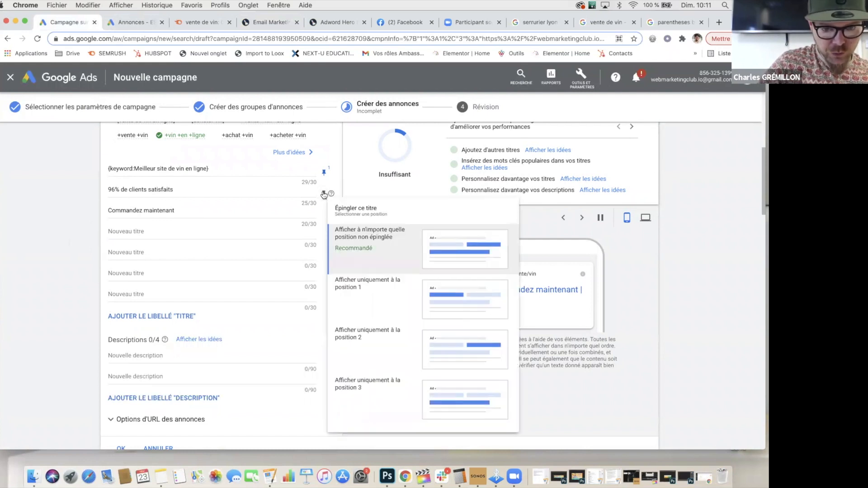
{"action": "left_click", "coordinate": [356, 335]}
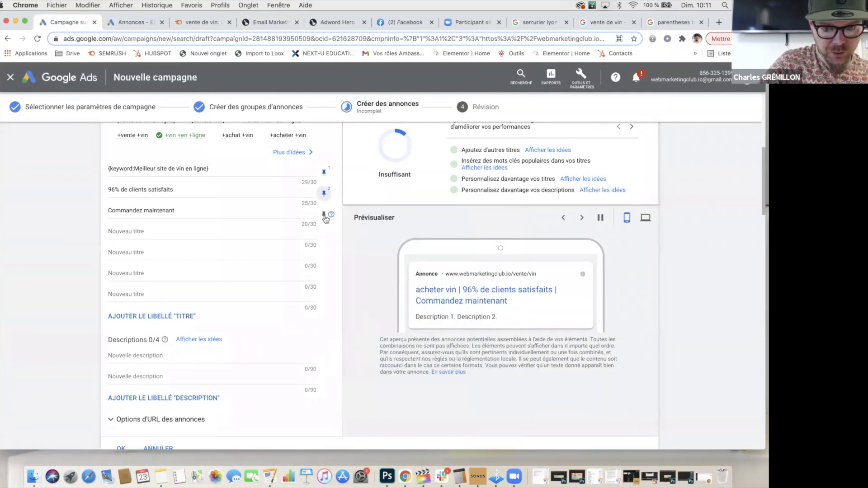
{"action": "left_click", "coordinate": [324, 216]}
{"action": "left_click", "coordinate": [361, 402]}
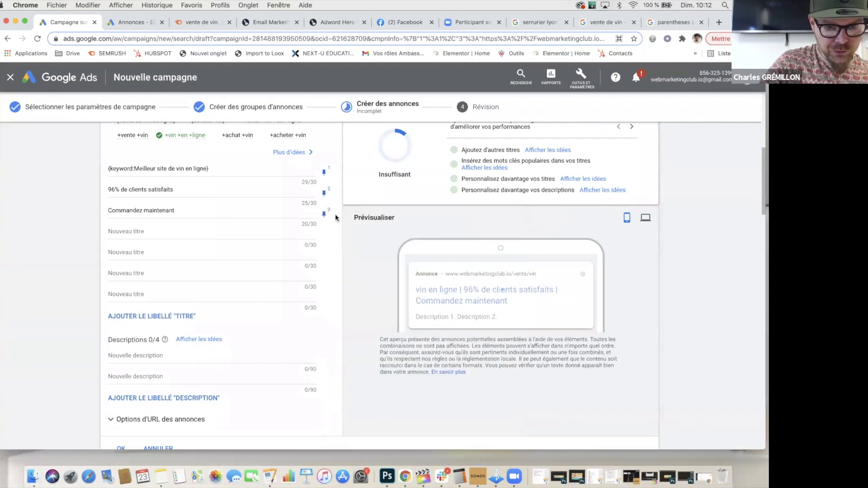
{"action": "left_click", "coordinate": [130, 234]}
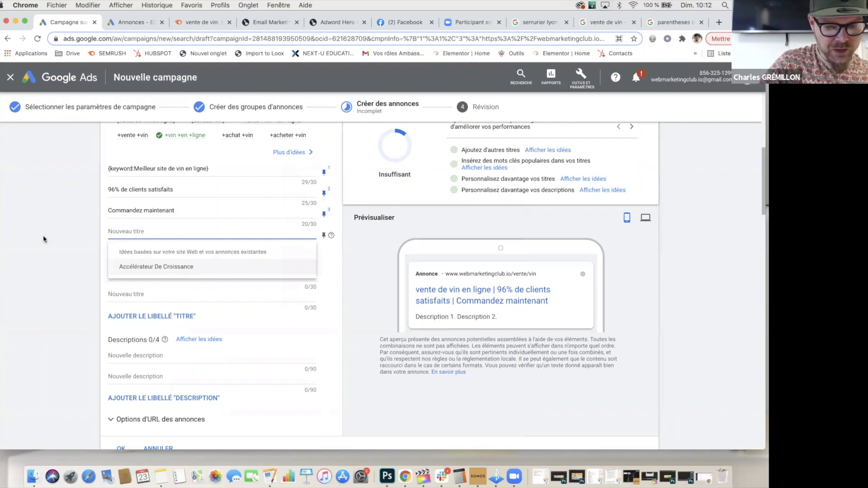
{"action": "left_click", "coordinate": [64, 252]}
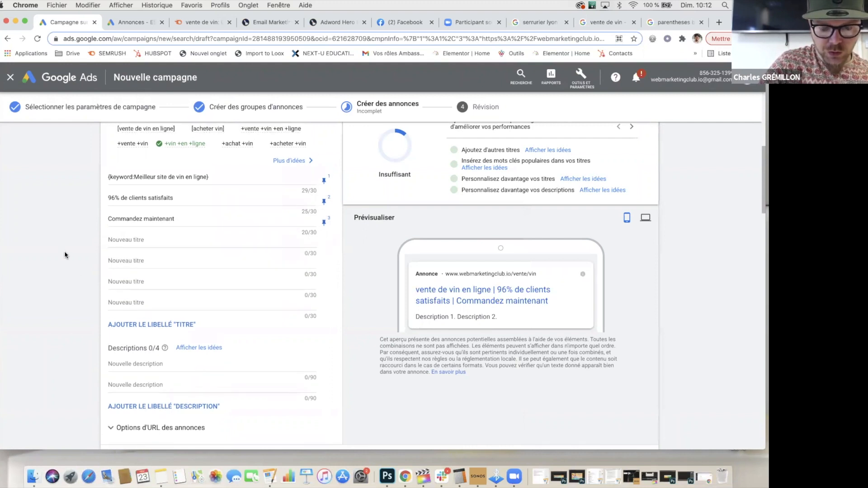
{"action": "left_click", "coordinate": [135, 240]}
{"action": "left_click", "coordinate": [72, 227]}
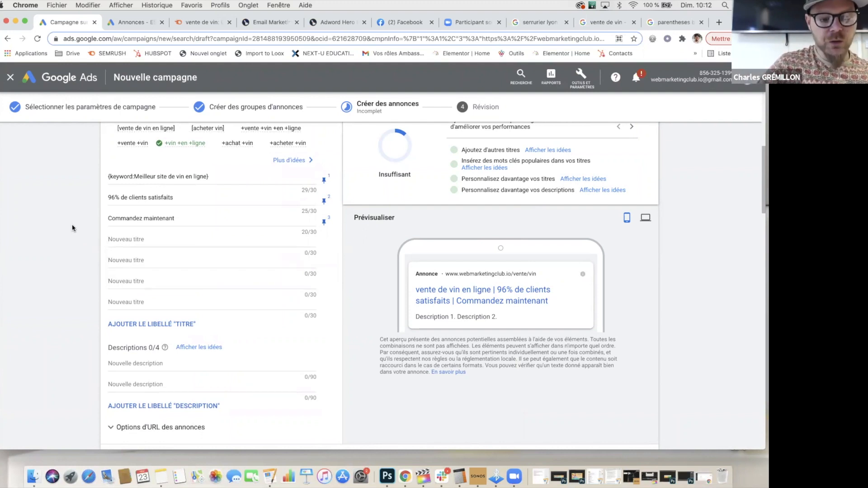
Copy "Selection vins de Charente" from the "vente de vin" note in Notes and replace the ad's second title with it in Chrome.
{"action": "left_click", "coordinate": [161, 474]}
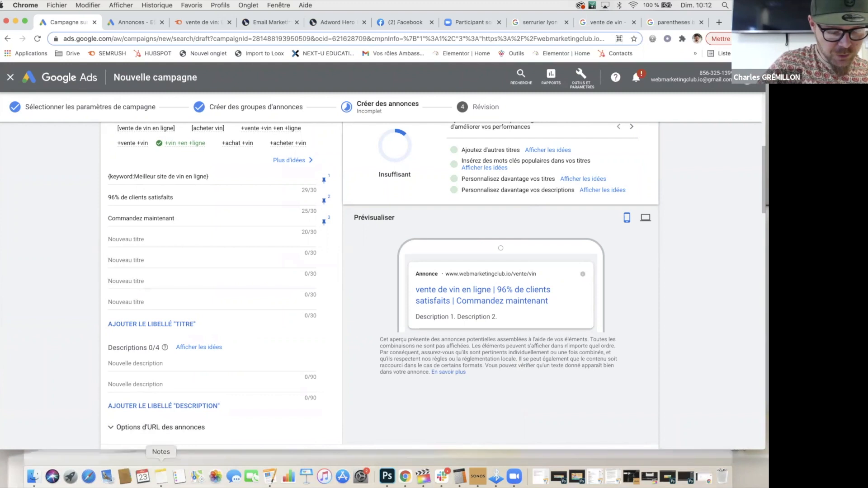
{"action": "scroll", "coordinate": [578, 274], "scroll_direction": "down", "scroll_amount": 10}
{"action": "left_click", "coordinate": [607, 366]}
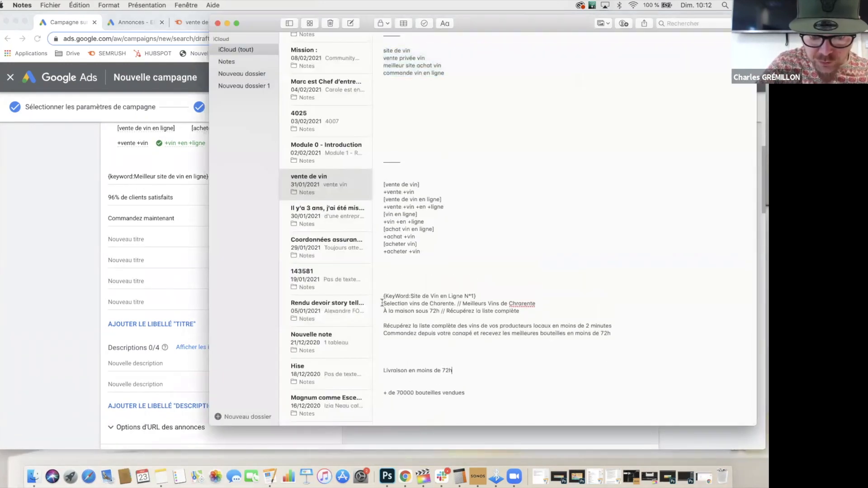
{"action": "left_click_drag", "start_coordinate": [453, 303], "coordinate": [381, 304]}
{"action": "key", "text": "super+c"}
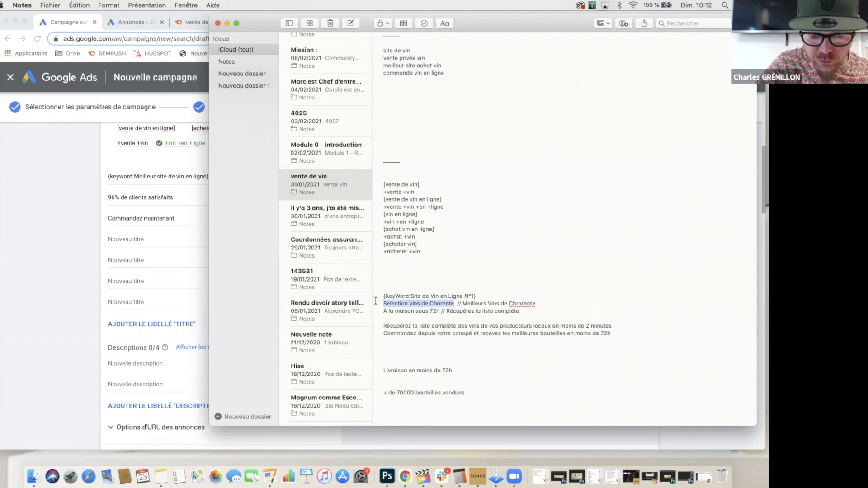
{"action": "left_click", "coordinate": [61, 253]}
{"action": "scroll", "coordinate": [61, 255], "scroll_direction": "up", "scroll_amount": 2}
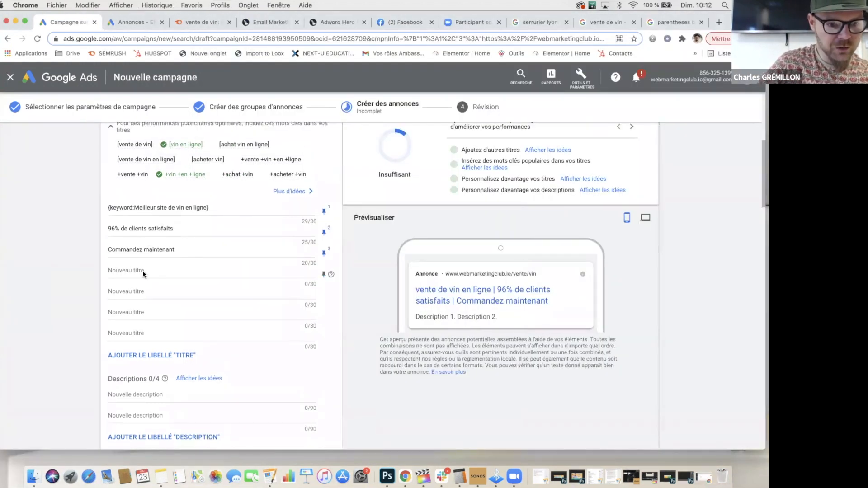
{"action": "triple_click", "coordinate": [150, 227]}
{"action": "key", "text": "super+v"}
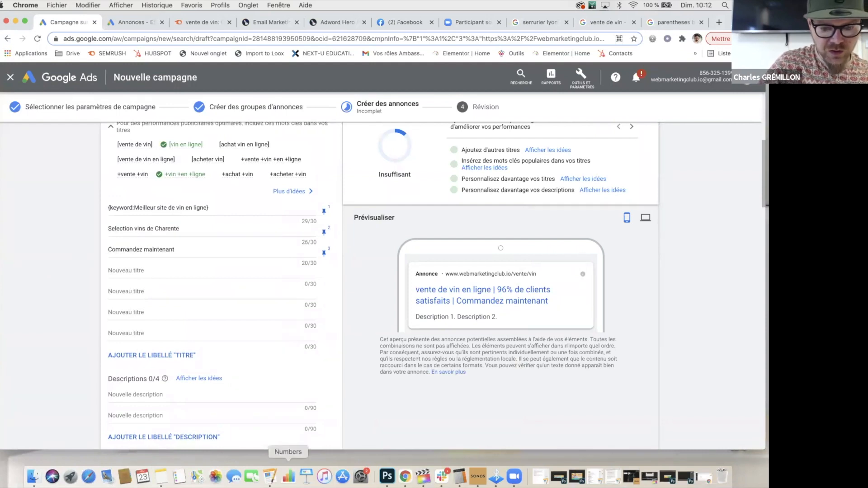
Copy "Récupérez la liste complète" from the note in Notes and replace the ad's third title with it in Chrome.
{"action": "left_click", "coordinate": [161, 477]}
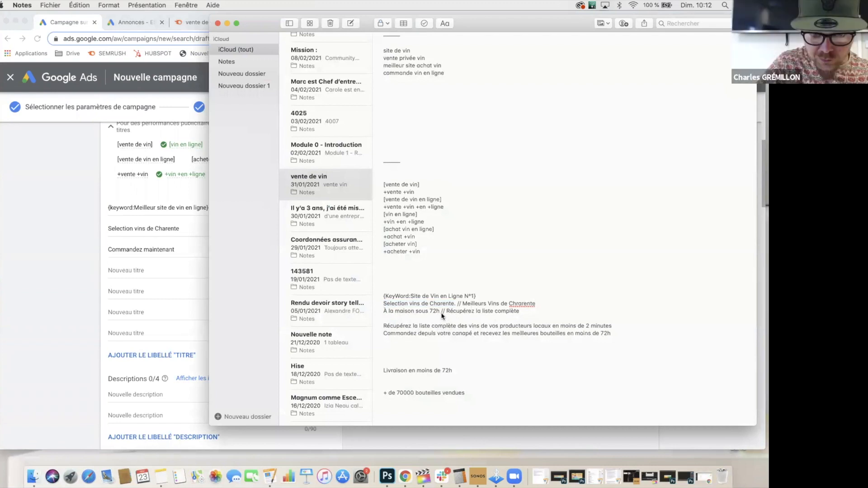
{"action": "left_click_drag", "start_coordinate": [524, 313], "coordinate": [449, 314]}
{"action": "key", "text": "super+c"}
{"action": "left_click", "coordinate": [45, 280]}
{"action": "left_click", "coordinate": [143, 251]}
{"action": "left_click_drag", "start_coordinate": [143, 251], "coordinate": [52, 256]}
{"action": "key", "text": "super+v"}
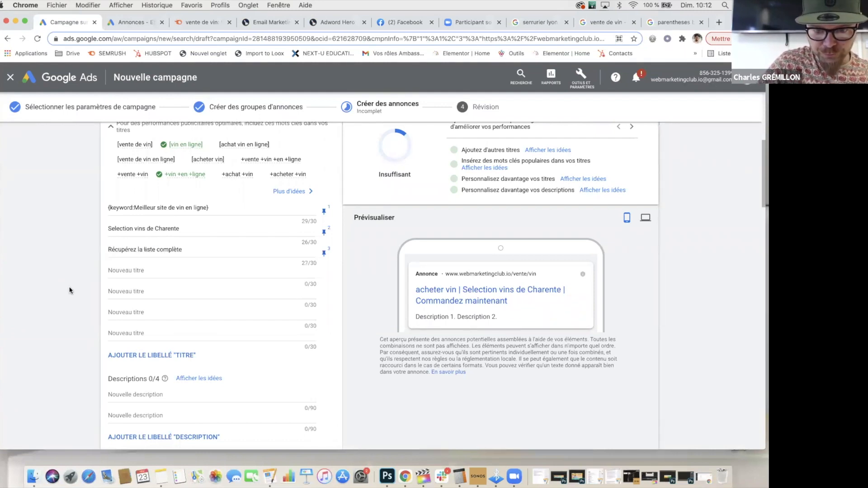
Copy "Meilleurs Vins de Chrarente" from the note in Notes and add it as the ad's fourth title in Chrome.
{"action": "scroll", "coordinate": [69, 294], "scroll_direction": "down", "scroll_amount": 1}
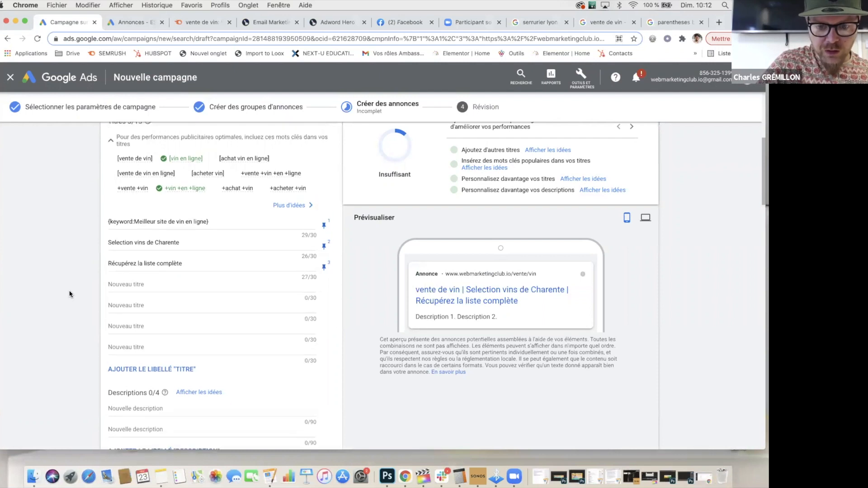
{"action": "scroll", "coordinate": [51, 232], "scroll_direction": "up", "scroll_amount": 10}
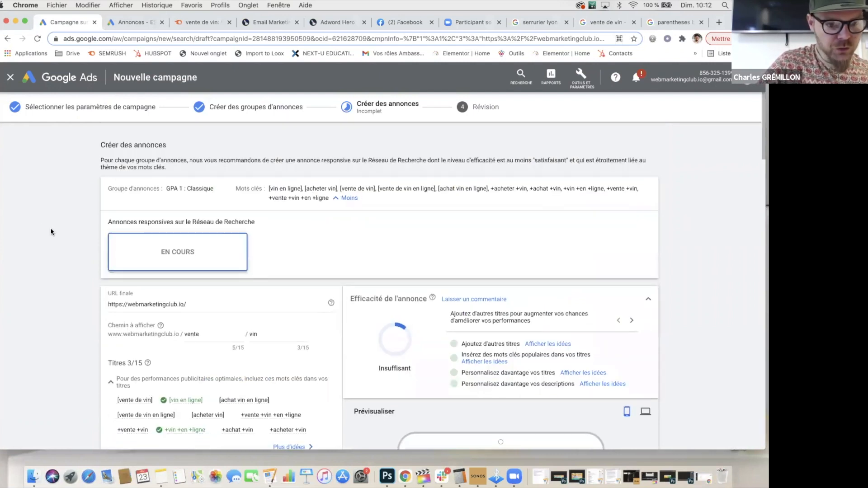
{"action": "scroll", "coordinate": [44, 315], "scroll_direction": "down", "scroll_amount": 10}
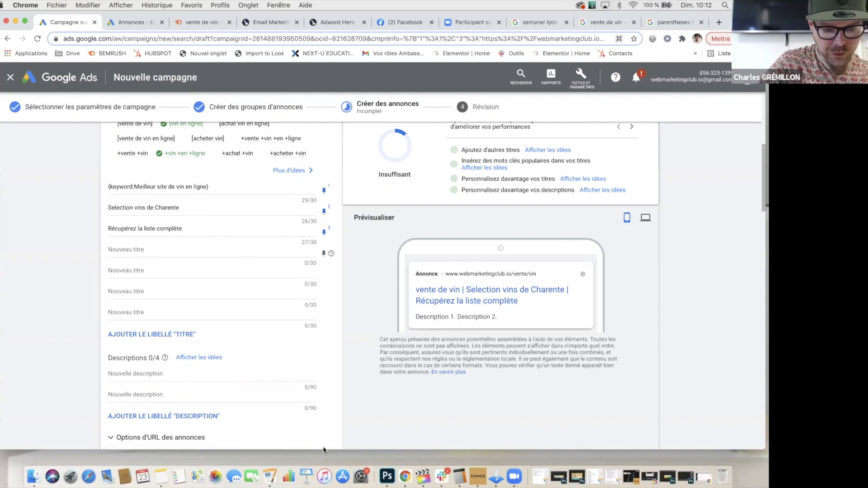
{"action": "left_click", "coordinate": [161, 476]}
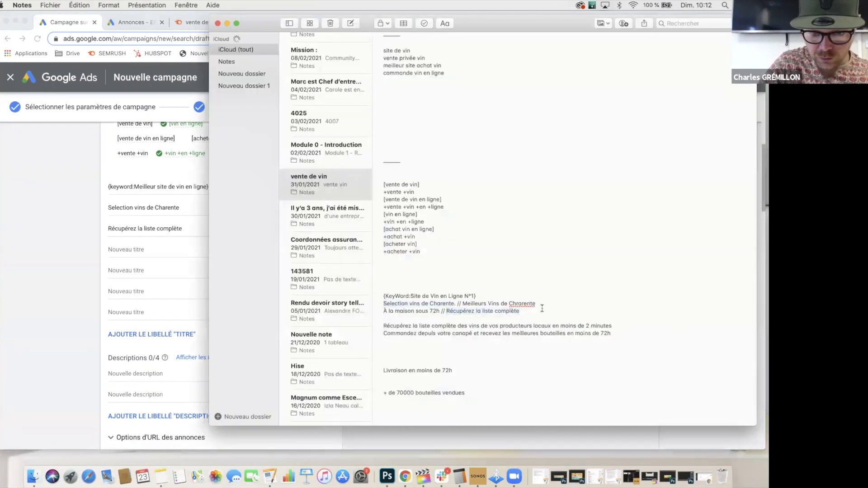
{"action": "left_click_drag", "start_coordinate": [535, 304], "coordinate": [463, 304]}
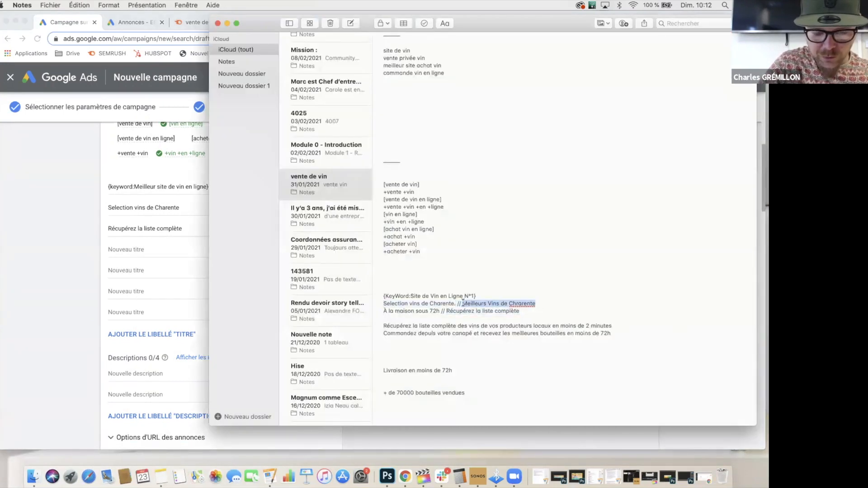
{"action": "key", "text": "super+c"}
{"action": "left_click", "coordinate": [90, 317]}
{"action": "key", "text": "super+v"}
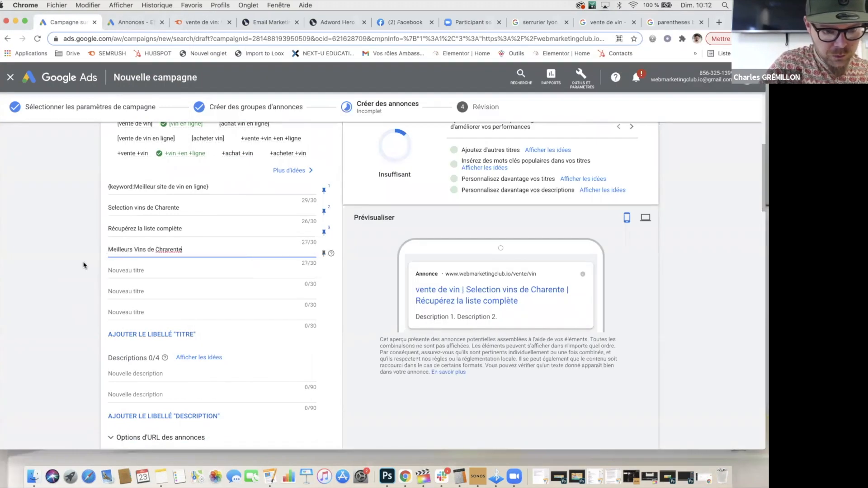
Copy "À la maison sous 72h" from the note in Notes and add it as the ad's fifth title in Chrome.
{"action": "left_click", "coordinate": [161, 476]}
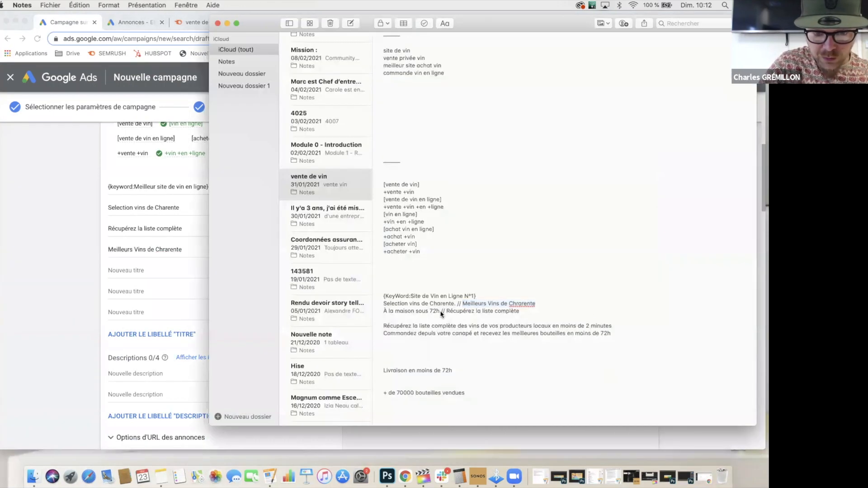
{"action": "left_click_drag", "start_coordinate": [439, 311], "coordinate": [383, 311]}
{"action": "key", "text": "super+Right"}
{"action": "left_click_drag", "start_coordinate": [440, 311], "coordinate": [383, 314]}
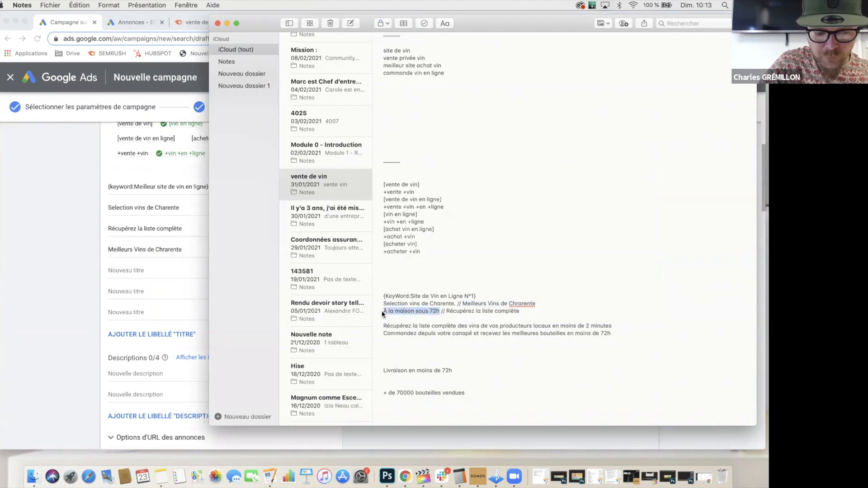
{"action": "left_click", "coordinate": [66, 262]}
{"action": "key", "text": "Tab"}
{"action": "key", "text": "super+v"}
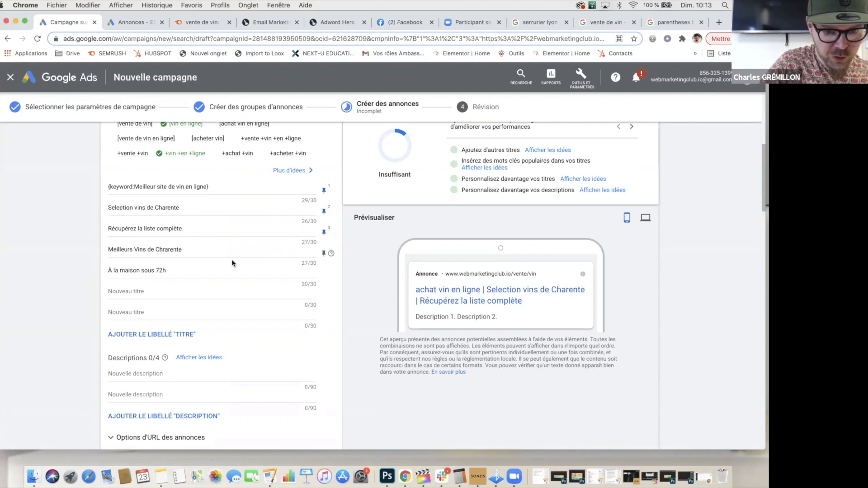
Pin "Meilleurs Vins de Chrarente" to position 2 and "À la maison sous 72h" to position 3.
{"action": "left_click", "coordinate": [324, 254]}
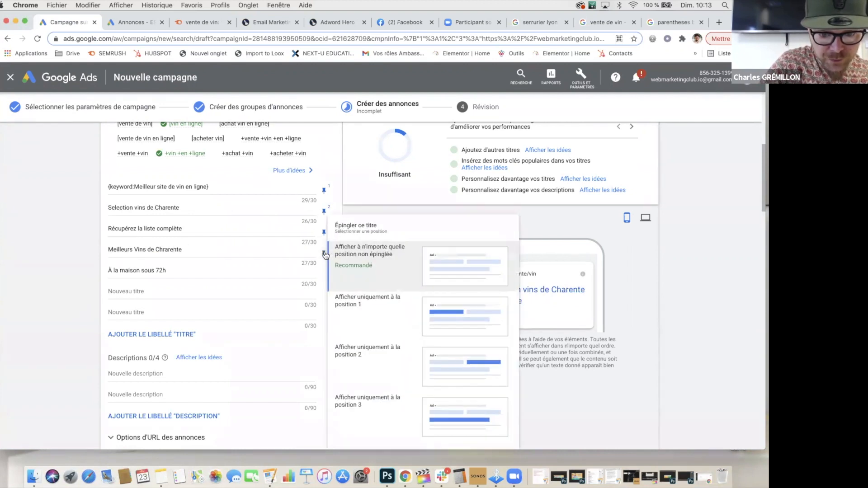
{"action": "left_click", "coordinate": [364, 359]}
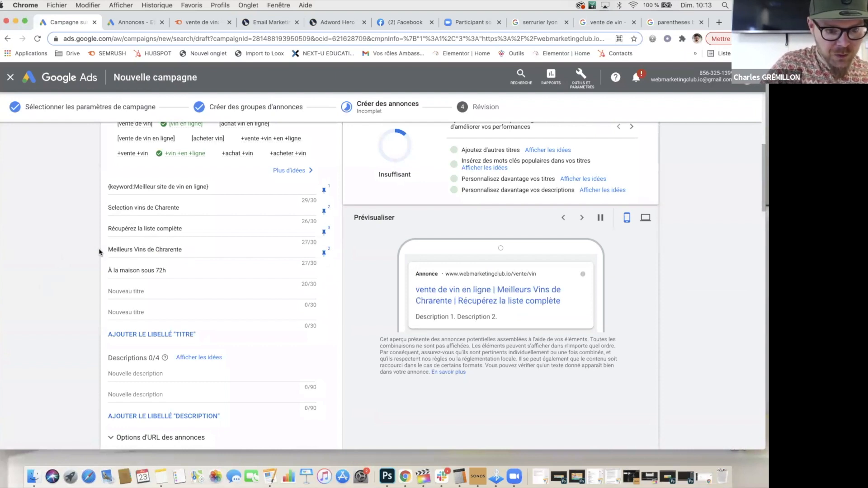
{"action": "left_click", "coordinate": [324, 274]}
{"action": "left_click", "coordinate": [350, 245]}
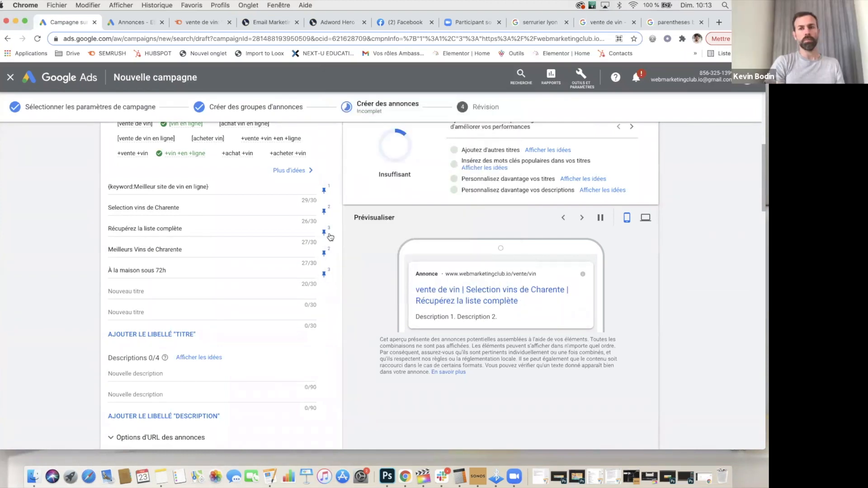
{"action": "scroll", "coordinate": [75, 289], "scroll_direction": "down", "scroll_amount": 1}
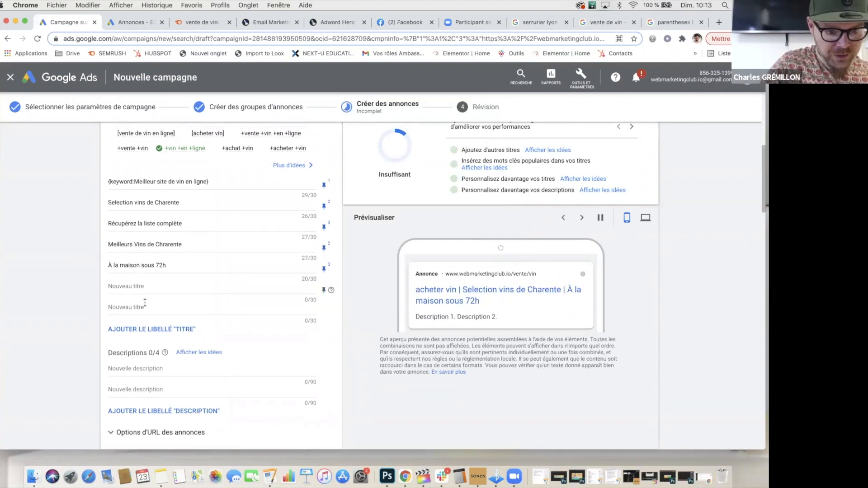
{"action": "scroll", "coordinate": [87, 338], "scroll_direction": "down", "scroll_amount": 3}
{"action": "left_click", "coordinate": [150, 310]}
{"action": "left_click", "coordinate": [34, 316]}
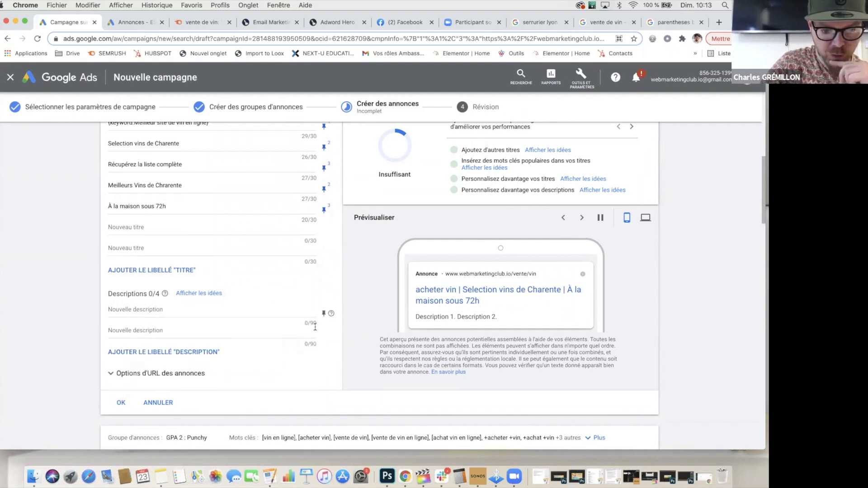
{"action": "left_click", "coordinate": [169, 309]}
{"action": "left_click", "coordinate": [34, 312]}
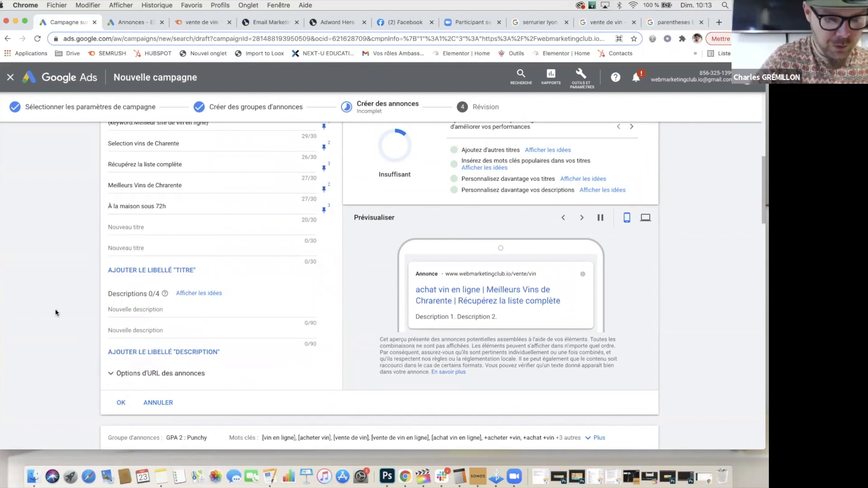
Enter the Classique ad's first description "Récupérez la liste complète des vins et regardez tranquillement depuis votre canapé." and correct its misspelled words.
{"action": "left_click", "coordinate": [108, 309]}
{"action": "type", "text": "Récuperez la liste complète des vins et rega"}
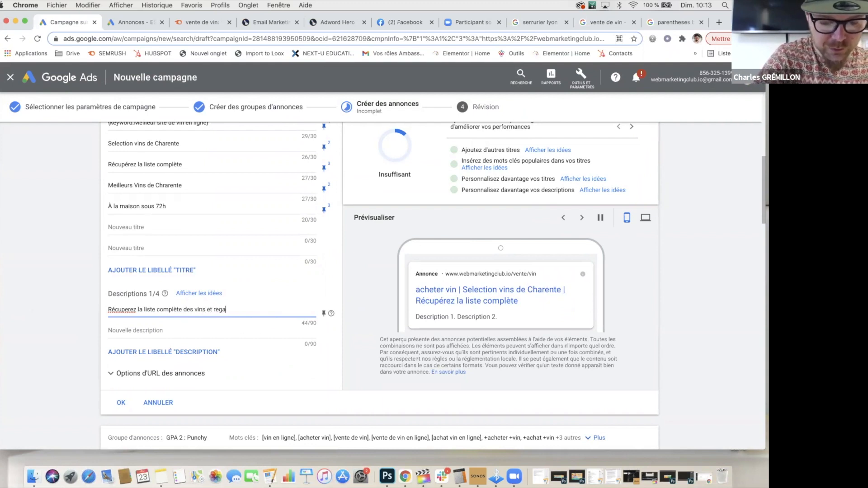
{"action": "type", "text": "z tranquillemùent depuis votre canapé."}
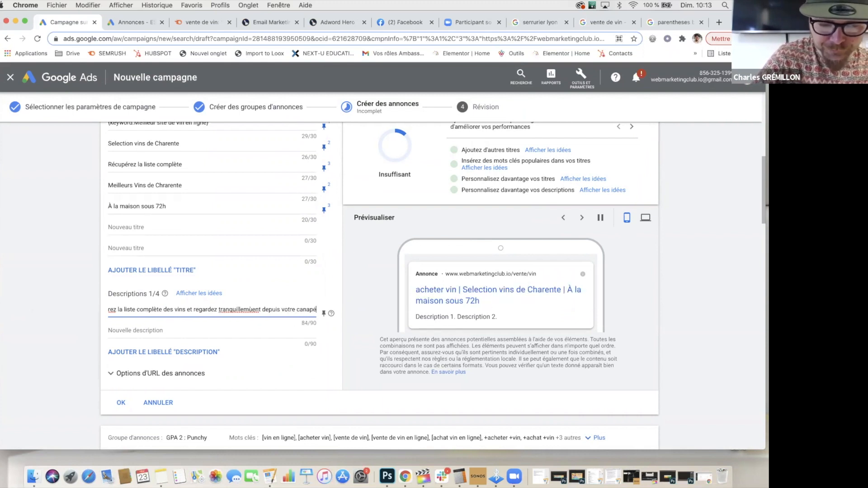
{"action": "right_click", "coordinate": [235, 311]}
{"action": "left_click", "coordinate": [267, 315]}
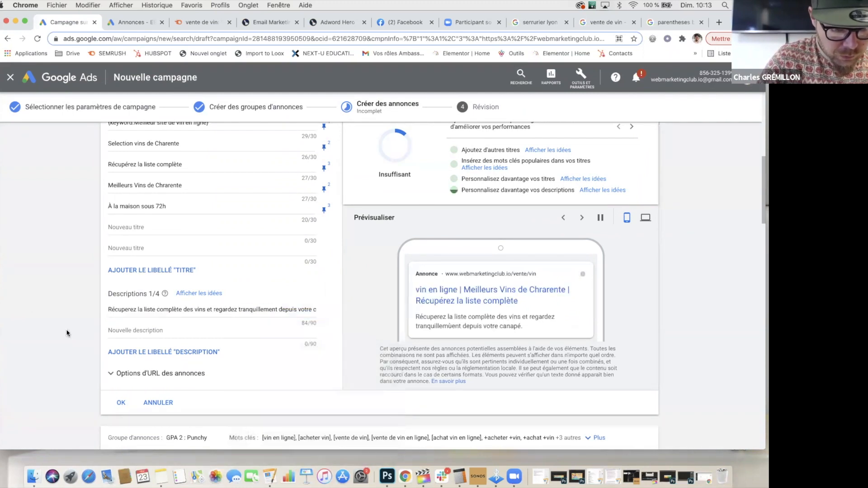
{"action": "right_click", "coordinate": [128, 311]}
{"action": "left_click", "coordinate": [141, 300]}
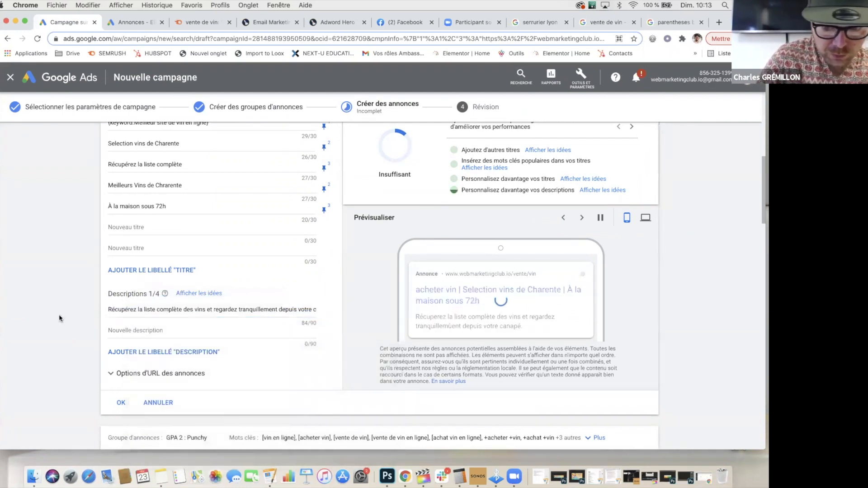
Add the second description "Une selection des meilleurs vins de Charente. Livraison sous 72h devant votre porte." and correct its misspelled word.
{"action": "left_click", "coordinate": [184, 330]}
{"action": "type", "text": "Une selection des me"}
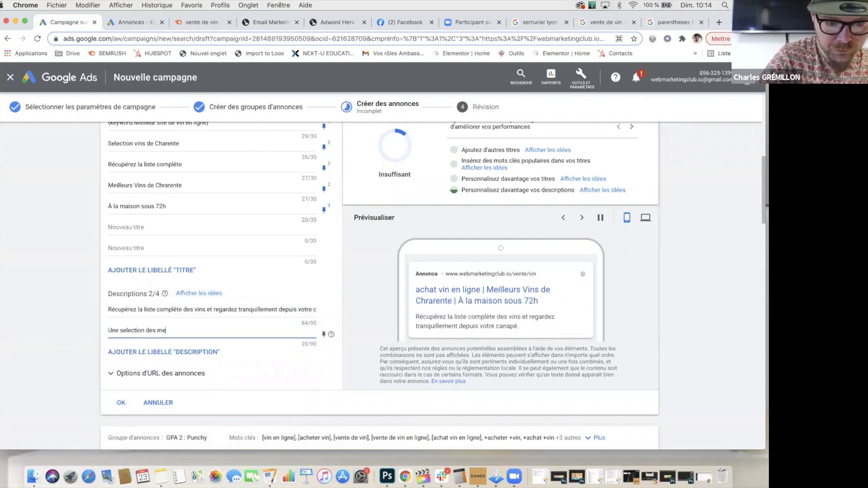
{"action": "type", "text": "illeurs vins de Charente."}
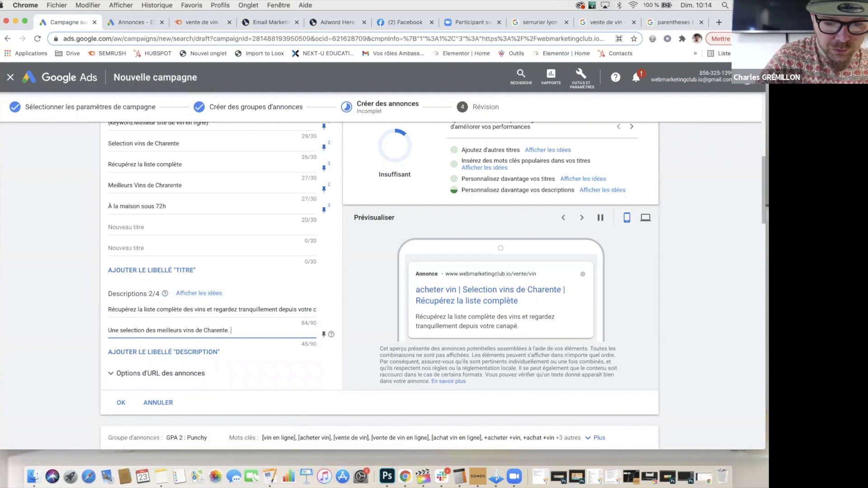
{"action": "type", "text": " LIvrasion sous 72"}
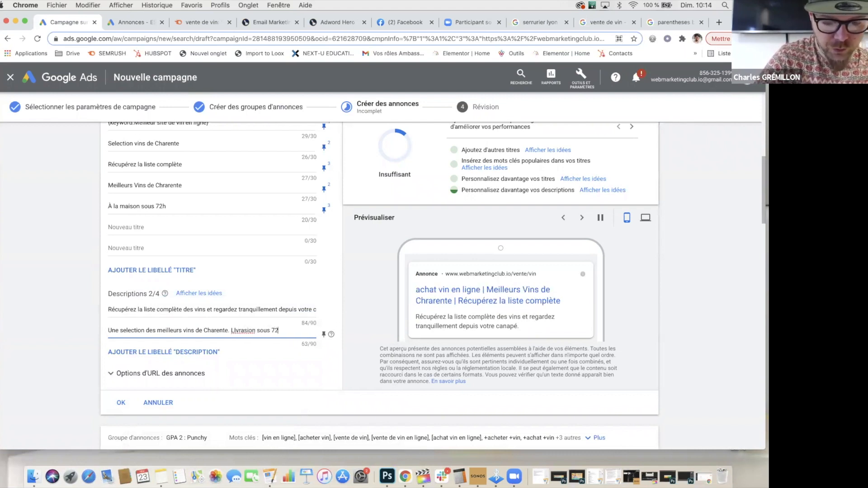
{"action": "type", "text": "h devant votre porte."}
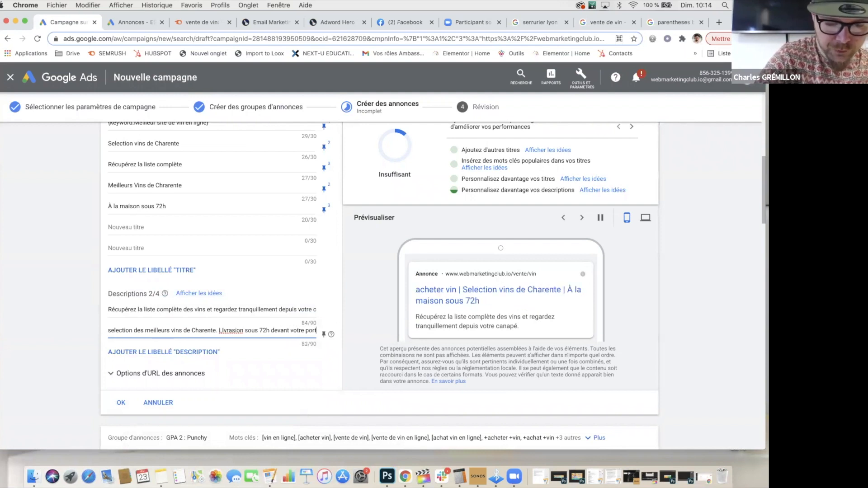
{"action": "right_click", "coordinate": [225, 330]}
{"action": "left_click", "coordinate": [244, 317]}
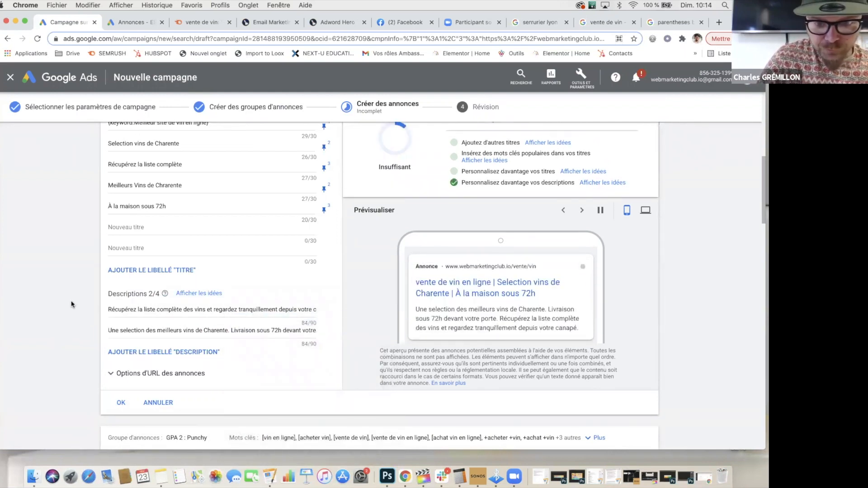
Review the Classique ad's display path, titles, pin positions and descriptions together with its ad preview.
{"action": "scroll", "coordinate": [71, 304], "scroll_direction": "up", "scroll_amount": 4}
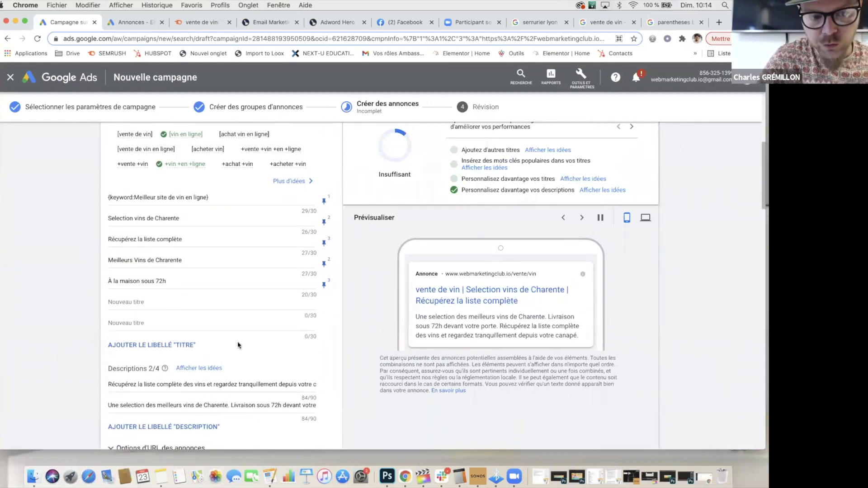
{"action": "scroll", "coordinate": [57, 303], "scroll_direction": "up", "scroll_amount": 5}
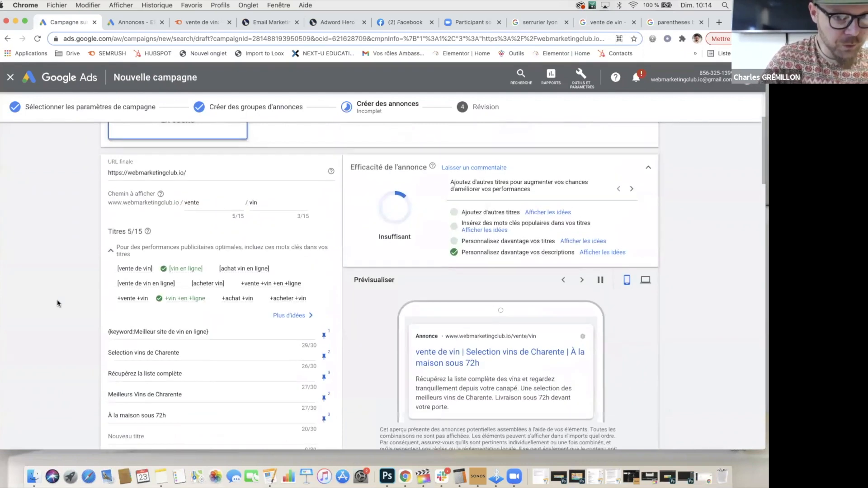
{"action": "scroll", "coordinate": [57, 303], "scroll_direction": "down", "scroll_amount": 5}
{"action": "scroll", "coordinate": [57, 299], "scroll_direction": "down", "scroll_amount": 2}
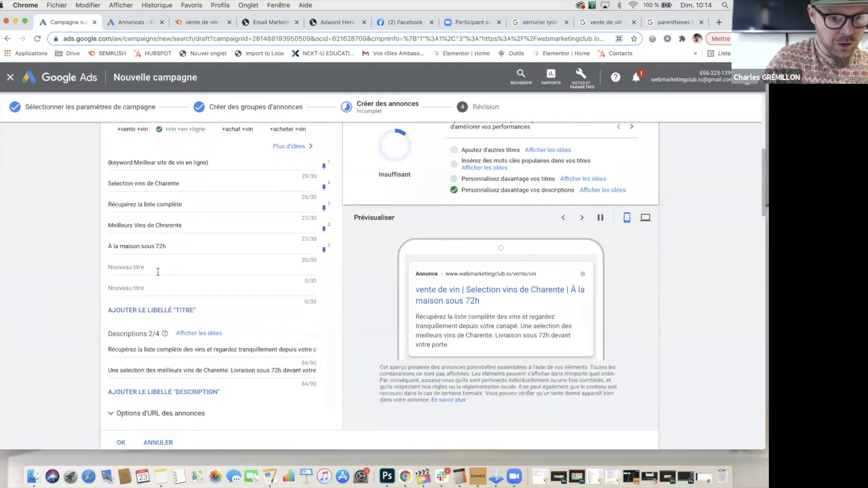
{"action": "scroll", "coordinate": [72, 314], "scroll_direction": "up", "scroll_amount": 5}
{"action": "scroll", "coordinate": [73, 314], "scroll_direction": "down", "scroll_amount": 2}
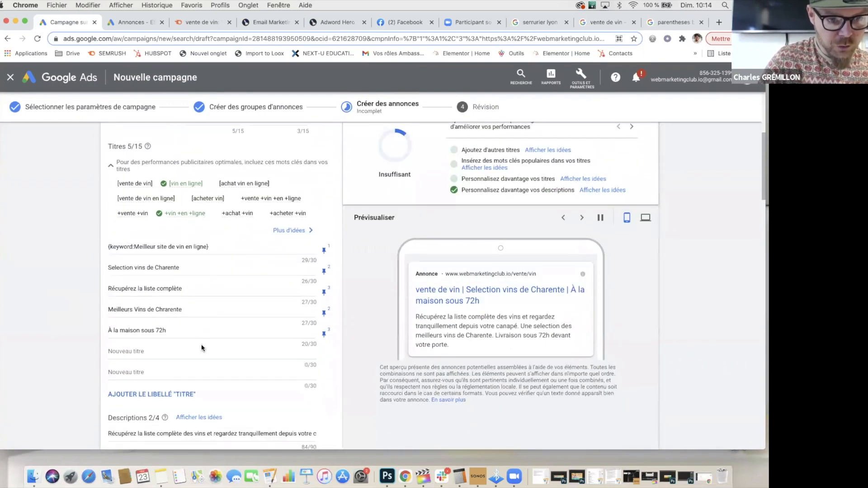
{"action": "scroll", "coordinate": [80, 248], "scroll_direction": "up", "scroll_amount": 5}
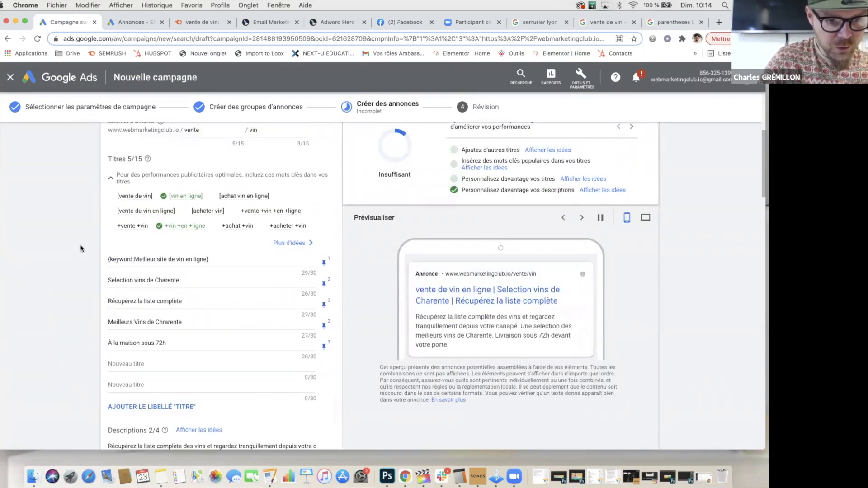
{"action": "scroll", "coordinate": [81, 248], "scroll_direction": "down", "scroll_amount": 4}
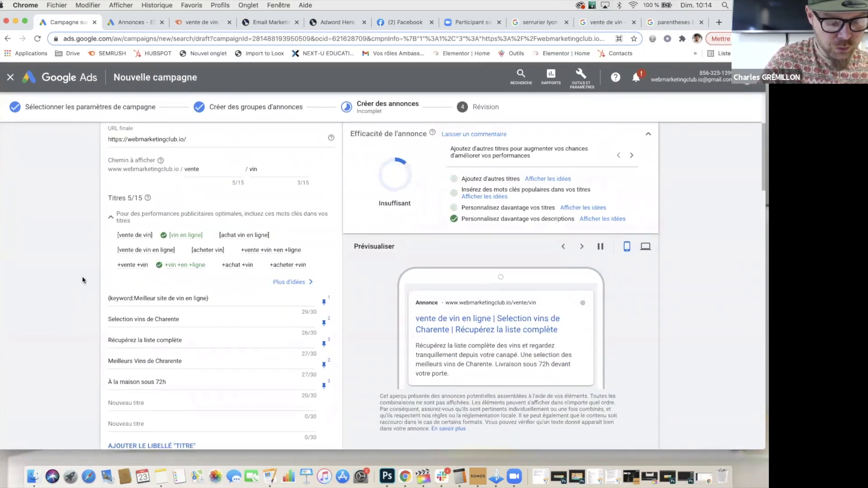
Copy the Classique ad's title "{keyword:Meilleur site de vin en ligne}" into the Punchy ad as its first title.
{"action": "scroll", "coordinate": [84, 280], "scroll_direction": "down", "scroll_amount": 10}
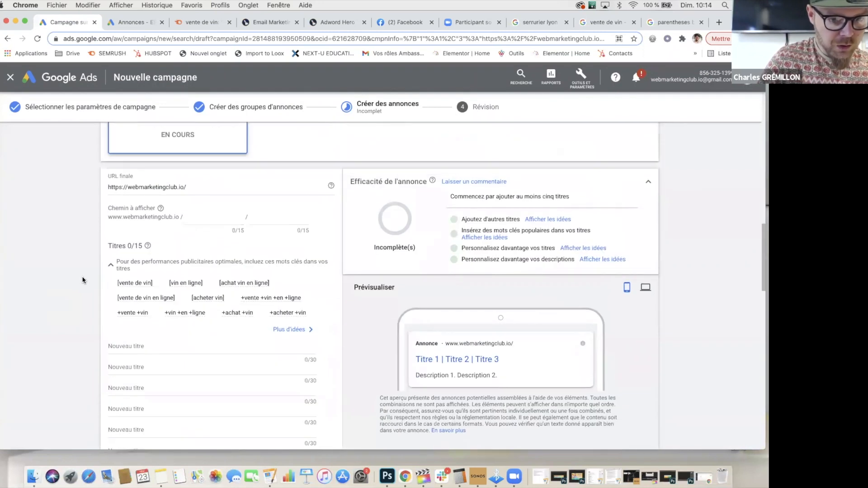
{"action": "scroll", "coordinate": [84, 280], "scroll_direction": "down", "scroll_amount": 3}
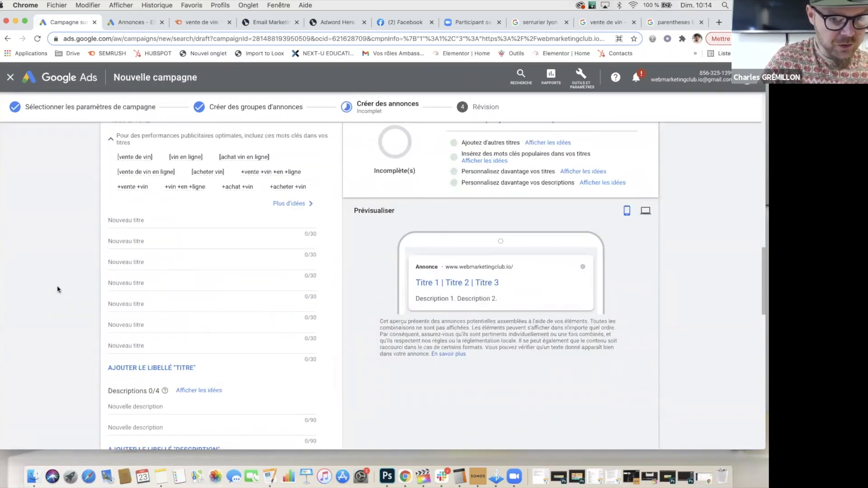
{"action": "scroll", "coordinate": [58, 289], "scroll_direction": "up", "scroll_amount": 1}
{"action": "scroll", "coordinate": [58, 290], "scroll_direction": "down", "scroll_amount": 1}
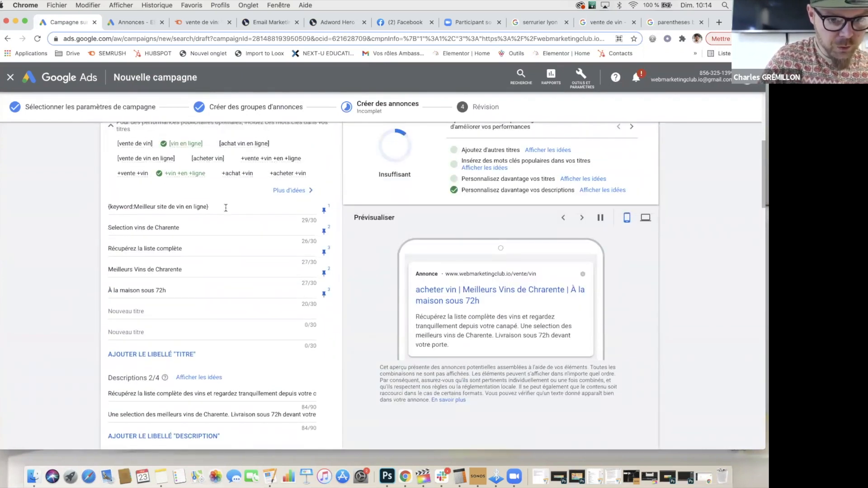
{"action": "left_click_drag", "start_coordinate": [225, 207], "coordinate": [102, 208]}
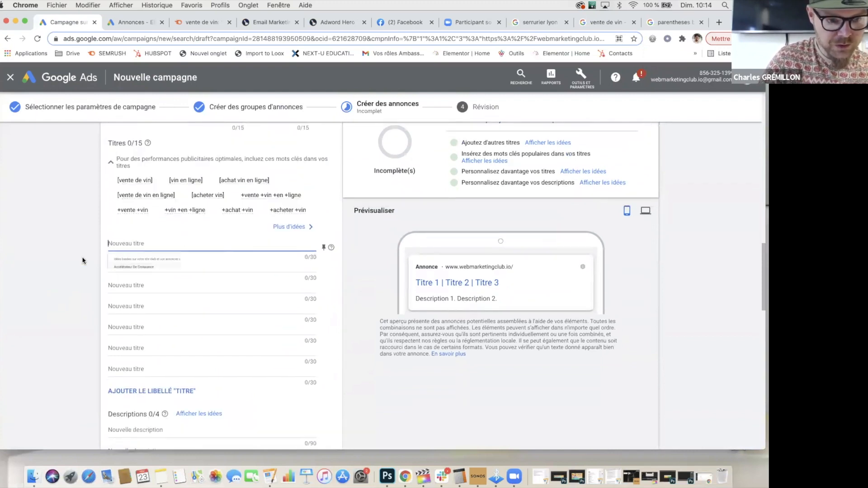
{"action": "type", "text": "{keyword:Meilleur site de vin en ligne}"}
{"action": "key", "text": "Tab"}
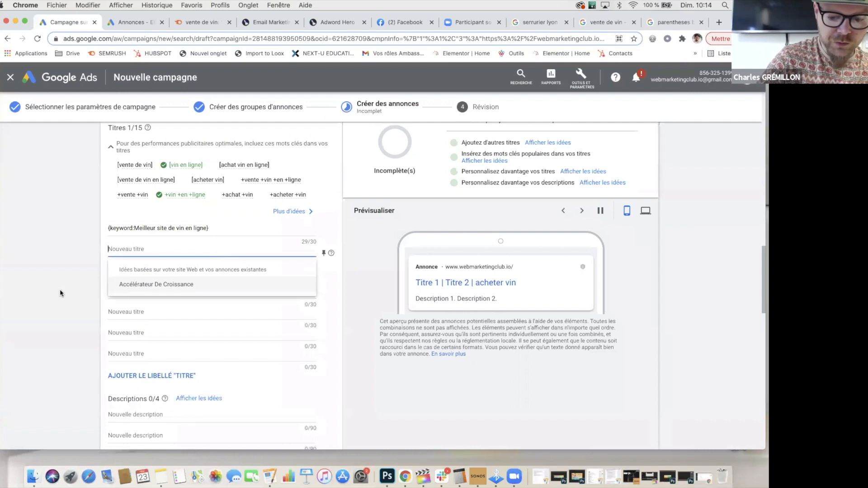
Enter "Avis clients 9,8/19 depuis 2007" as the Punchy ad's second title.
{"action": "left_click", "coordinate": [131, 22]}
{"action": "left_click", "coordinate": [68, 22]}
{"action": "type", "text": "Avis"}
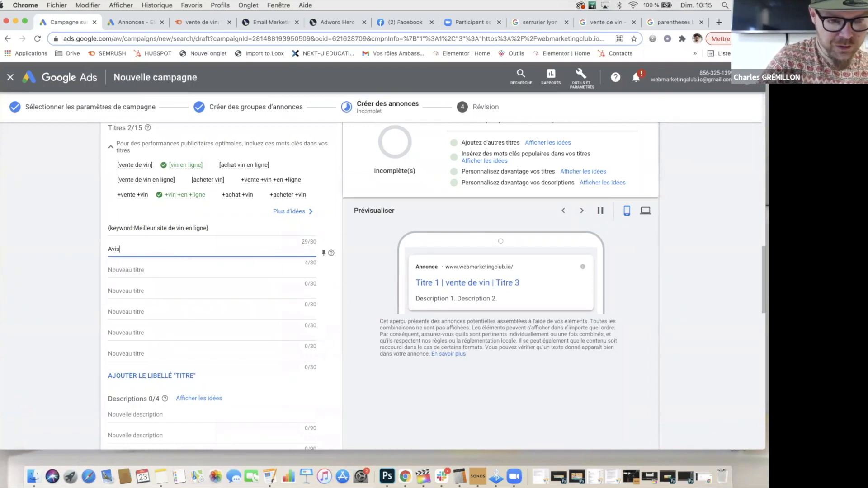
{"action": "type", "text": " clients"}
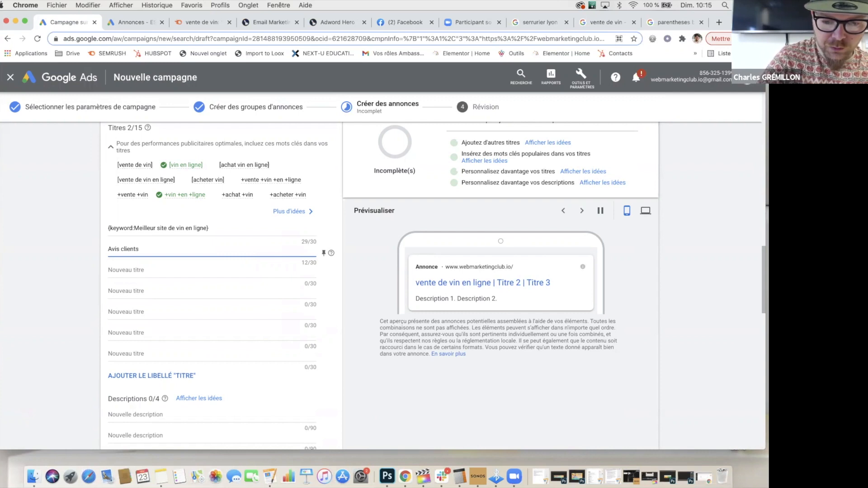
{"action": "type", "text": " 9,8/"}
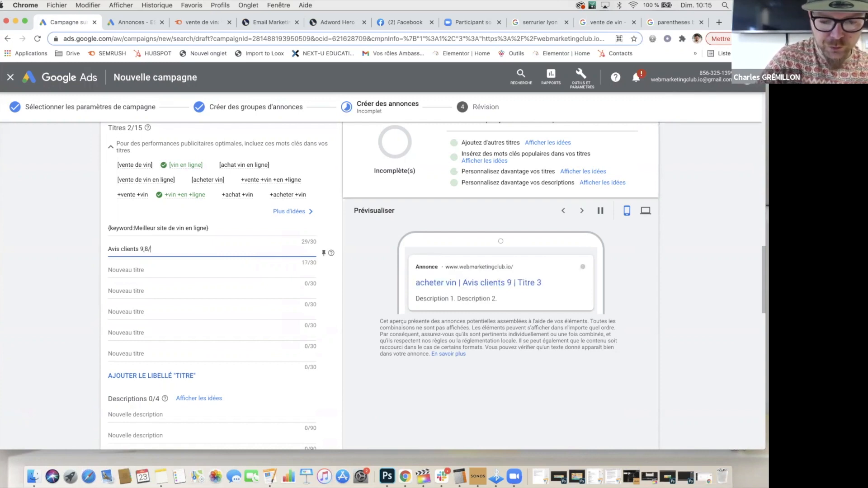
{"action": "type", "text": "19 depuis 2"}
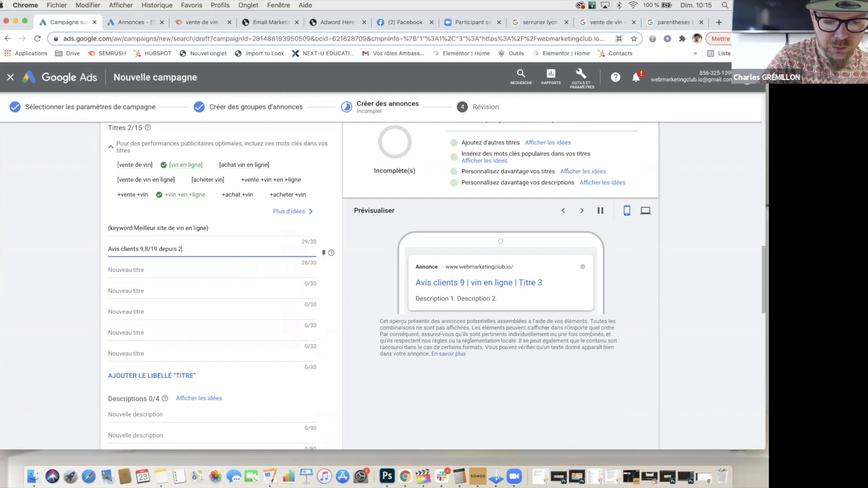
{"action": "type", "text": "007"}
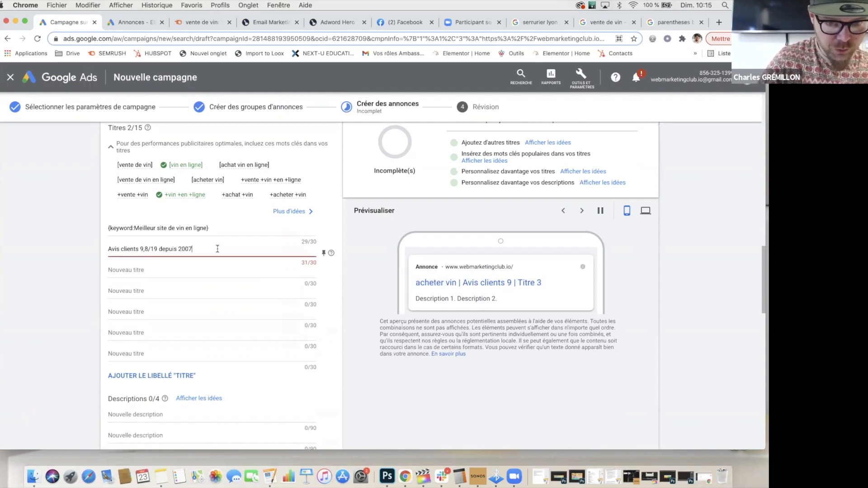
Change the rating in the Punchy ad's second title to 4,9/5 so the title reads "Avis clients 4,9/5 depuis 2007".
{"action": "key", "text": "BackSpace"}
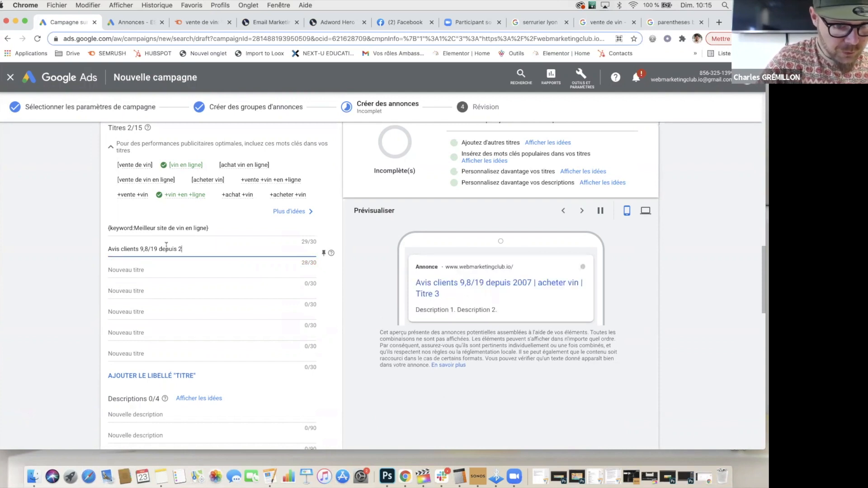
{"action": "left_click", "coordinate": [157, 249]}
{"action": "key", "text": "BackSpace"}
{"action": "key", "text": "BackSpace"}
{"action": "key", "text": "BackSpace"}
{"action": "key", "text": "BackSpace"}
{"action": "key", "text": "BackSpace"}
{"action": "key", "text": "BackSpace"}
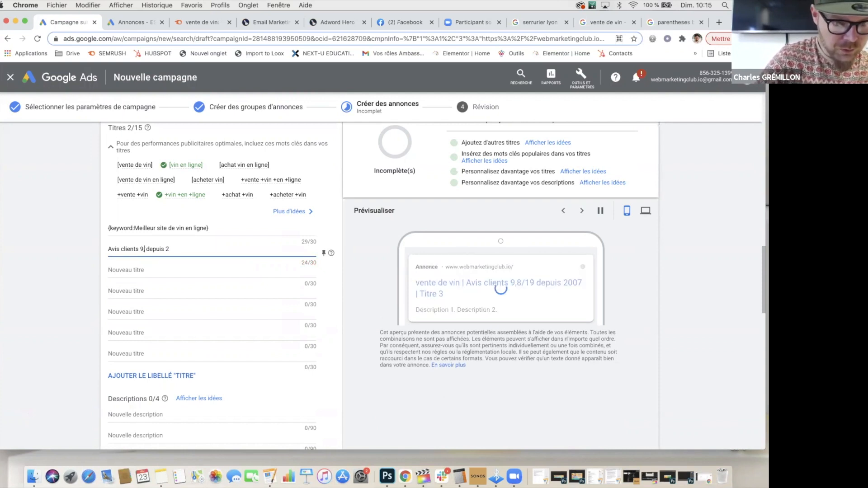
{"action": "type", "text": "4,9/5"}
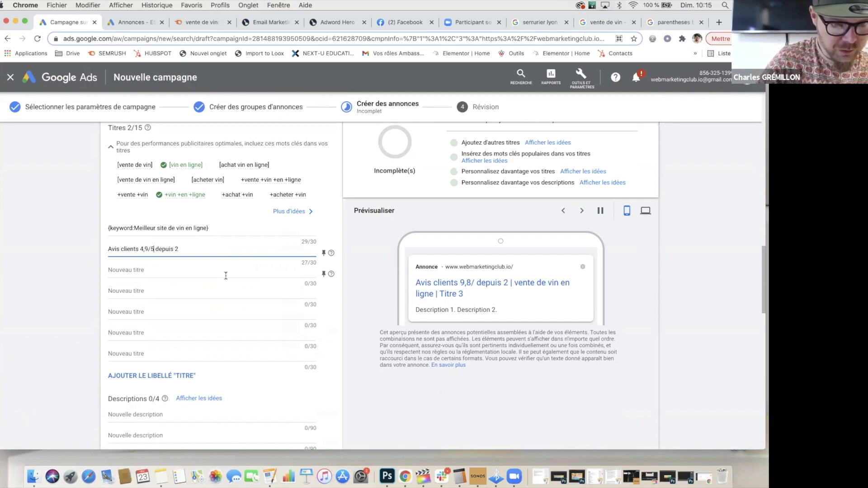
{"action": "left_click", "coordinate": [191, 250]}
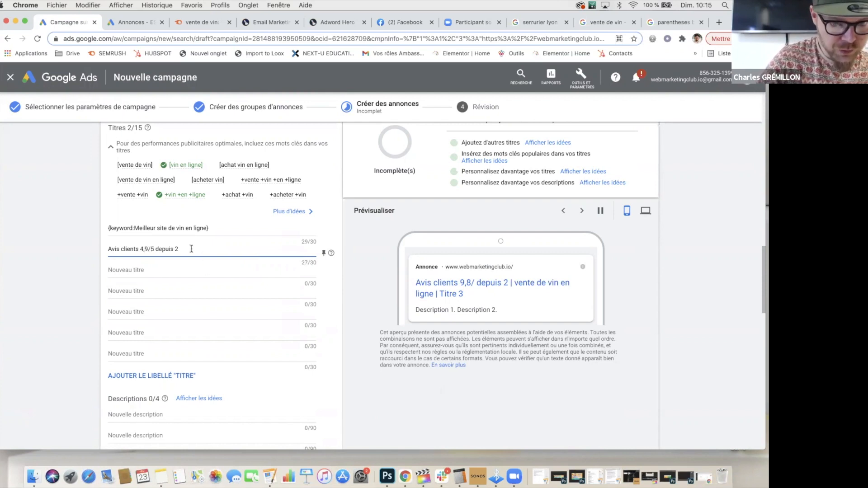
{"action": "type", "text": "007"}
{"action": "left_click", "coordinate": [68, 277]}
Pin the Punchy ad's keyword title to position 1 and "Avis clients 4,9/5 depuis 2007" to position 2.
{"action": "left_click", "coordinate": [322, 235]}
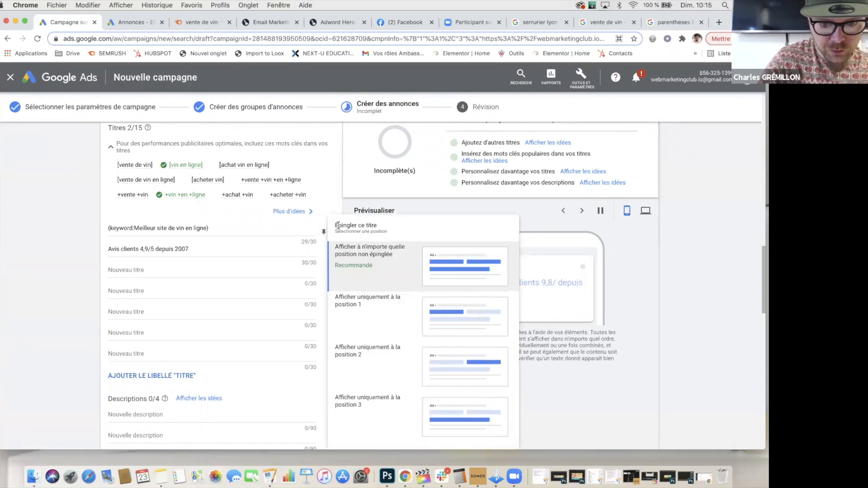
{"action": "left_click", "coordinate": [352, 313]}
{"action": "left_click", "coordinate": [324, 254]}
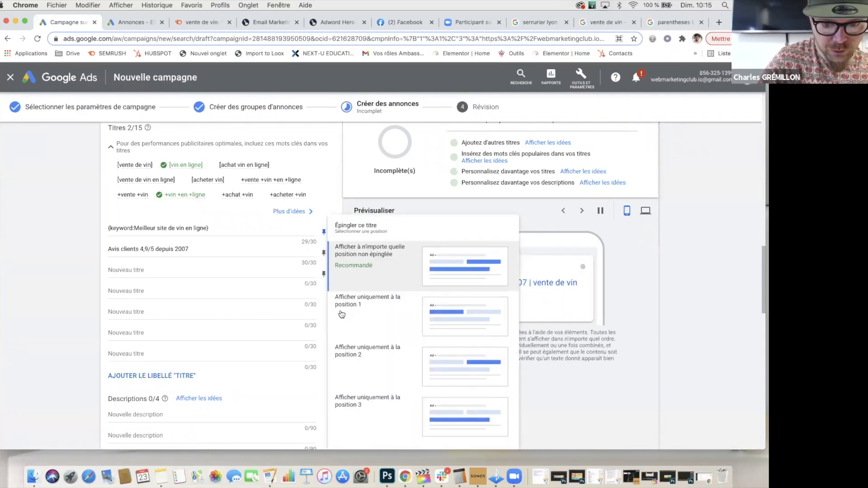
{"action": "left_click", "coordinate": [353, 356]}
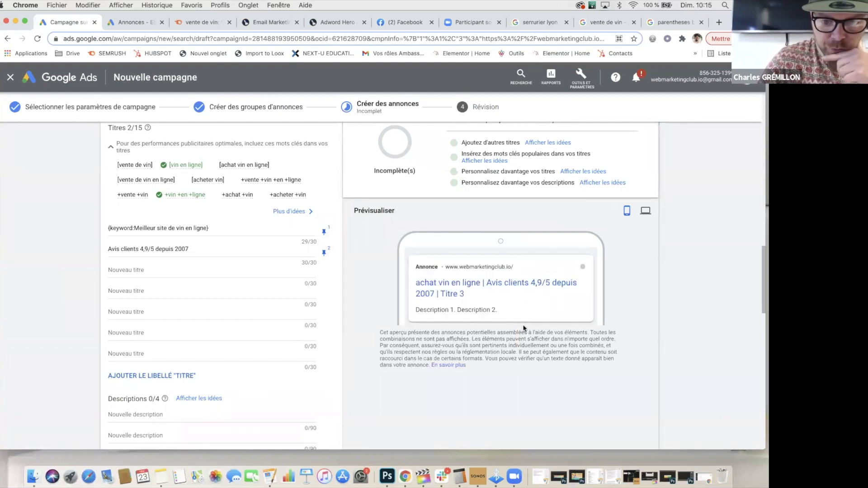
Add "Commandez maintenant" as the Punchy ad's third title.
{"action": "left_click", "coordinate": [121, 272]}
{"action": "type", "text": "Com"}
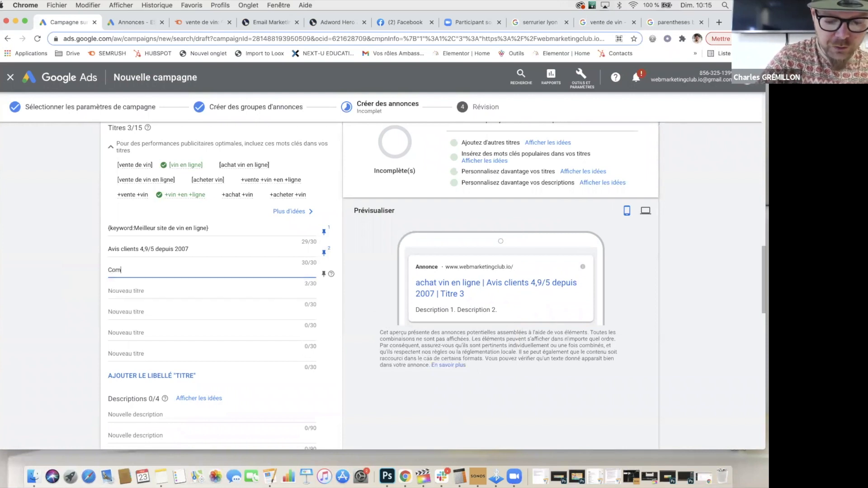
{"action": "type", "text": "mandez maintenant"}
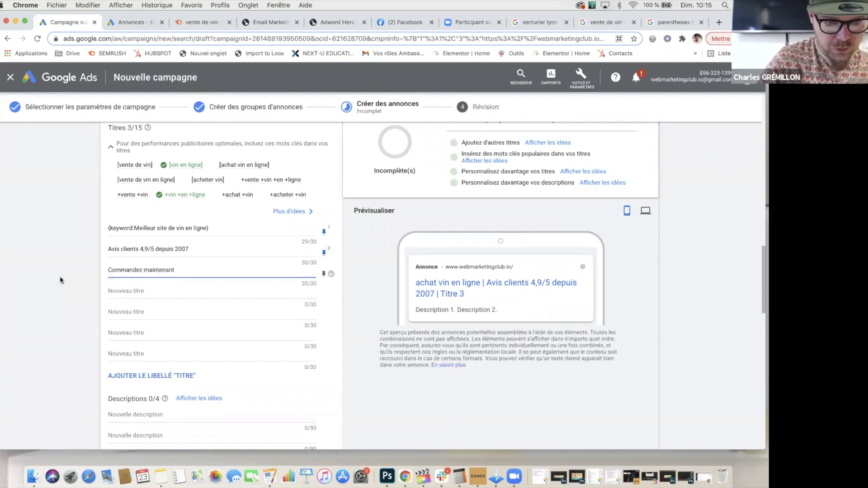
{"action": "key", "text": "Tab"}
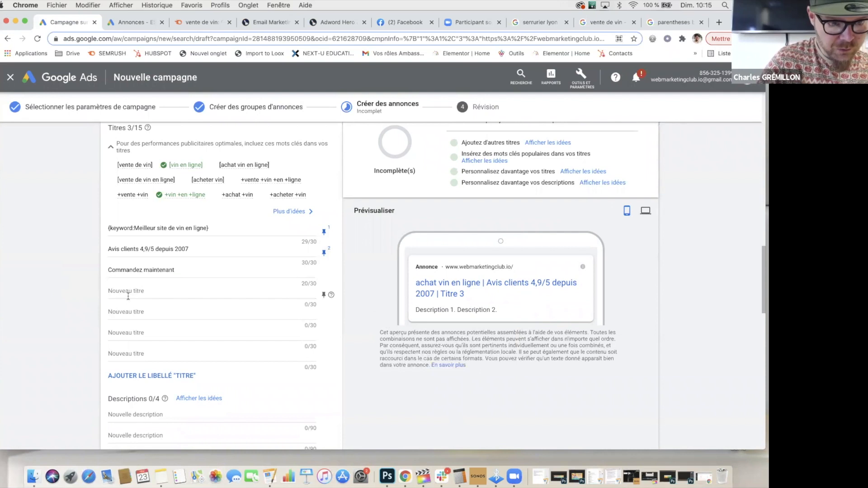
Add "Recevez à la maison en 72h" as the Punchy ad's fourth title, starting with a capital R.
{"action": "type", "text": "recevez"}
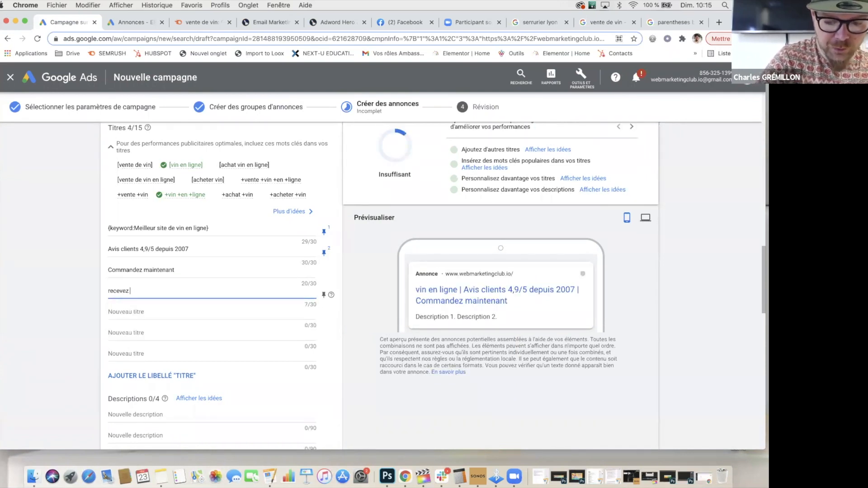
{"action": "type", "text": " à la maison en"}
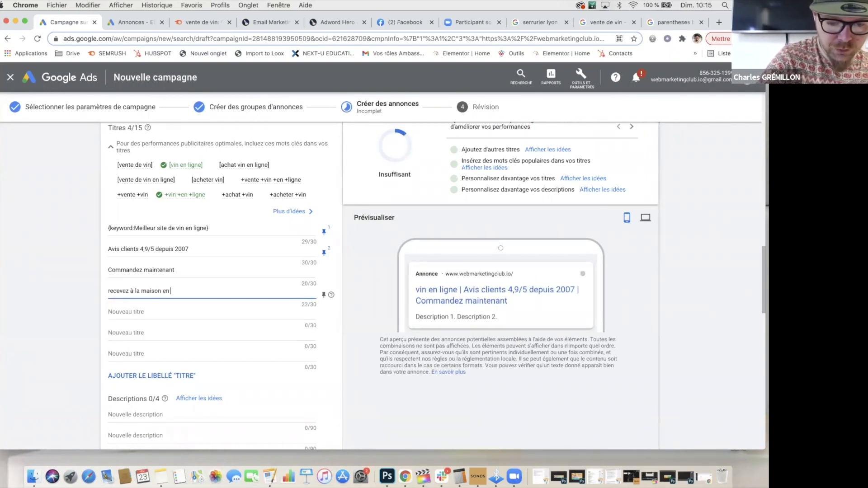
{"action": "type", "text": " 72h"}
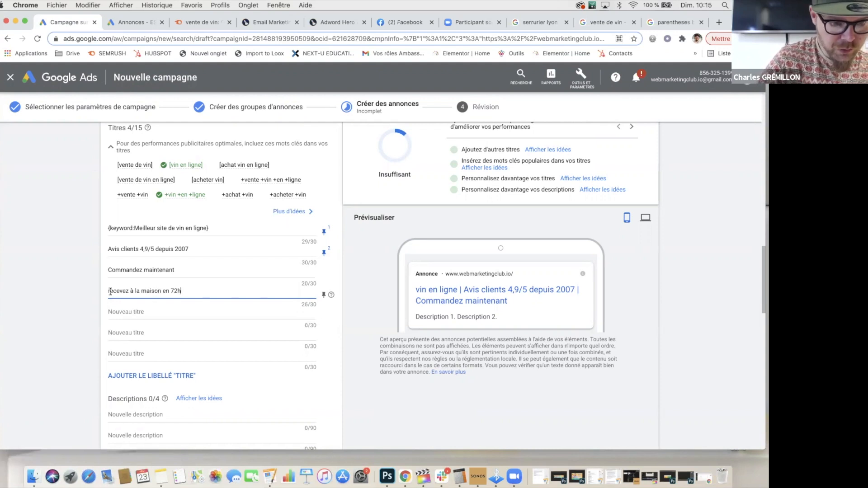
{"action": "left_click", "coordinate": [110, 292]}
{"action": "key", "text": "BackSpace"}
{"action": "type", "text": "R"}
{"action": "left_click", "coordinate": [76, 292]}
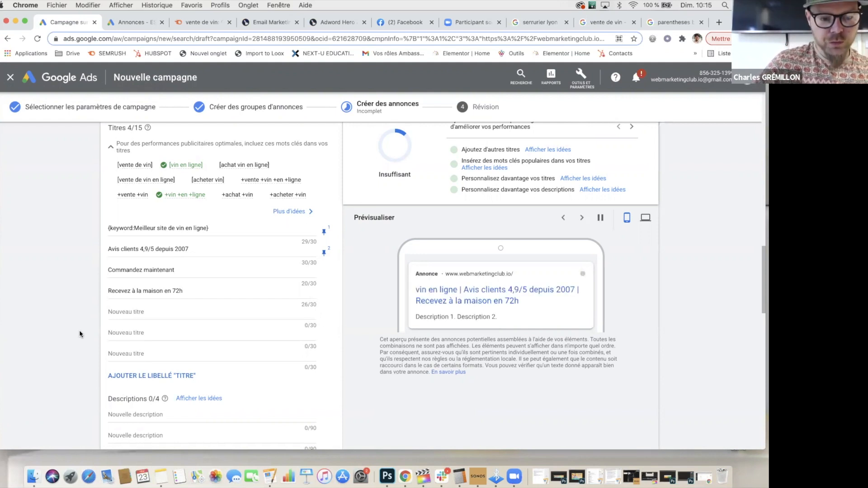
{"action": "scroll", "coordinate": [77, 334], "scroll_direction": "up", "scroll_amount": 2}
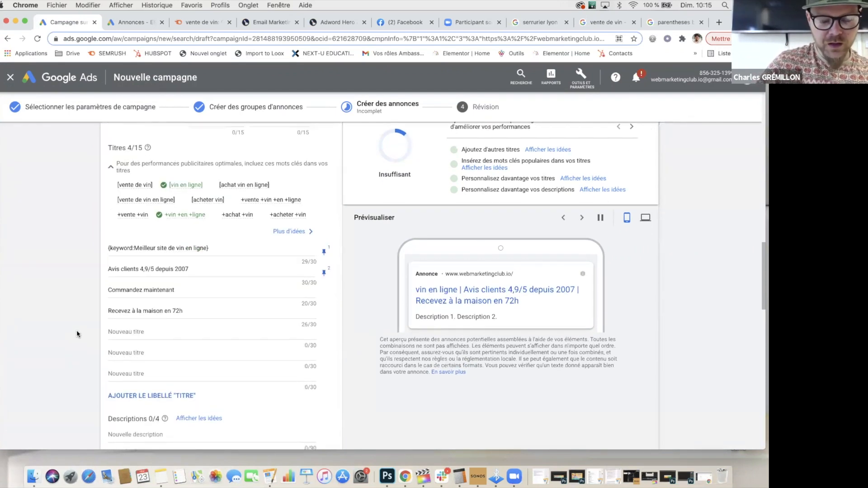